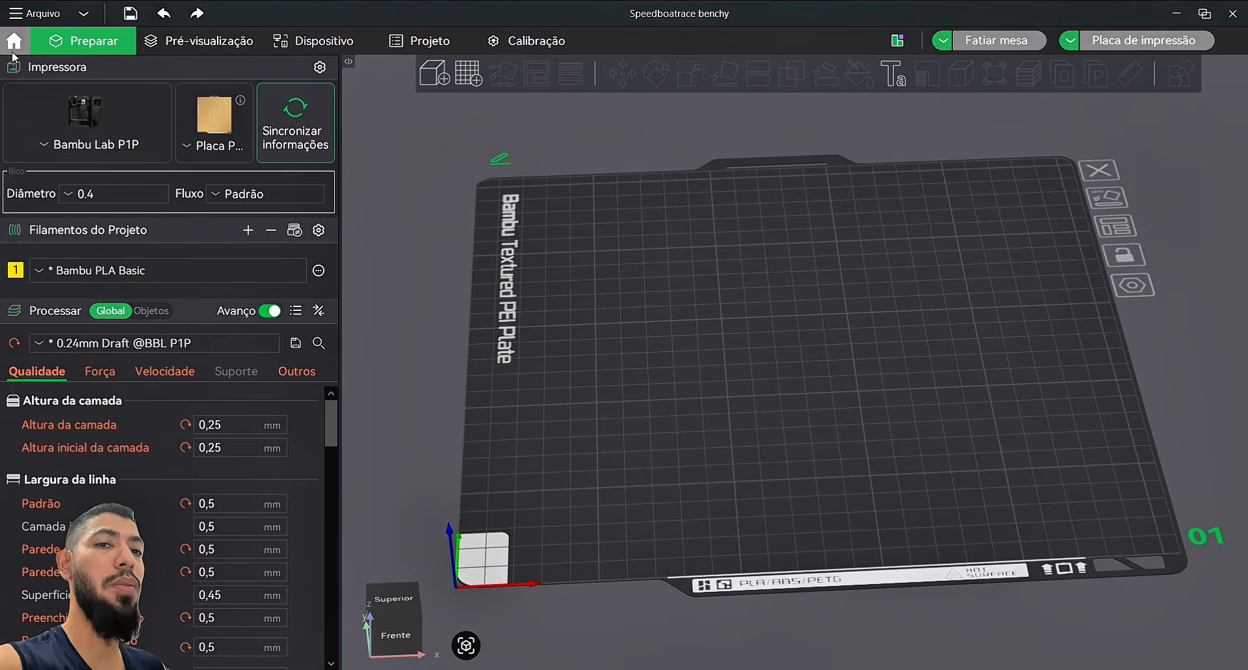
Step: Search the online models for 'benchy', then download and open Benchy Bambu PLA Basic
{"action": "left_click", "coordinate": [14, 42]}
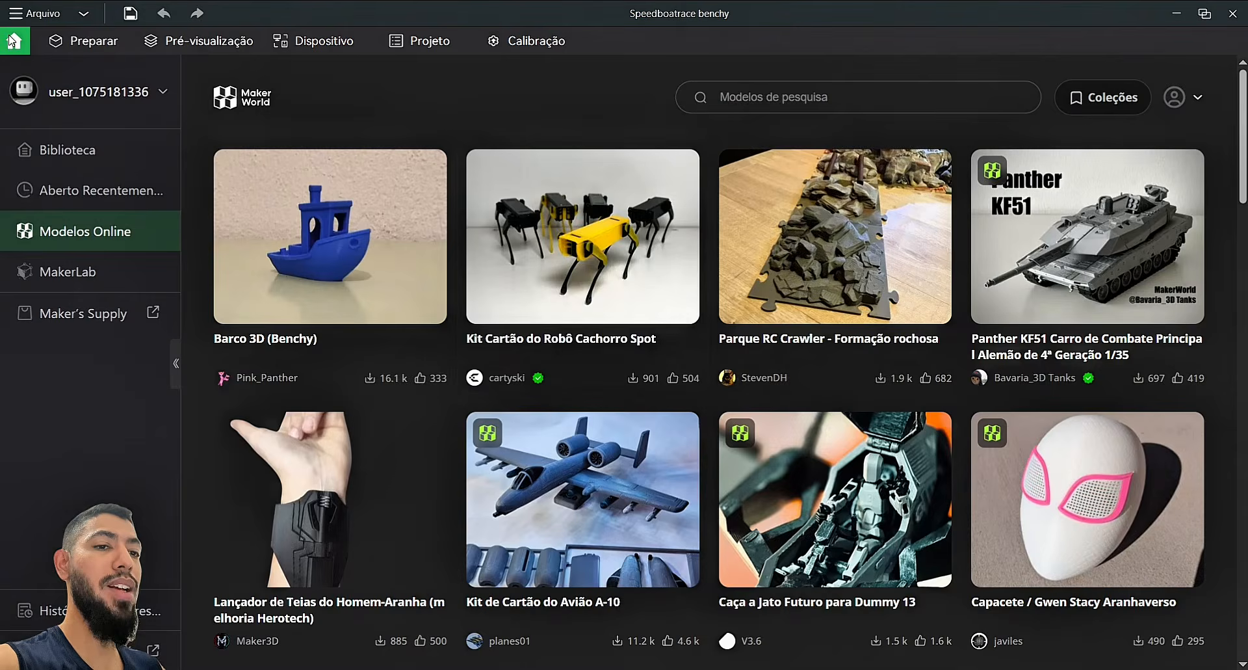
{"action": "left_click", "coordinate": [740, 99]}
{"action": "type", "text": "benchy"}
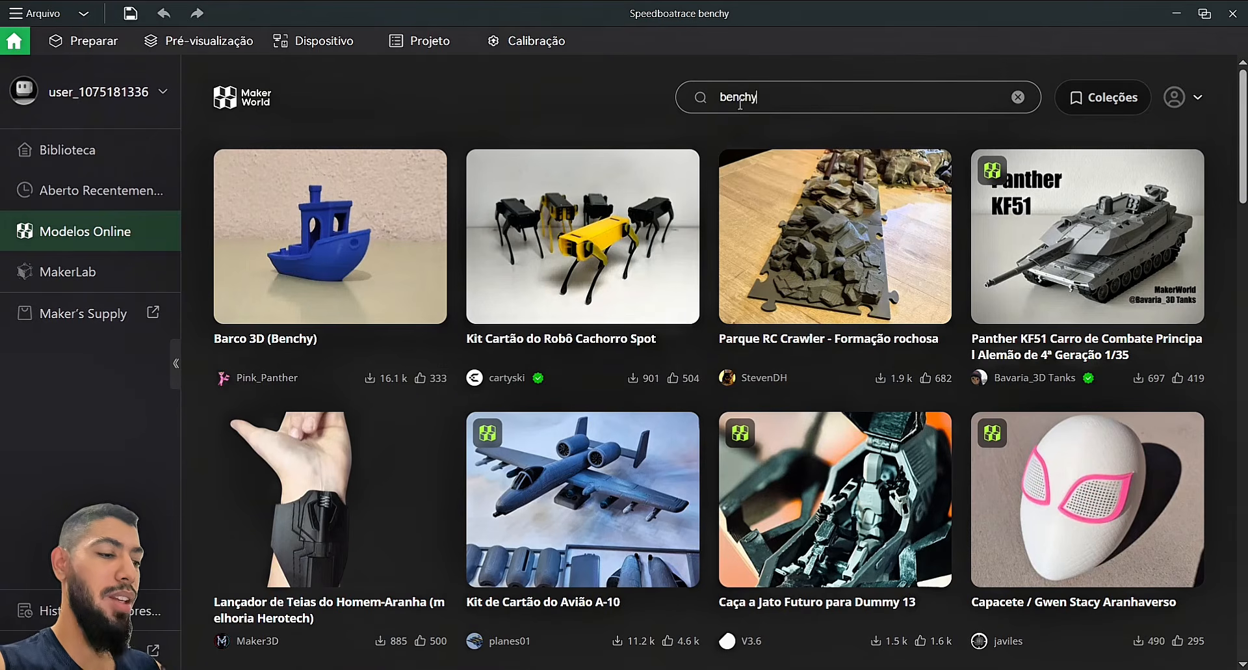
{"action": "key", "text": "Return"}
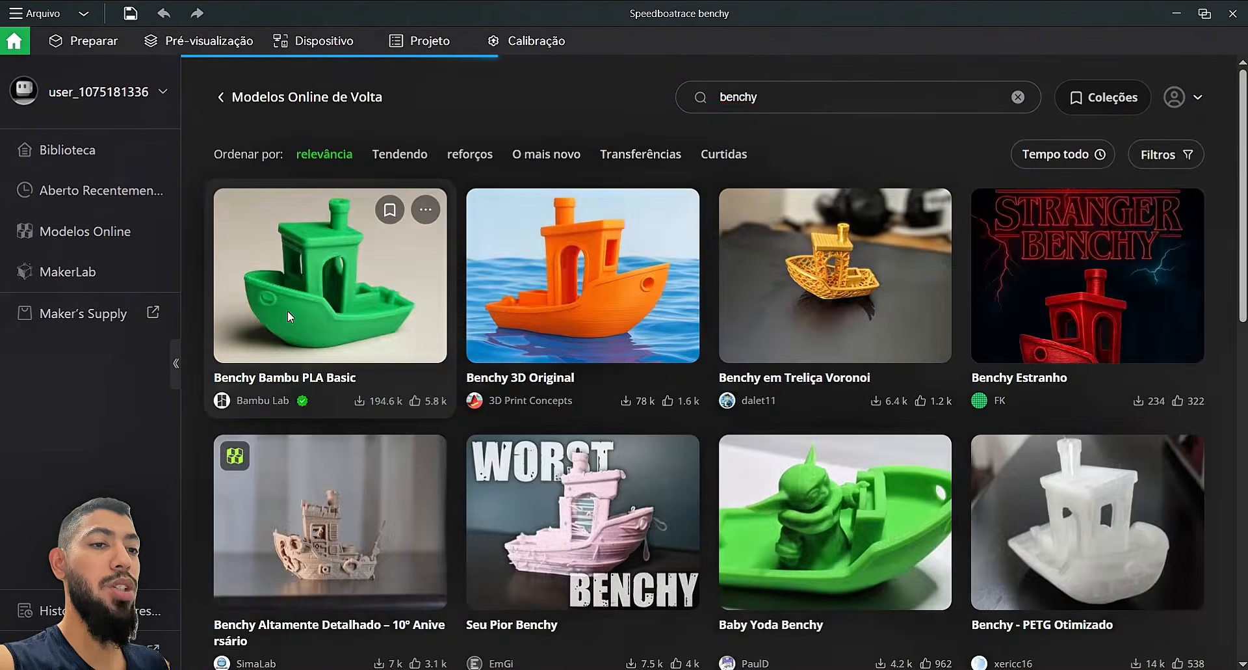
{"action": "left_click", "coordinate": [287, 310]}
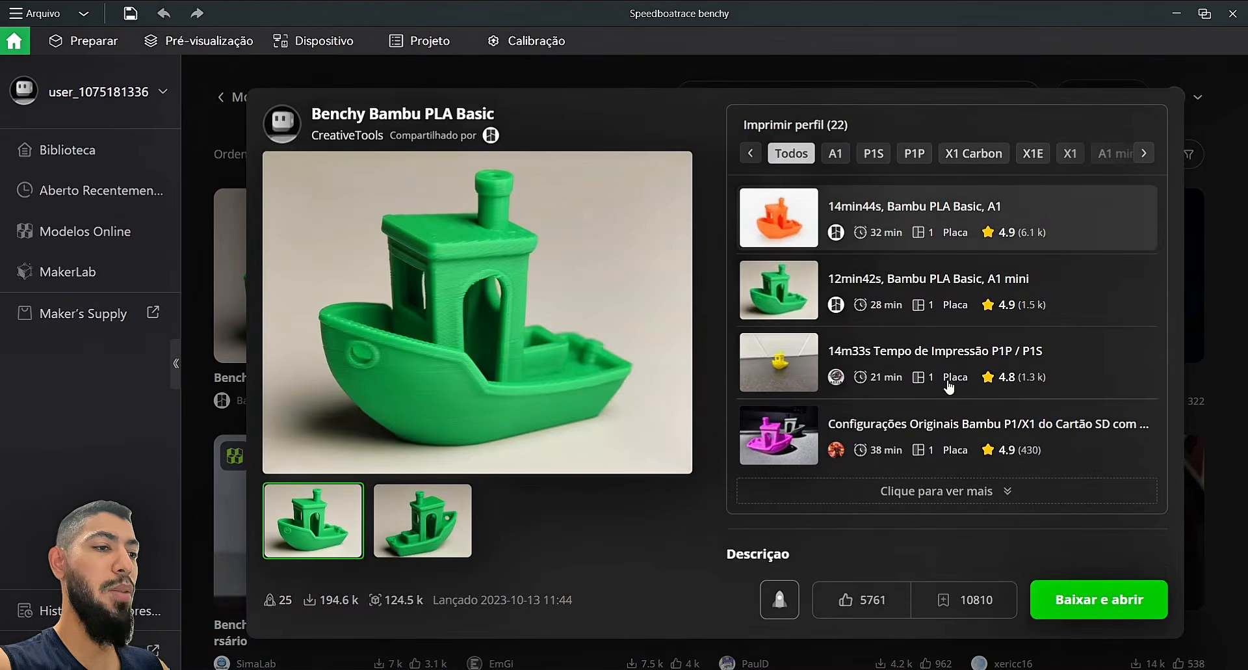
{"action": "left_click", "coordinate": [1100, 604]}
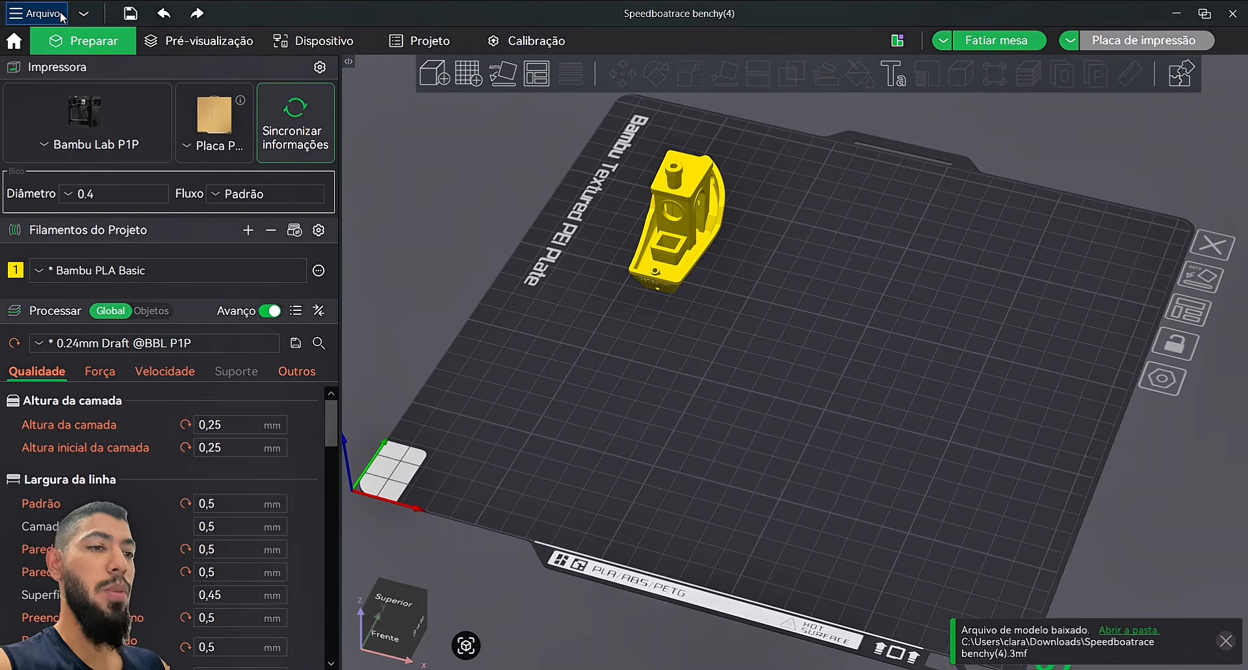
Step: Look through the importable file types in the import dialog, then cancel the import
{"action": "left_click", "coordinate": [61, 14]}
{"action": "mouse_move", "coordinate": [79, 122]}
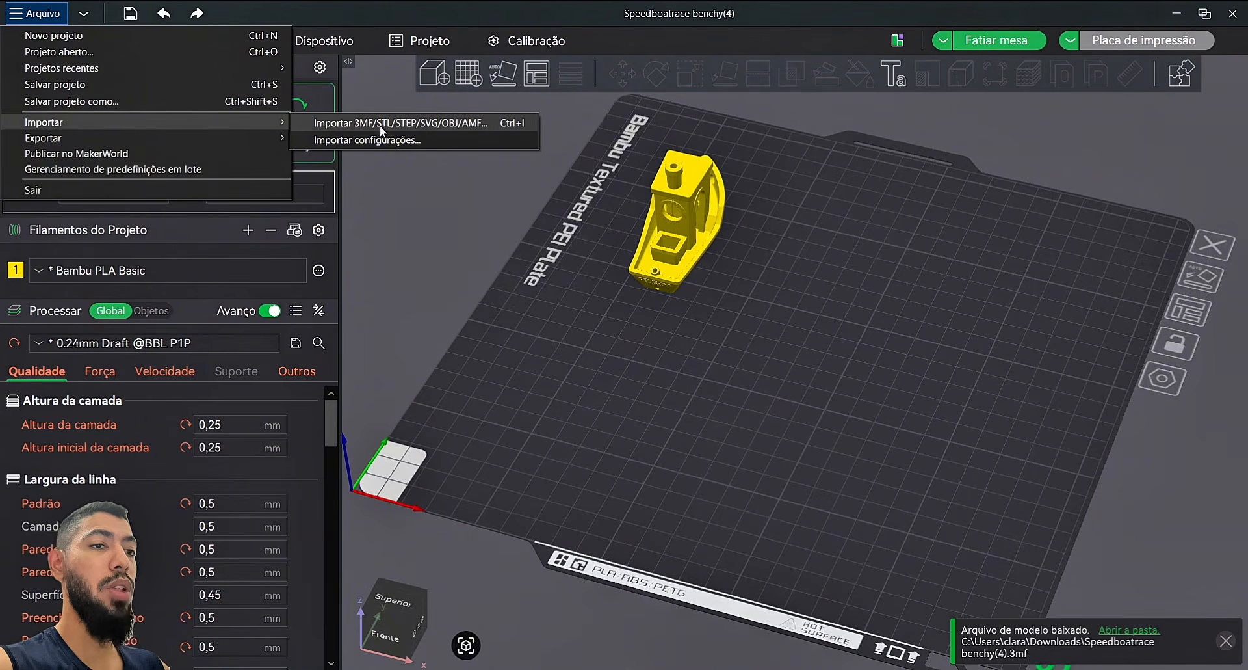
{"action": "left_click", "coordinate": [430, 123]}
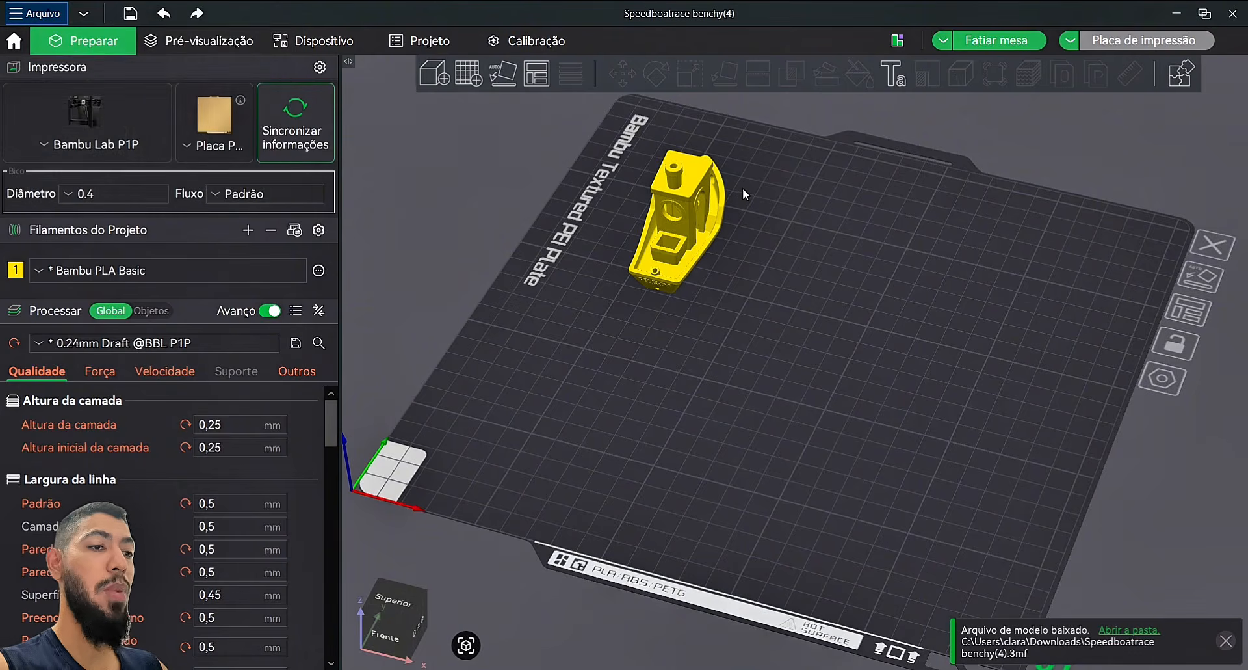
{"action": "left_click", "coordinate": [573, 345]}
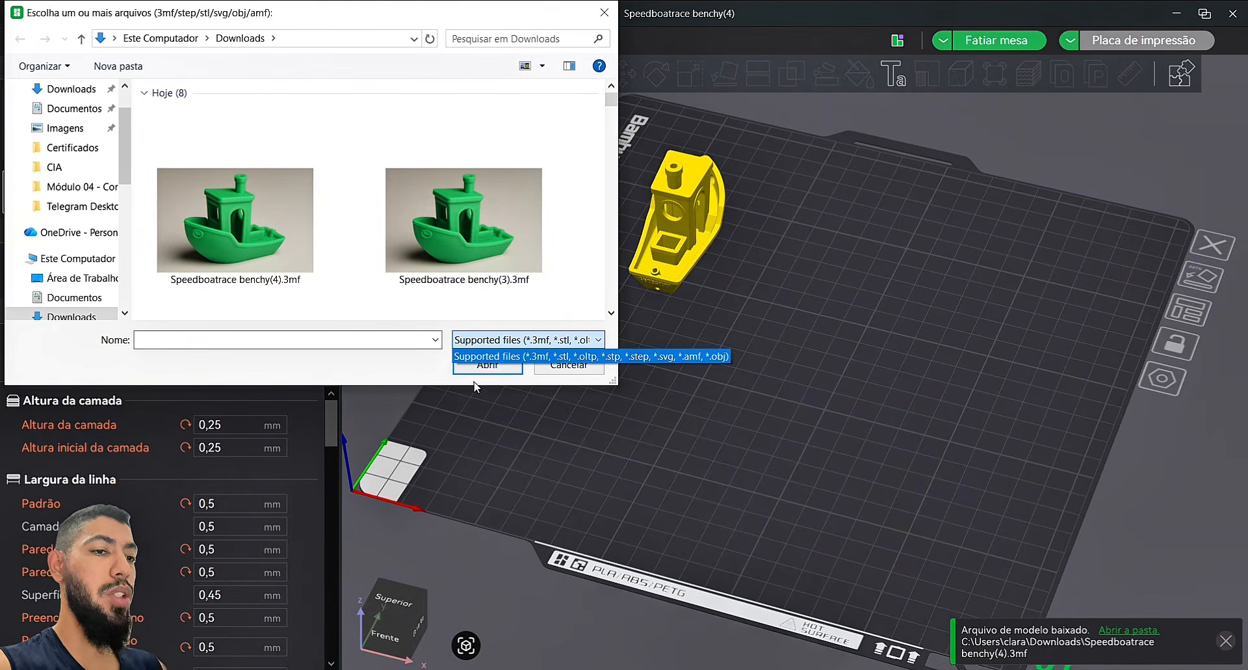
{"action": "left_click", "coordinate": [598, 14]}
{"action": "left_click", "coordinate": [598, 15]}
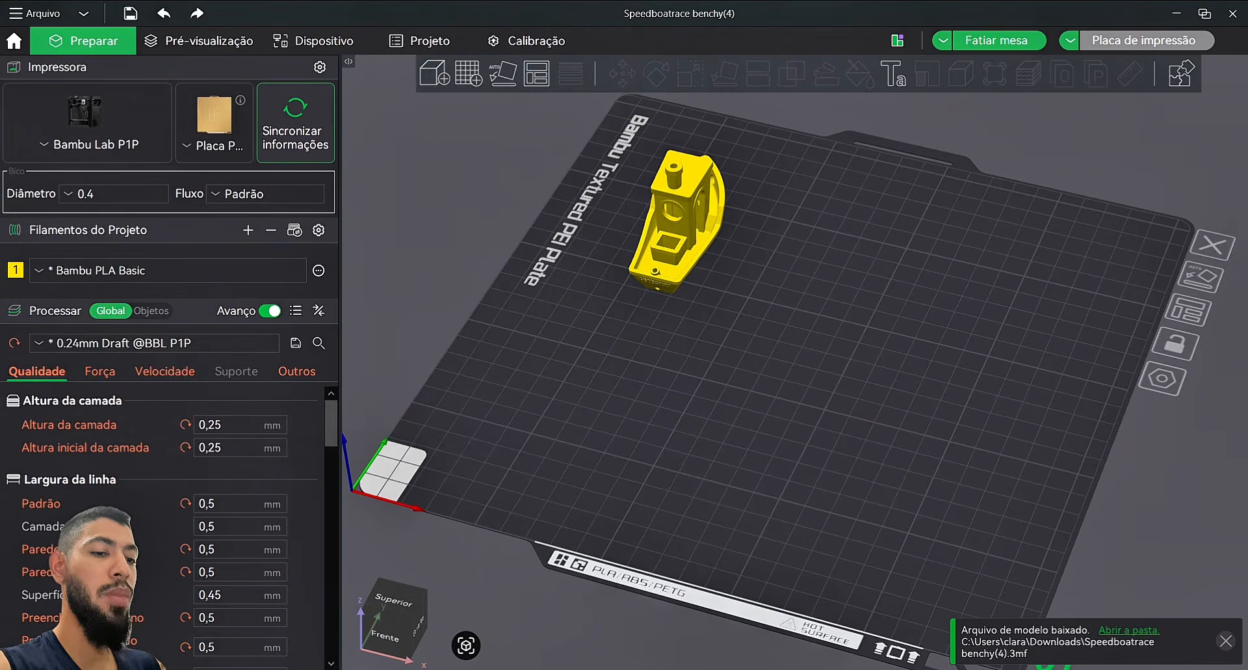
Step: Import the benchy 3mf twice, geometry only, by drag-and-drop and via Adicionar
{"action": "key", "text": "alt+Tab"}
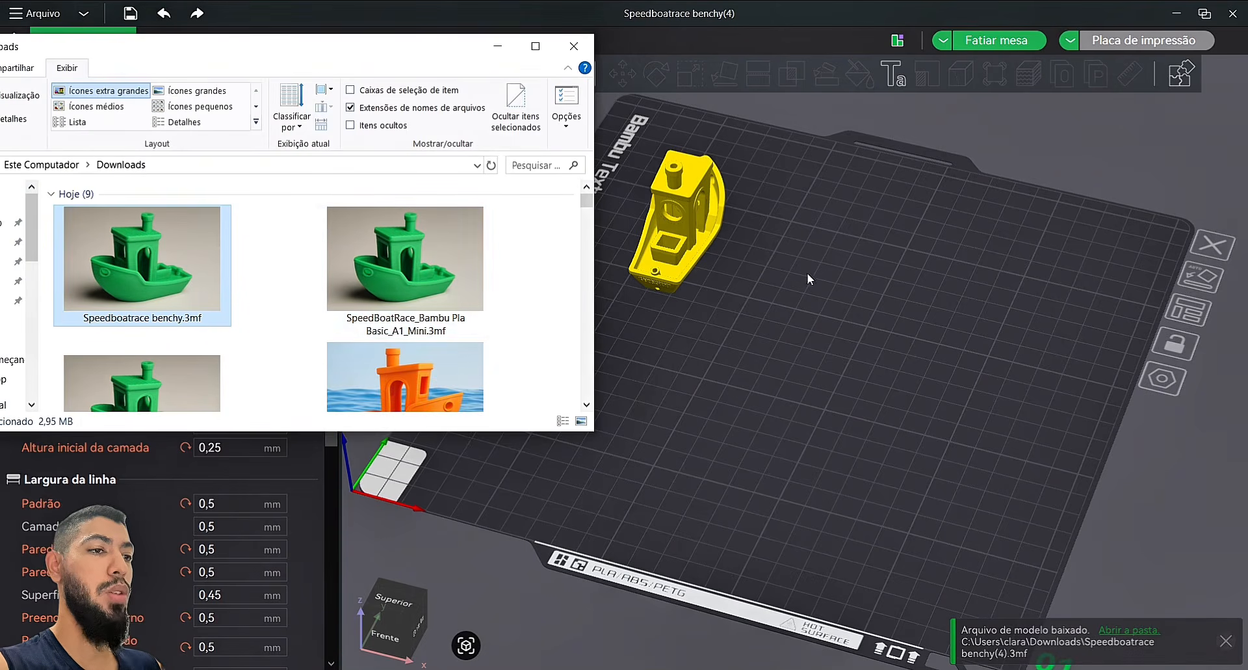
{"action": "left_click_drag", "start_coordinate": [192, 248], "coordinate": [895, 326]}
{"action": "left_click", "coordinate": [671, 412]}
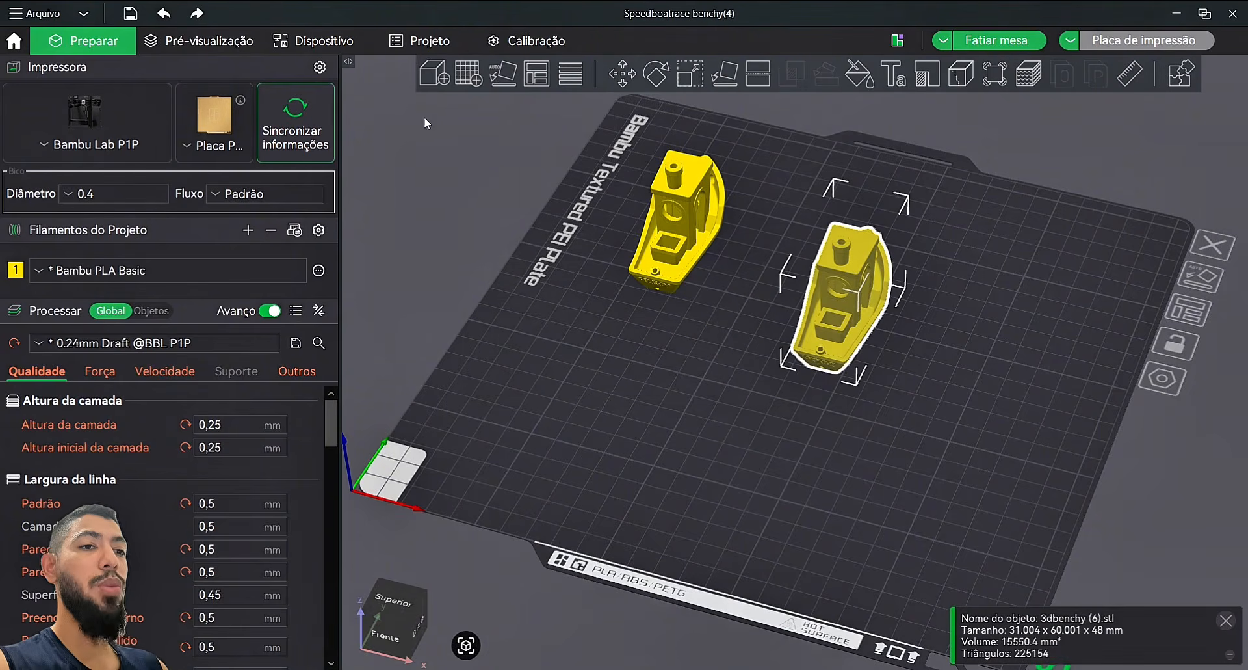
{"action": "left_click", "coordinate": [429, 79]}
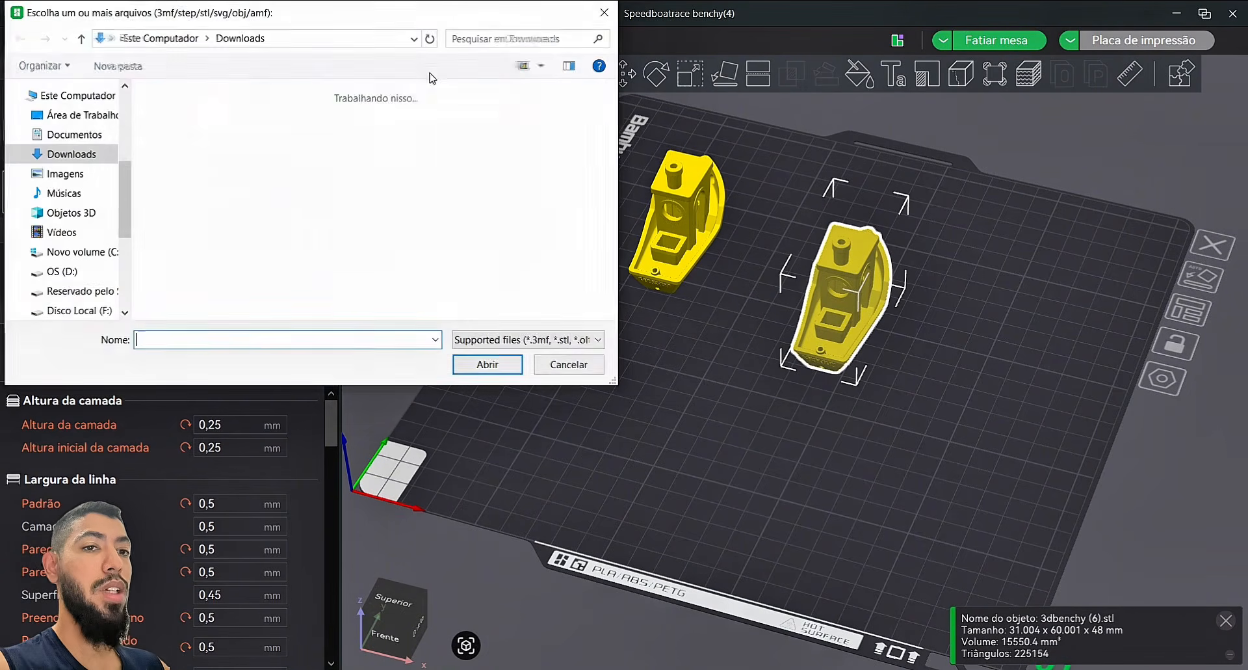
{"action": "double_click", "coordinate": [235, 219]}
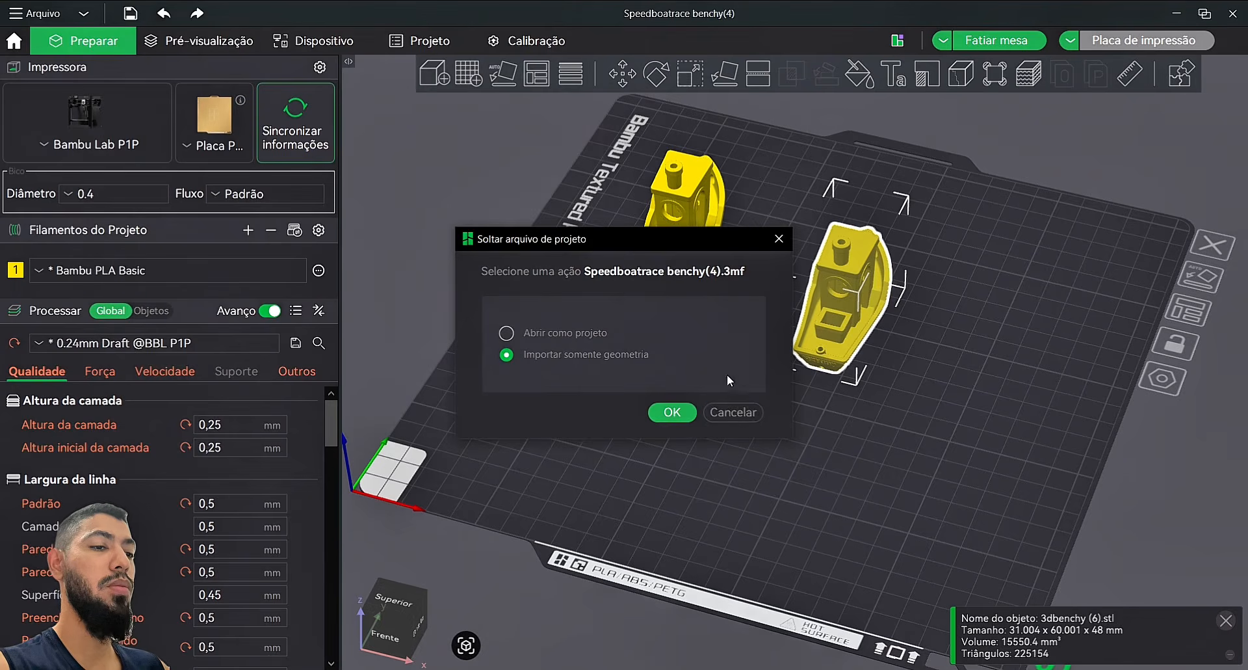
{"action": "left_click", "coordinate": [682, 414]}
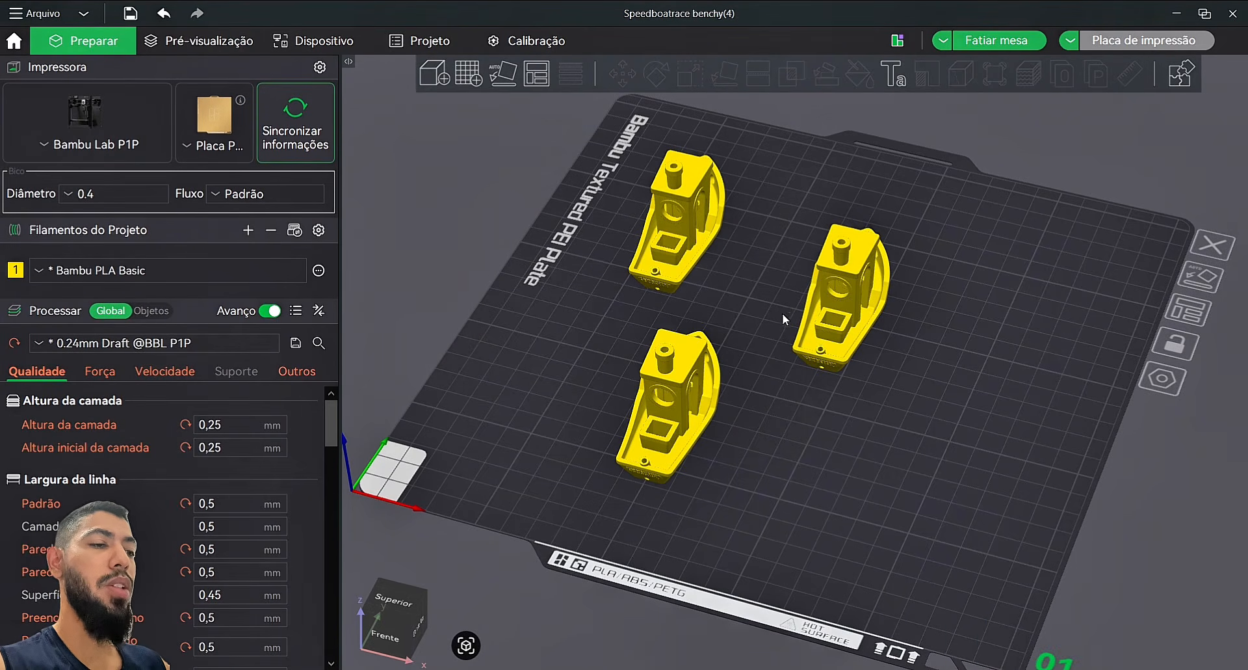
Step: Delete the front-right and right Benchies with Excluir, leaving only 3dbenchy (6).stl
{"action": "left_click_drag", "start_coordinate": [973, 331], "coordinate": [1131, 261]}
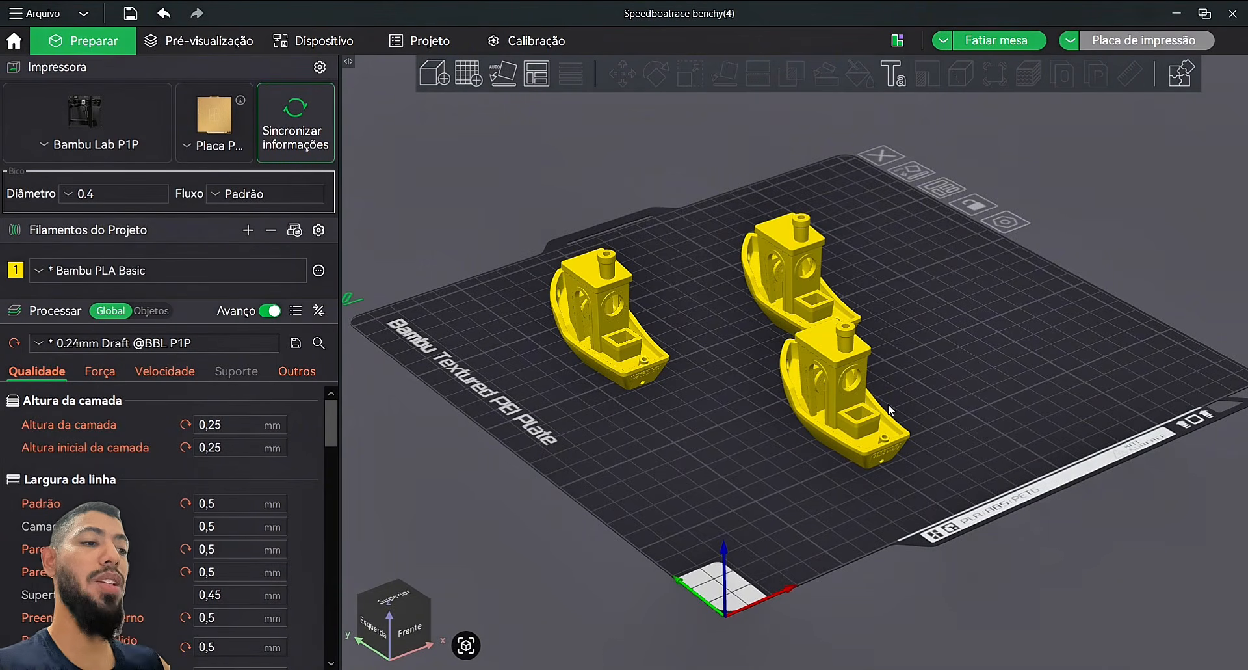
{"action": "left_click", "coordinate": [839, 422]}
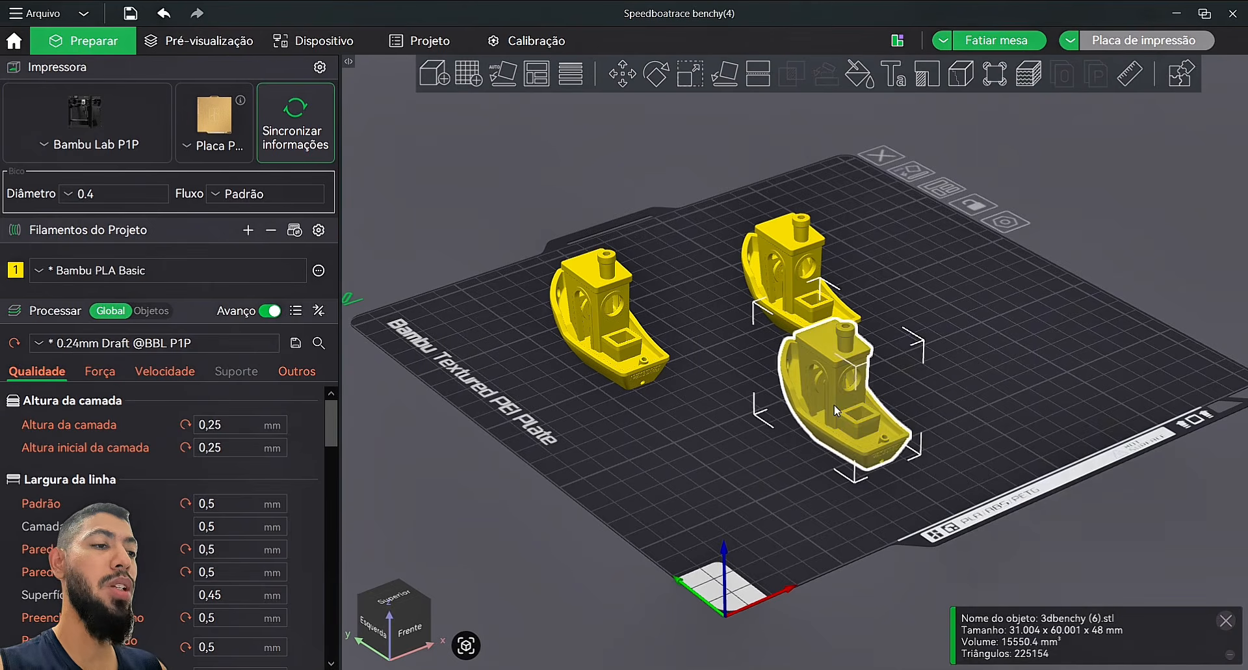
{"action": "right_click", "coordinate": [837, 410]}
{"action": "left_click", "coordinate": [891, 386]}
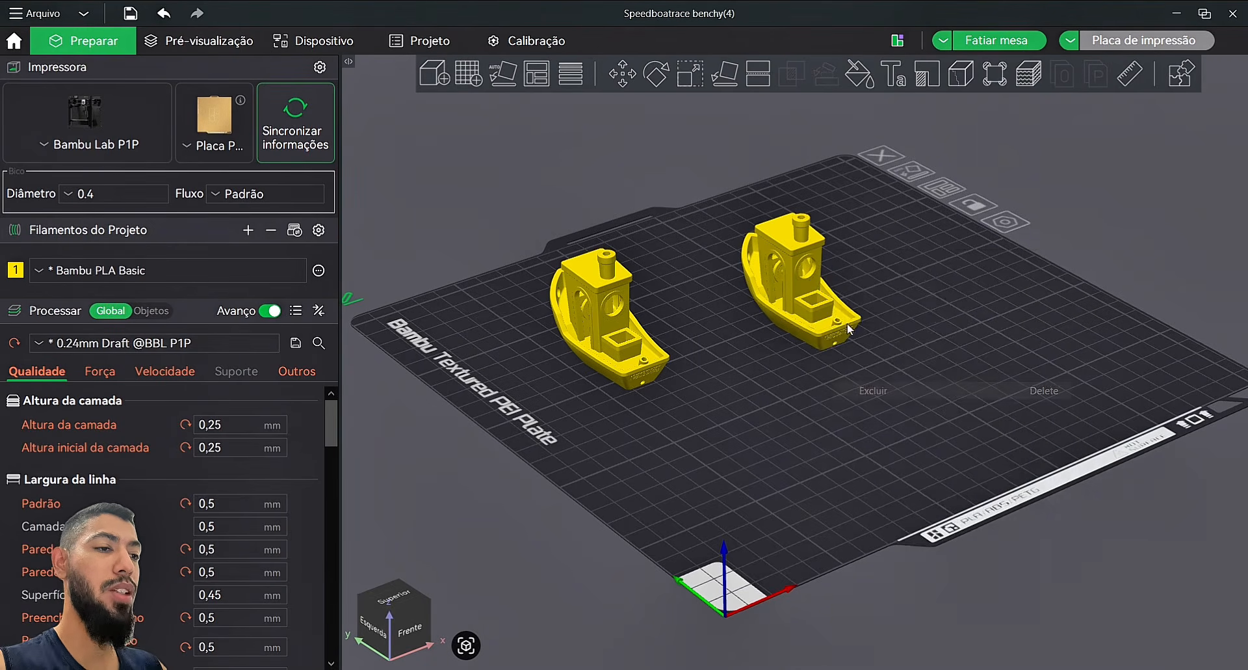
{"action": "right_click", "coordinate": [794, 266]}
{"action": "left_click", "coordinate": [853, 385]}
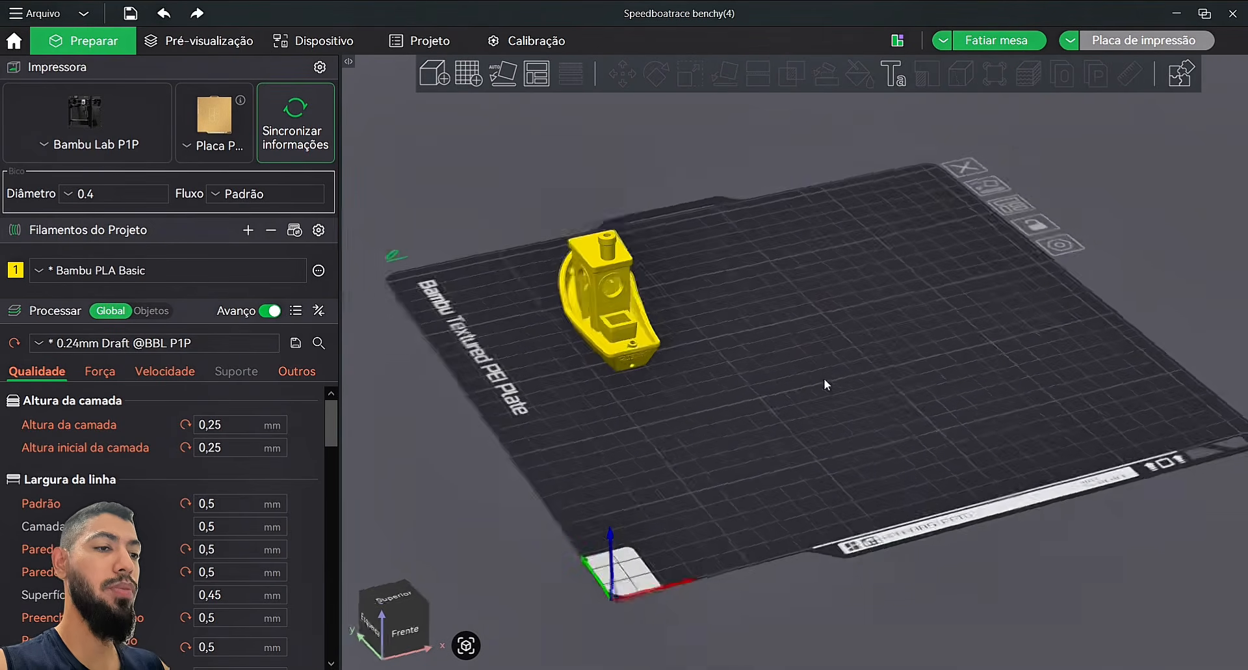
{"action": "left_click_drag", "start_coordinate": [825, 379], "coordinate": [576, 329]}
Step: Drag the Benchy toward the back-right of the plate and deselect it
{"action": "left_click", "coordinate": [578, 331]}
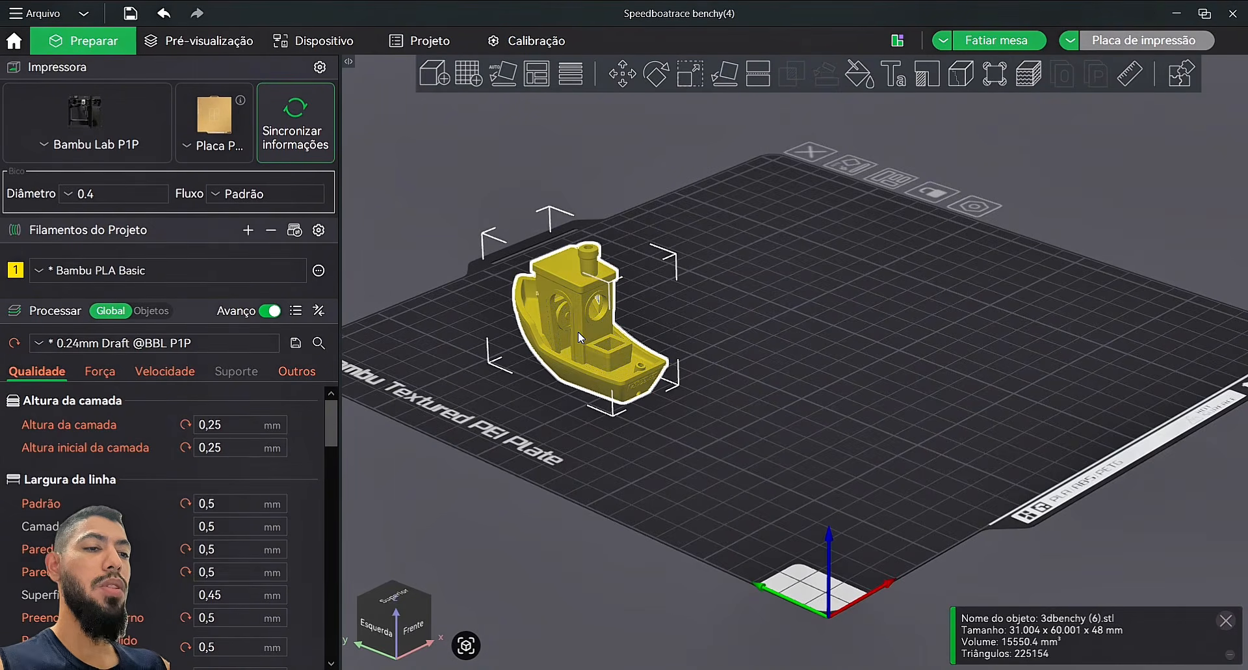
{"action": "left_click_drag", "start_coordinate": [572, 313], "coordinate": [954, 285]}
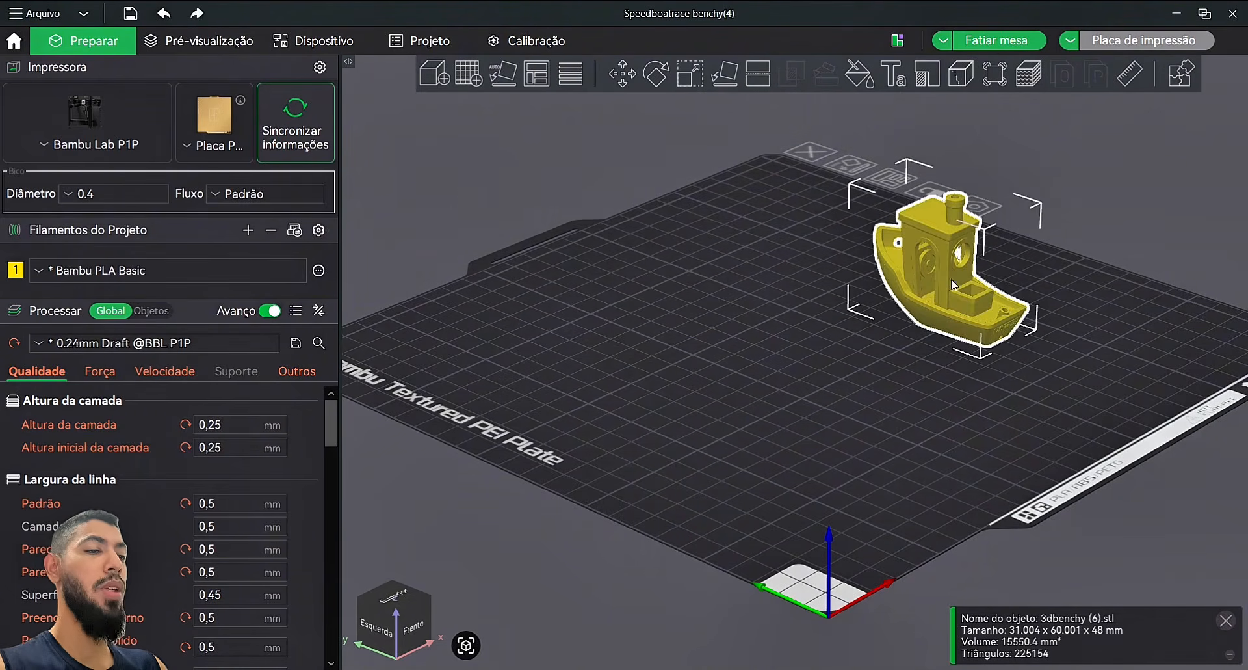
{"action": "left_click", "coordinate": [708, 338]}
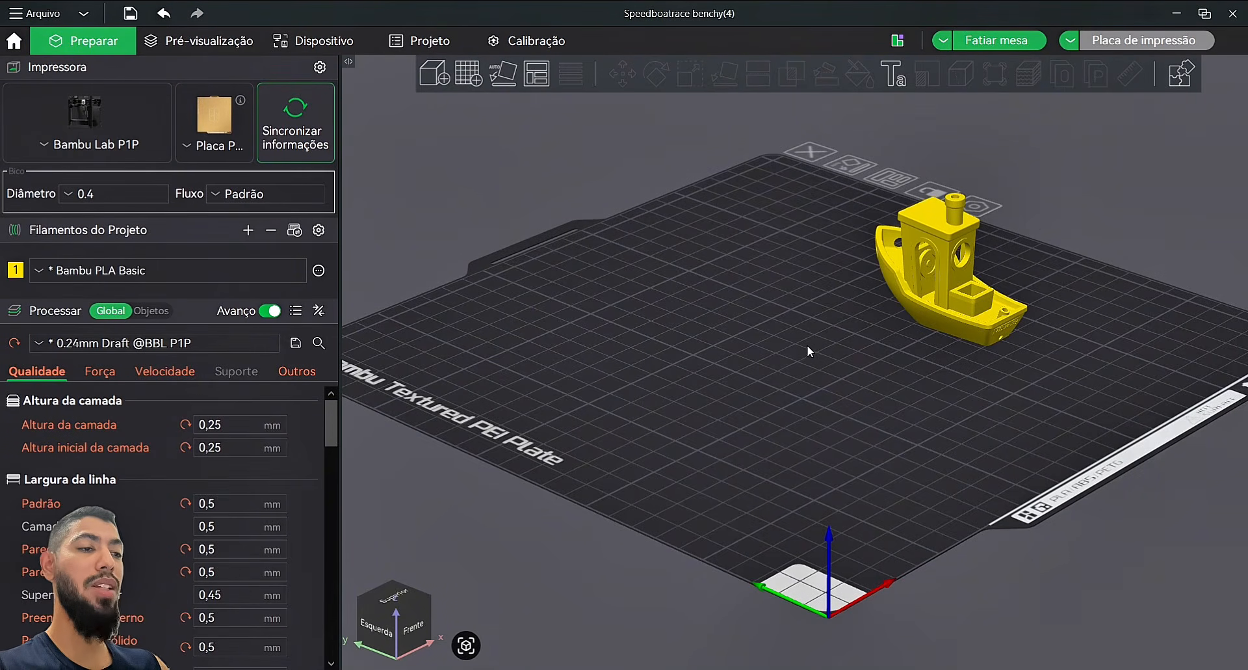
Step: Orbit, pan and zoom to inspect the Benchy from beneath, the side, front and rear
{"action": "left_click_drag", "start_coordinate": [806, 344], "coordinate": [860, 438]}
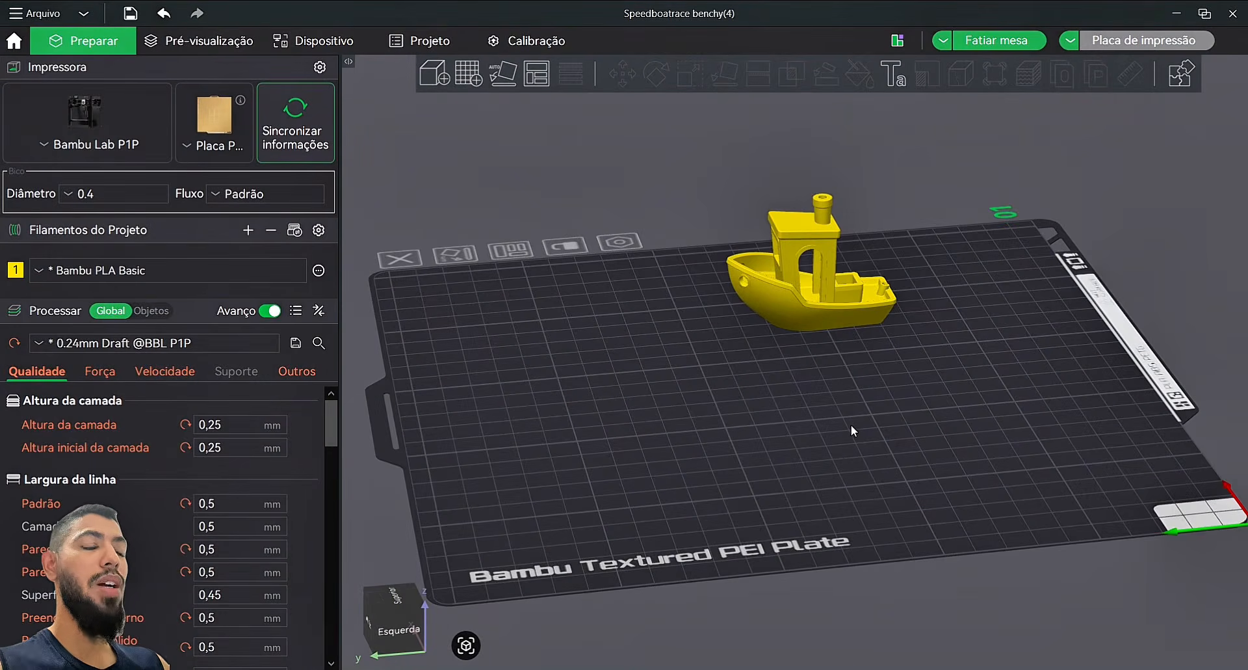
{"action": "right_click_drag", "start_coordinate": [916, 392], "coordinate": [397, 475]}
{"action": "left_click_drag", "start_coordinate": [397, 480], "coordinate": [950, 395]}
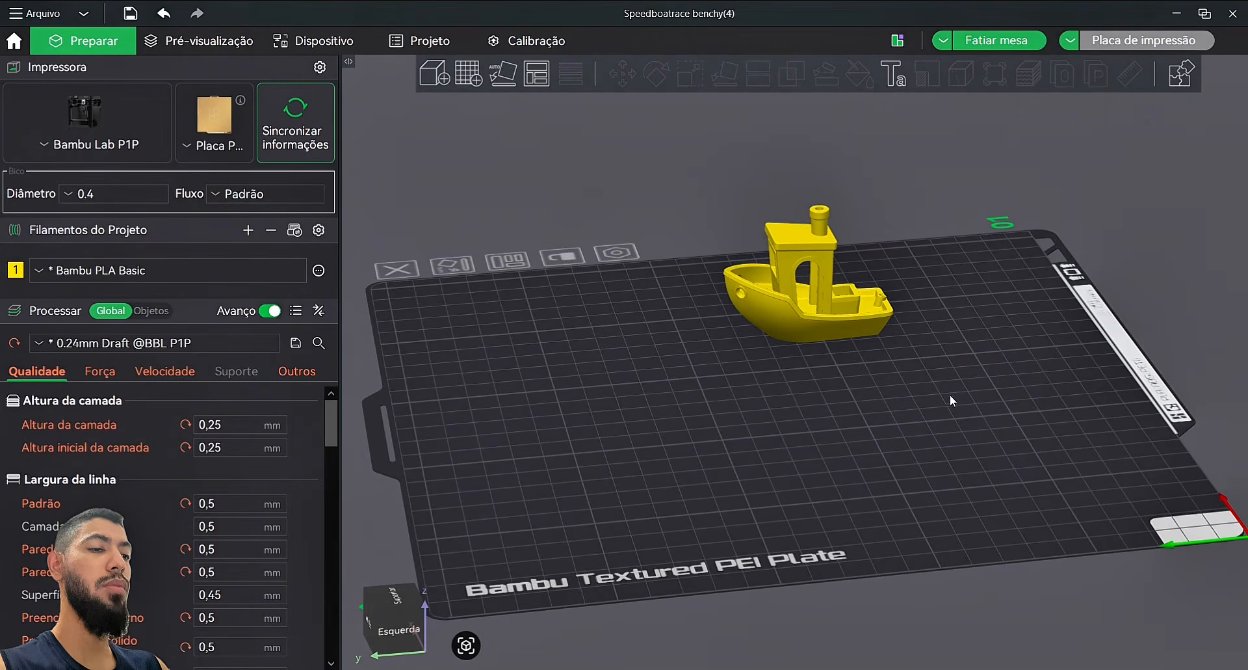
{"action": "left_click_drag", "start_coordinate": [962, 343], "coordinate": [909, 361]}
{"action": "scroll", "coordinate": [998, 420], "scroll_direction": "up", "scroll_amount": 7}
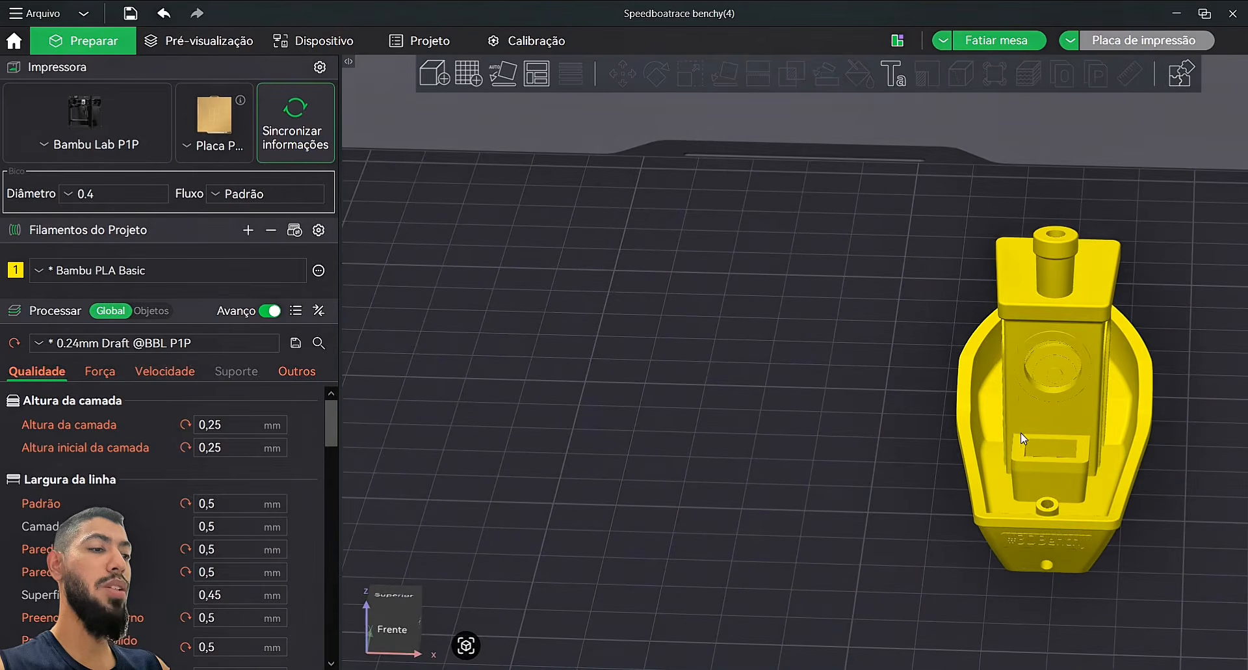
{"action": "right_click_drag", "start_coordinate": [774, 407], "coordinate": [358, 277]}
{"action": "left_click_drag", "start_coordinate": [909, 344], "coordinate": [875, 327]}
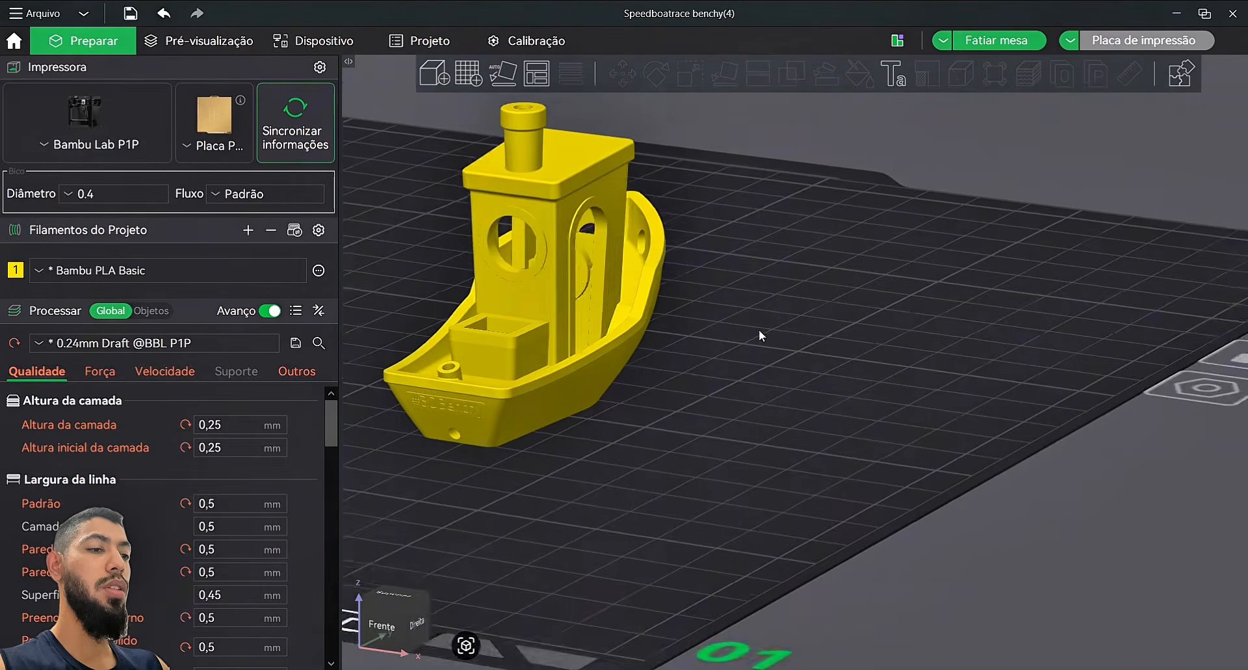
{"action": "right_click_drag", "start_coordinate": [759, 329], "coordinate": [1172, 255]}
{"action": "left_click_drag", "start_coordinate": [1171, 258], "coordinate": [910, 248]}
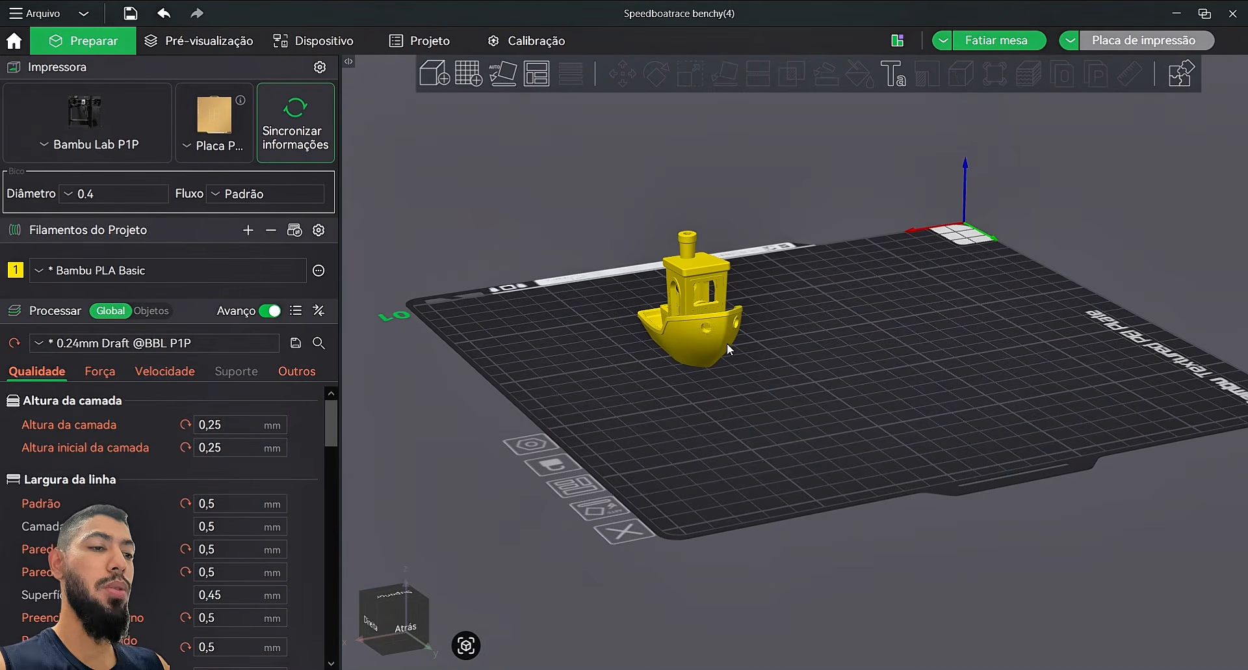
{"action": "mouse_move", "coordinate": [716, 338]}
{"action": "left_mouse_down"}
{"action": "mouse_move", "coordinate": [955, 273]}
{"action": "mouse_move", "coordinate": [749, 312]}
{"action": "mouse_move", "coordinate": [723, 334]}
{"action": "left_mouse_up"}
{"action": "right_click", "coordinate": [798, 253]}
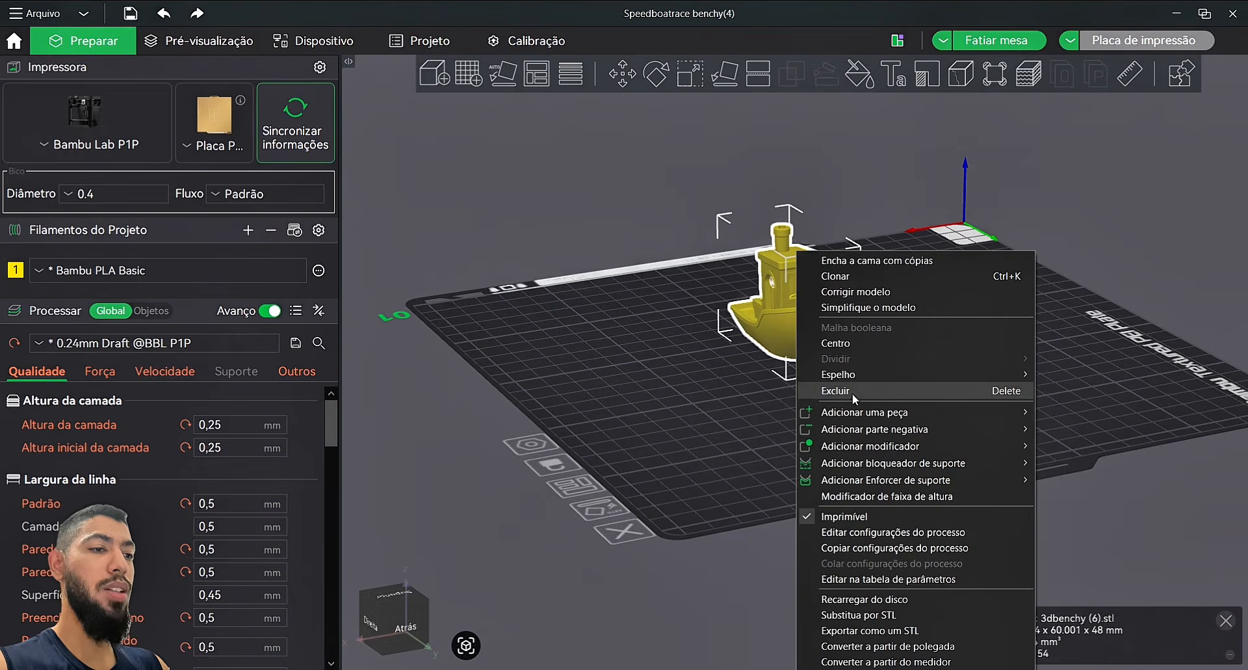
{"action": "left_click", "coordinate": [751, 401]}
{"action": "left_click", "coordinate": [864, 424]}
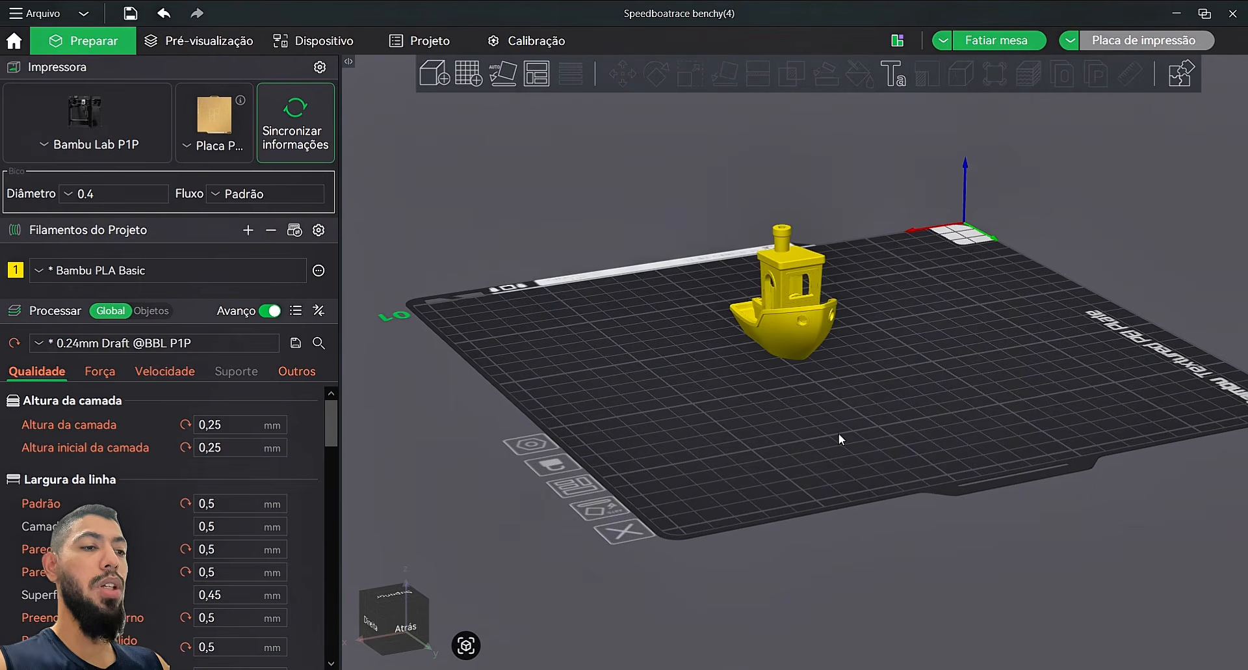
{"action": "left_click_drag", "start_coordinate": [840, 440], "coordinate": [762, 335]}
{"action": "scroll", "coordinate": [762, 335], "scroll_direction": "up", "scroll_amount": 6}
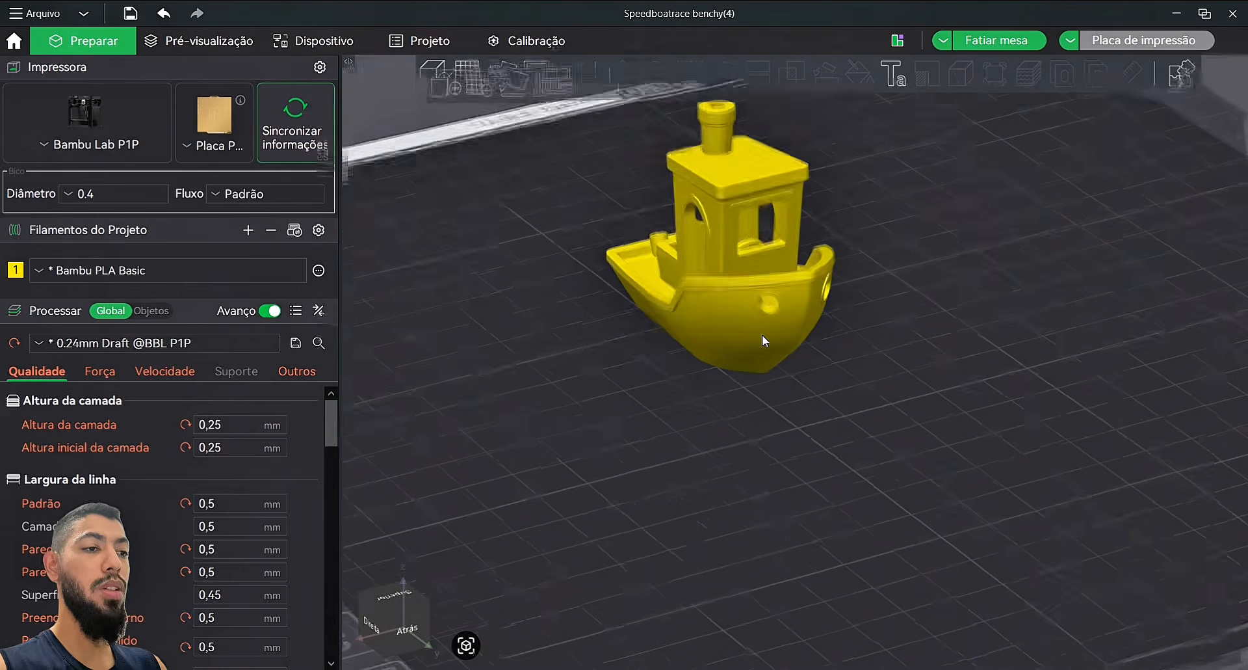
{"action": "scroll", "coordinate": [794, 354], "scroll_direction": "down", "scroll_amount": 10}
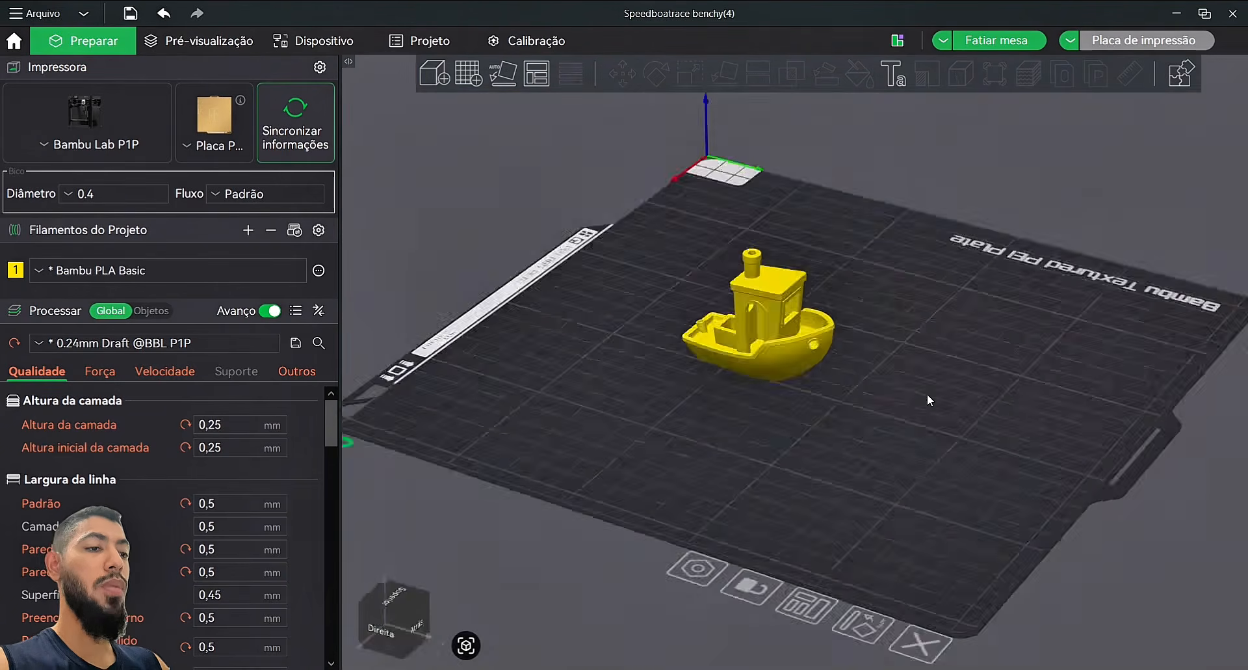
{"action": "left_click_drag", "start_coordinate": [927, 394], "coordinate": [908, 401]}
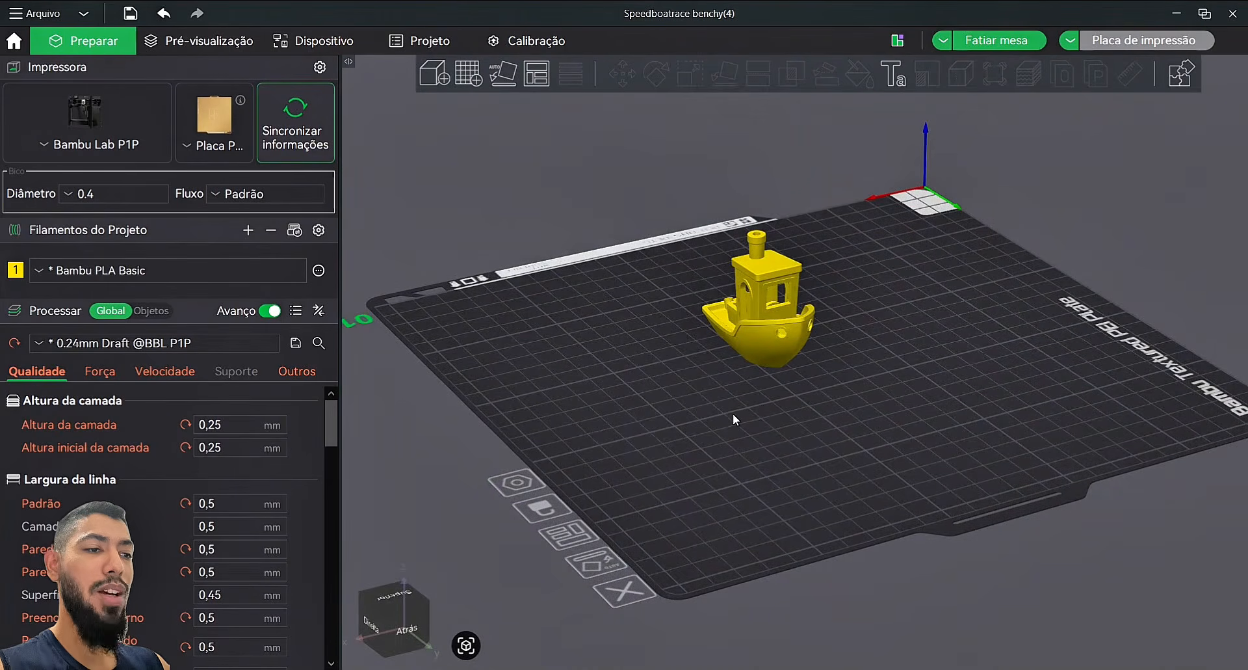
{"action": "scroll", "coordinate": [748, 404], "scroll_direction": "up", "scroll_amount": 5}
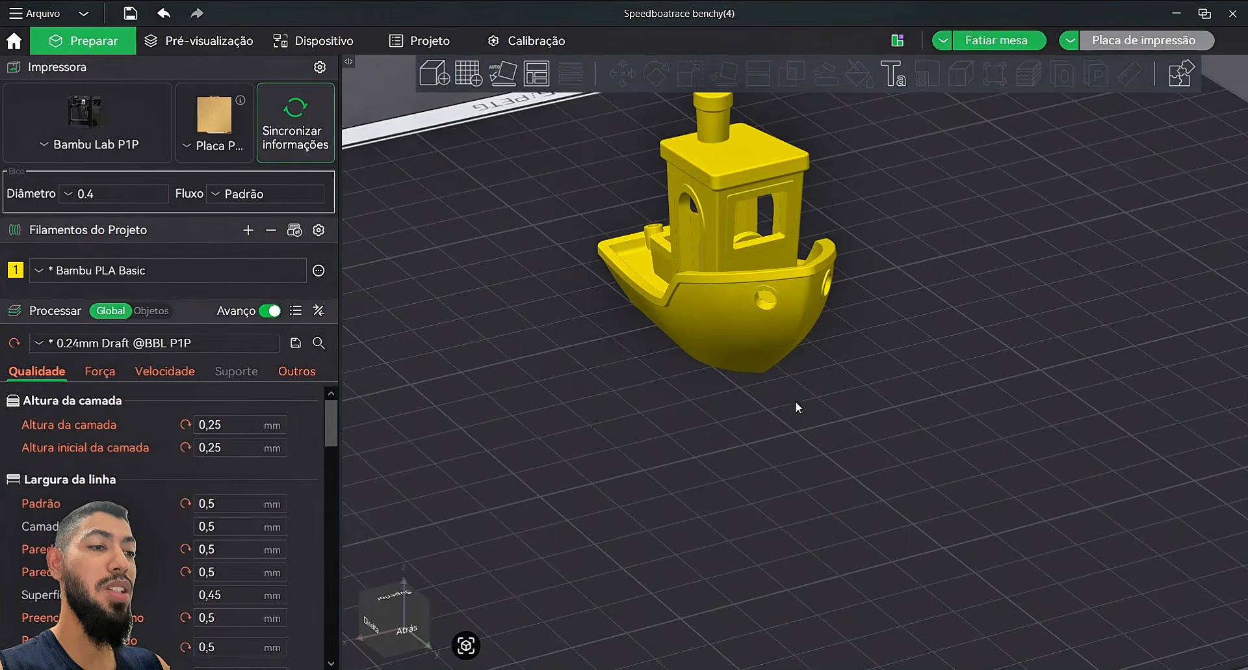
{"action": "left_click_drag", "start_coordinate": [902, 334], "coordinate": [991, 482]}
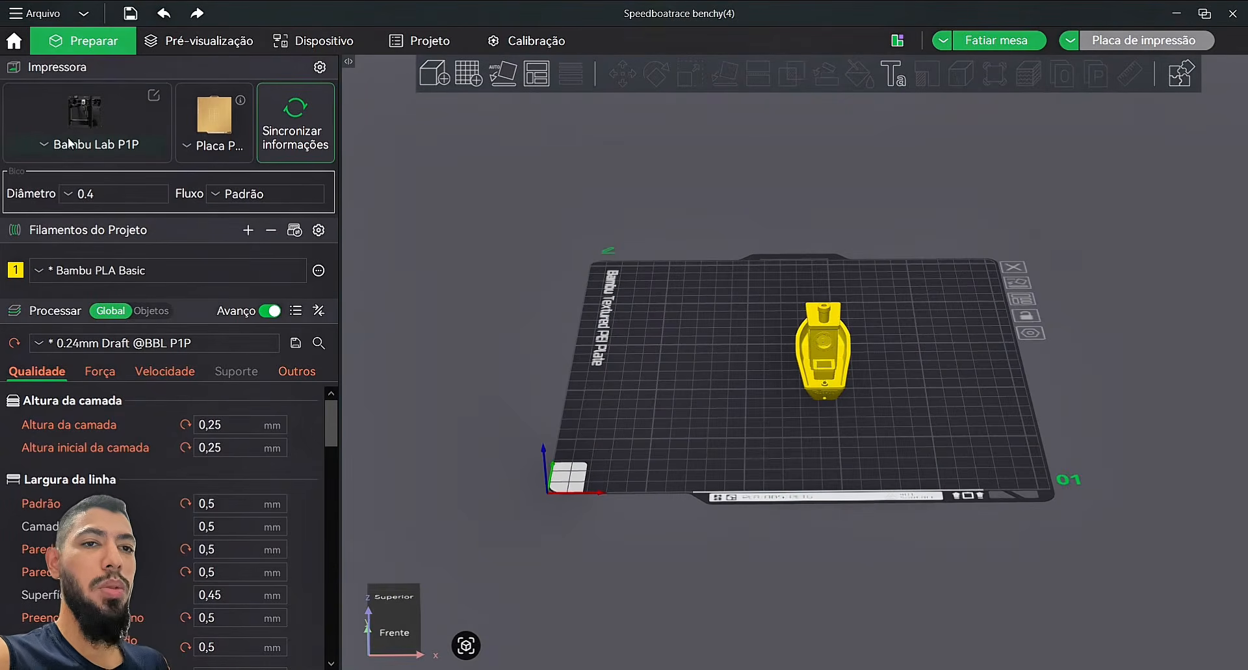
Step: Switch the printer to Bambu Lab A1, try the cool PLA plate, then restore textured PEI
{"action": "left_click", "coordinate": [58, 146]}
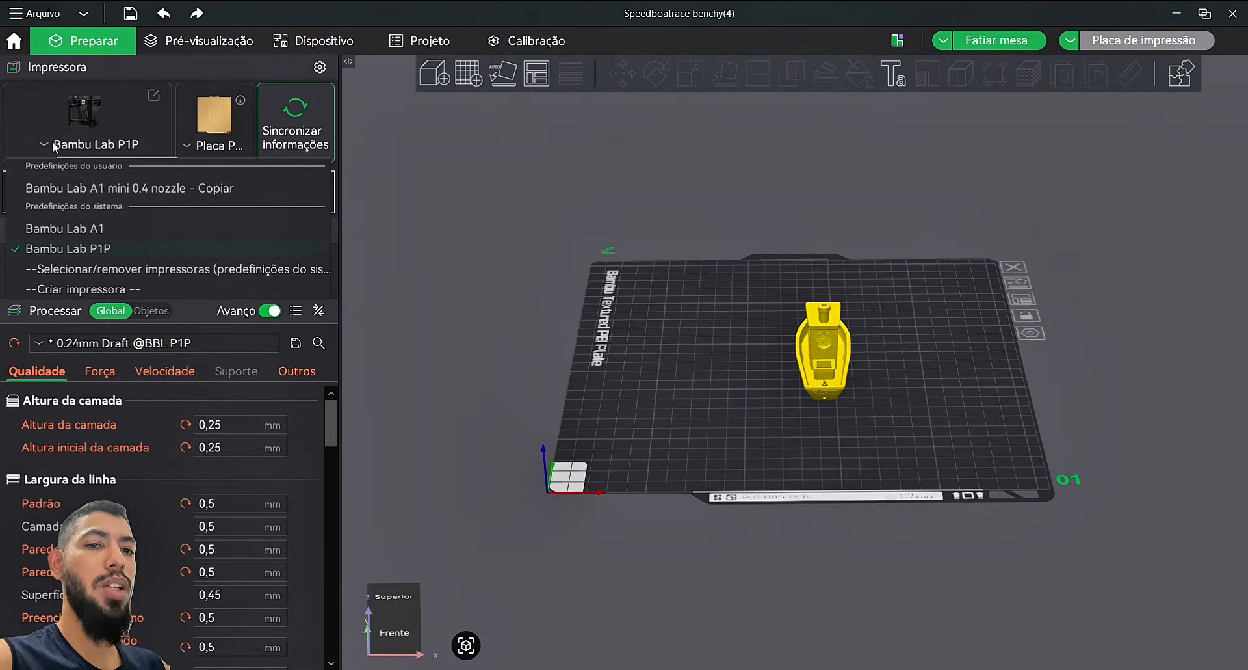
{"action": "left_click", "coordinate": [94, 228]}
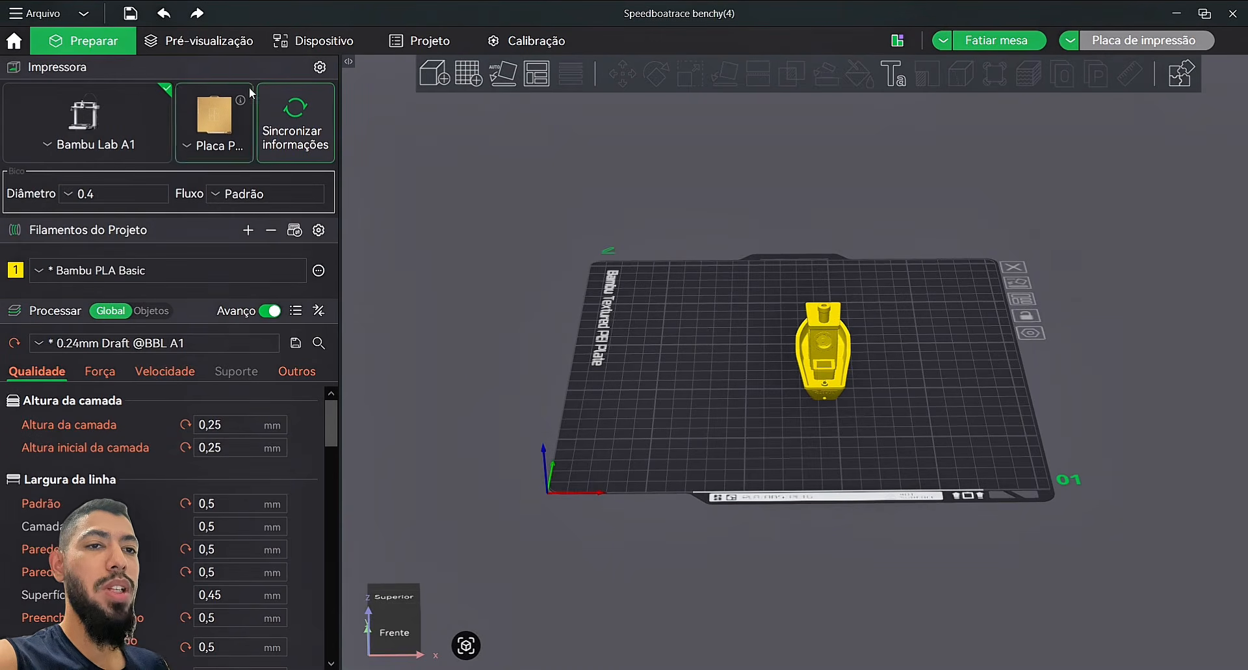
{"action": "left_click", "coordinate": [229, 160]}
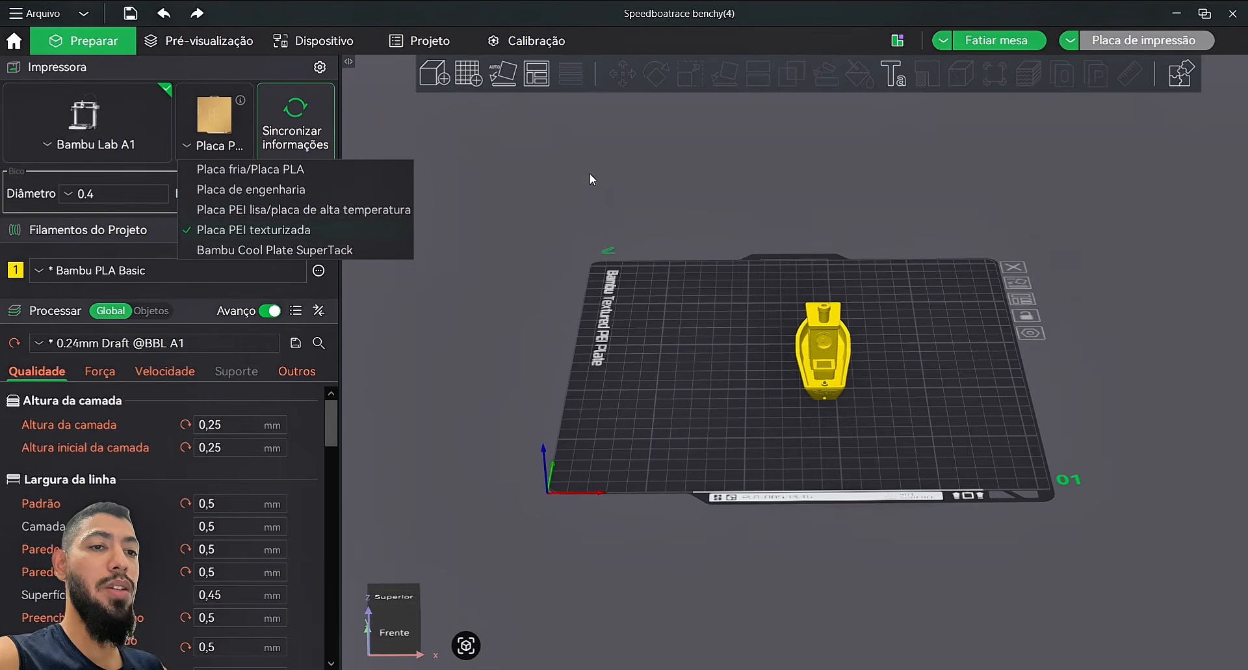
{"action": "left_click", "coordinate": [543, 159]}
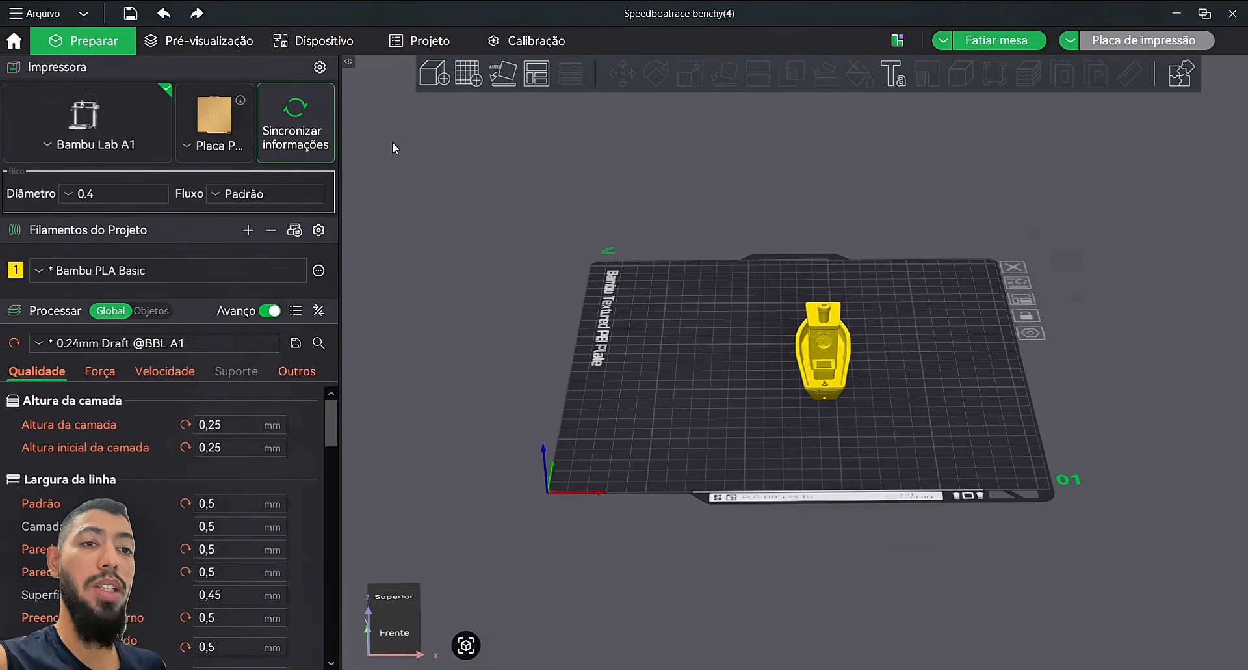
{"action": "left_click", "coordinate": [232, 146]}
{"action": "left_click", "coordinate": [230, 170]}
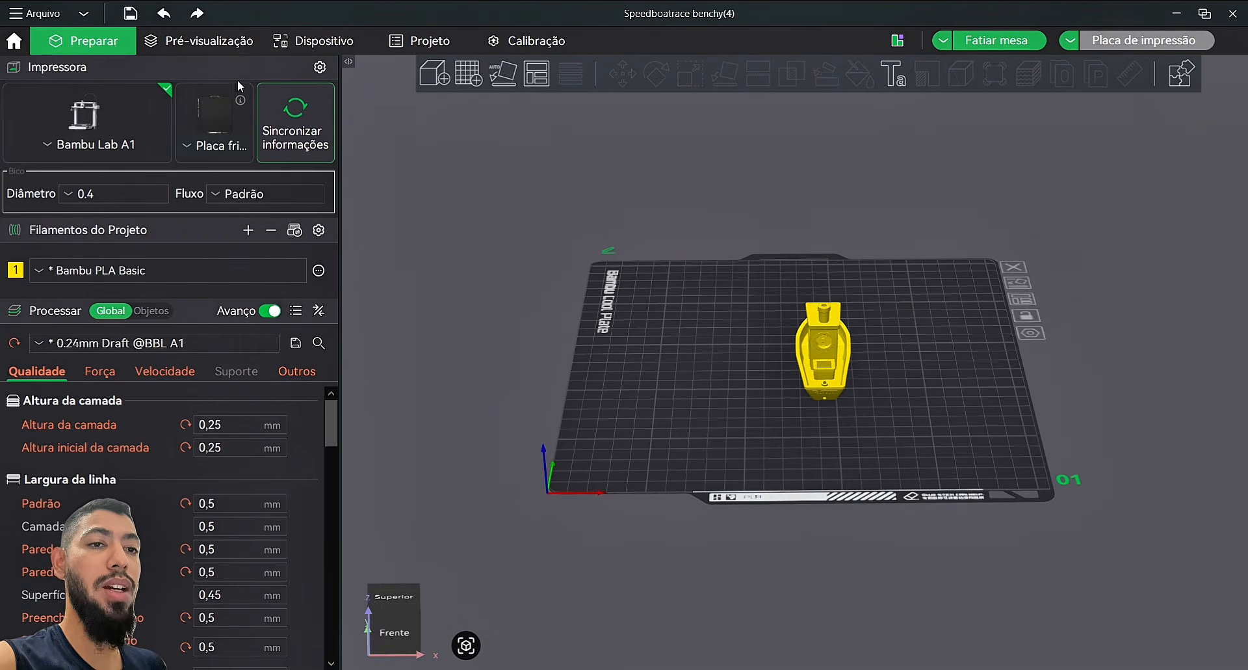
{"action": "left_click", "coordinate": [216, 148]}
{"action": "left_click", "coordinate": [234, 226]}
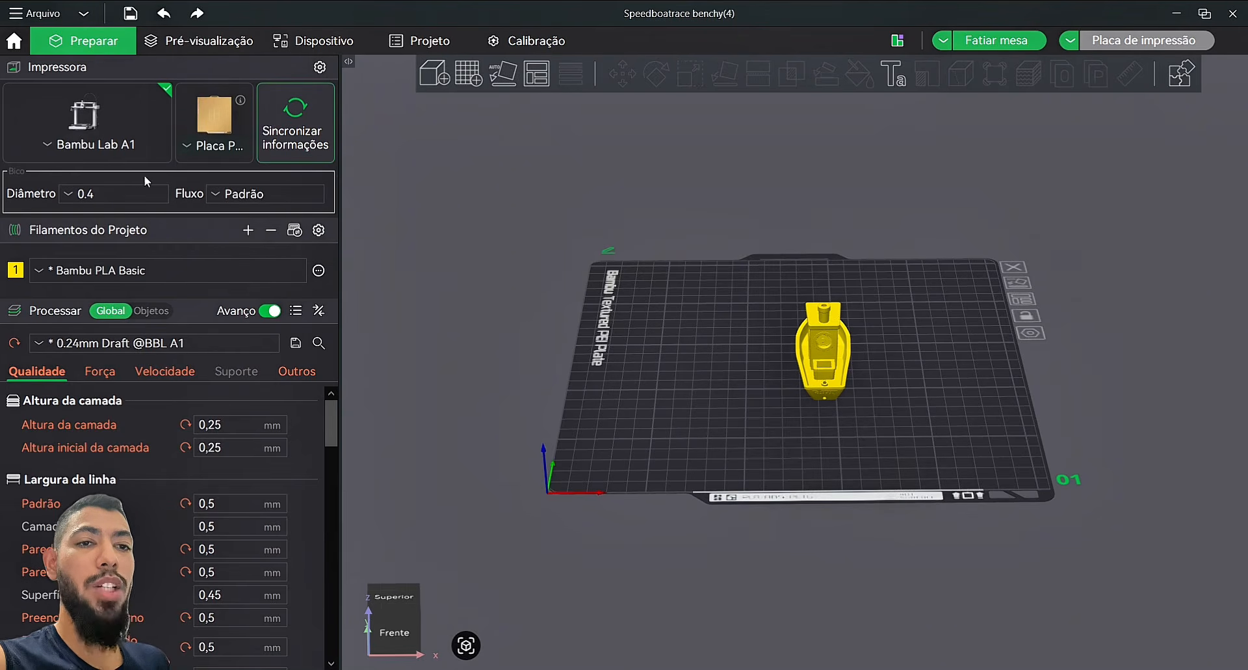
{"action": "left_click", "coordinate": [265, 198]}
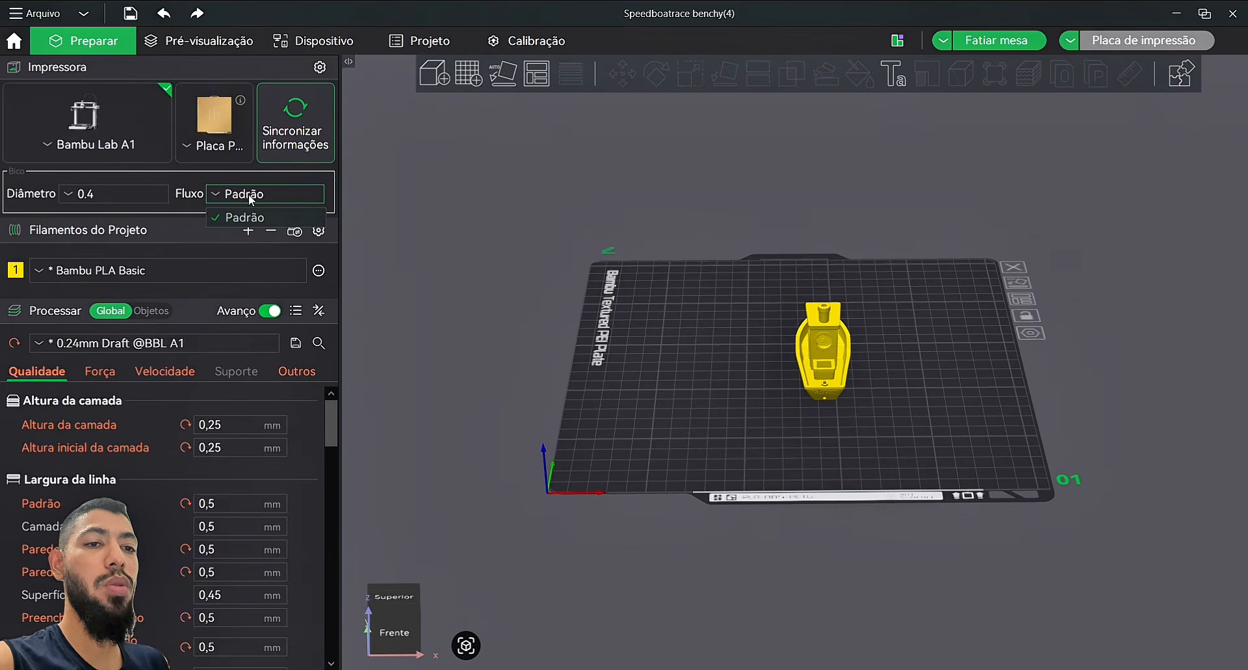
{"action": "left_click", "coordinate": [248, 194]}
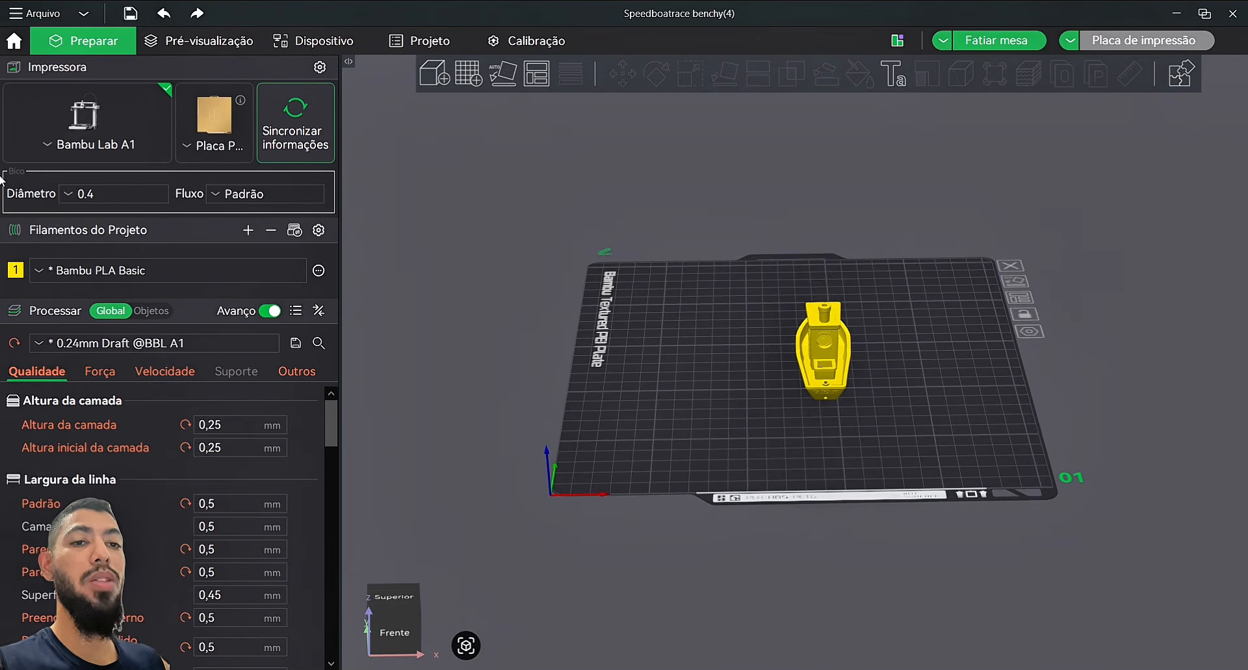
{"action": "left_click", "coordinate": [121, 194]}
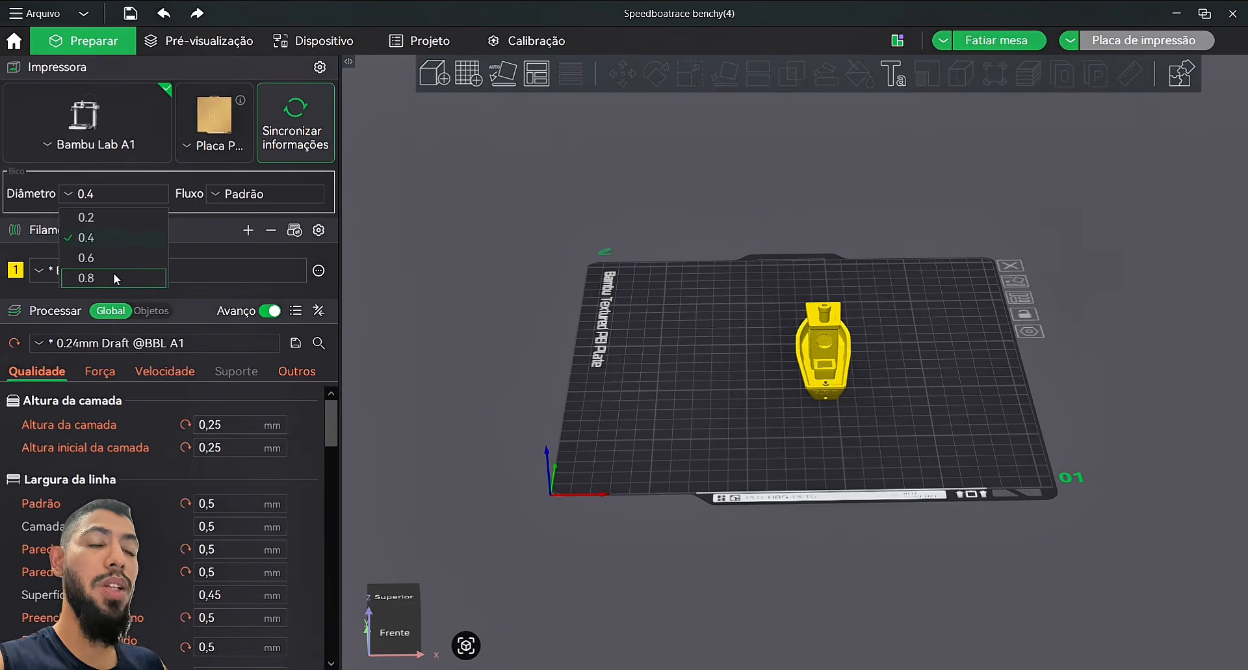
{"action": "left_click", "coordinate": [186, 178]}
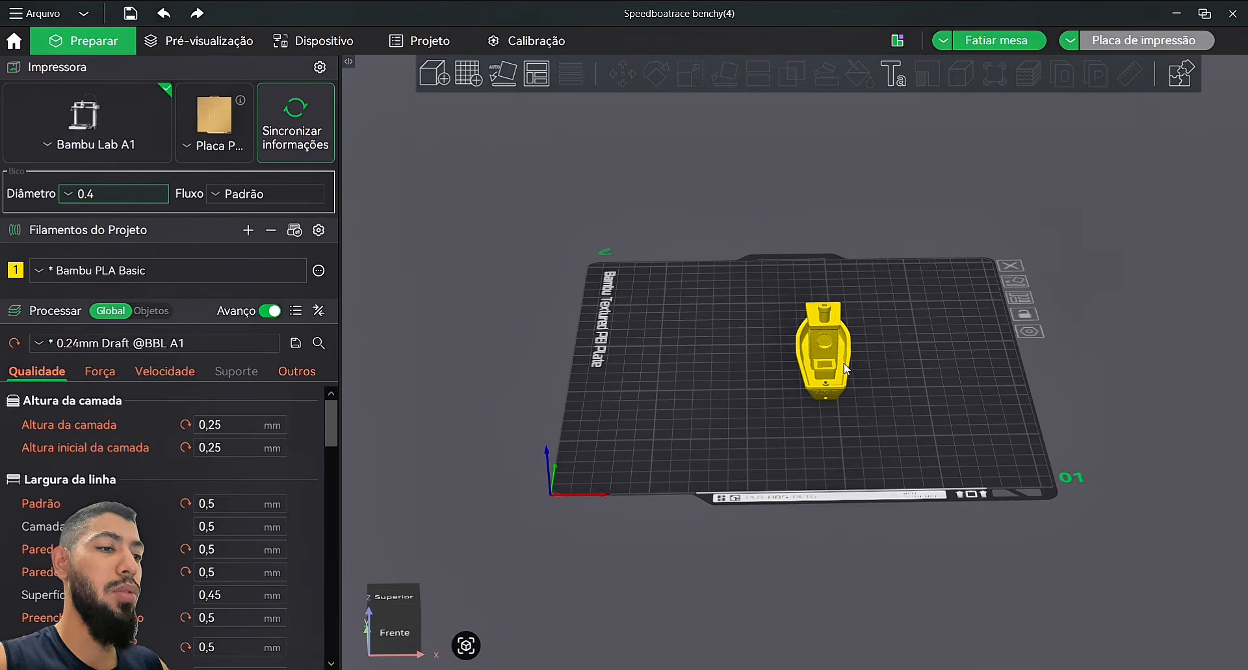
Step: Nudge the Benchy up-left on the plate and add plates 02, 03 and 04
{"action": "left_click_drag", "start_coordinate": [832, 369], "coordinate": [790, 360]}
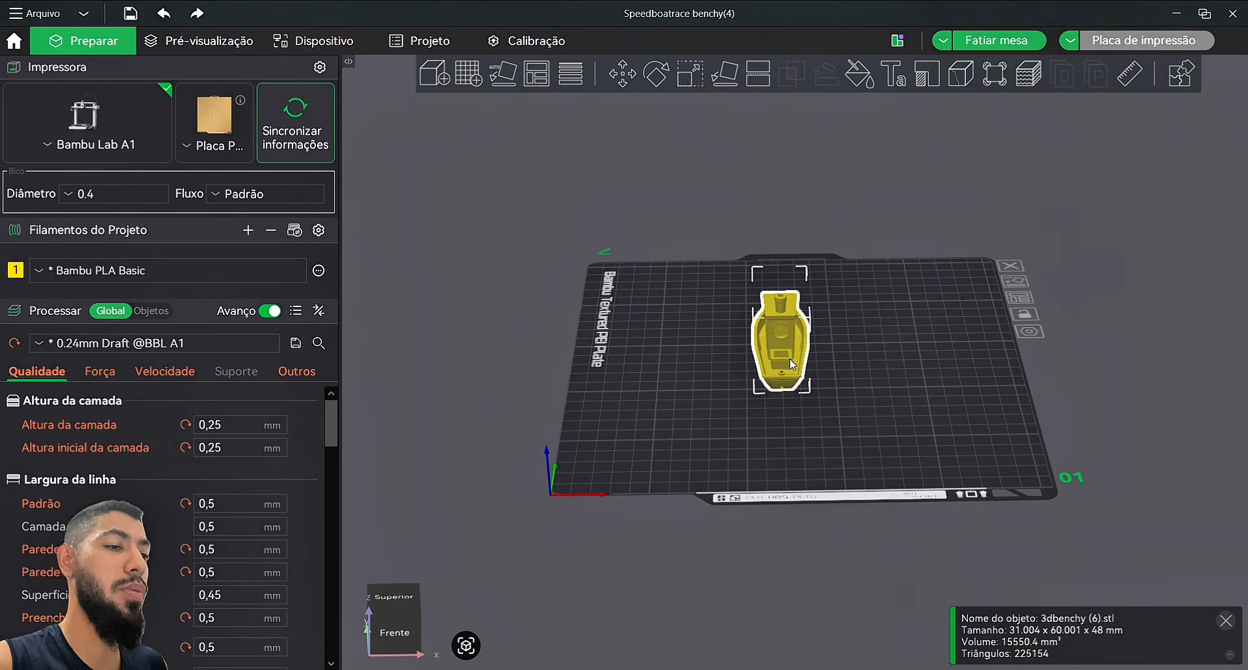
{"action": "left_click_drag", "start_coordinate": [627, 130], "coordinate": [619, 128]}
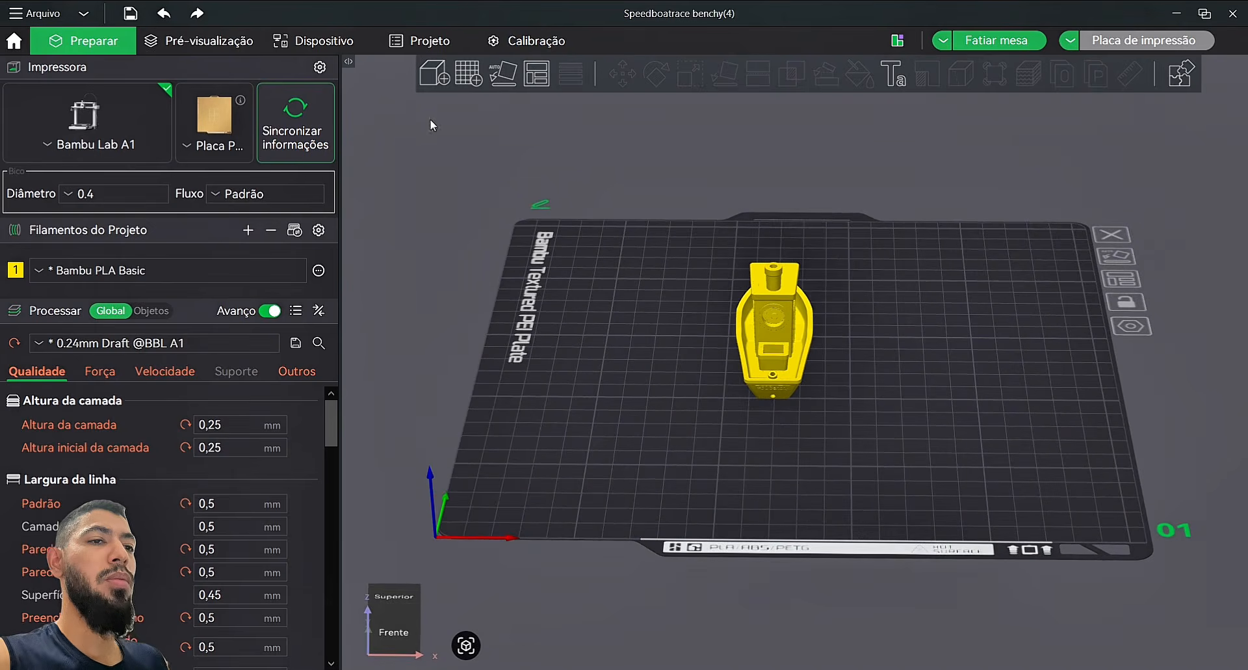
{"action": "left_click", "coordinate": [475, 79]}
{"action": "left_click", "coordinate": [475, 79]}
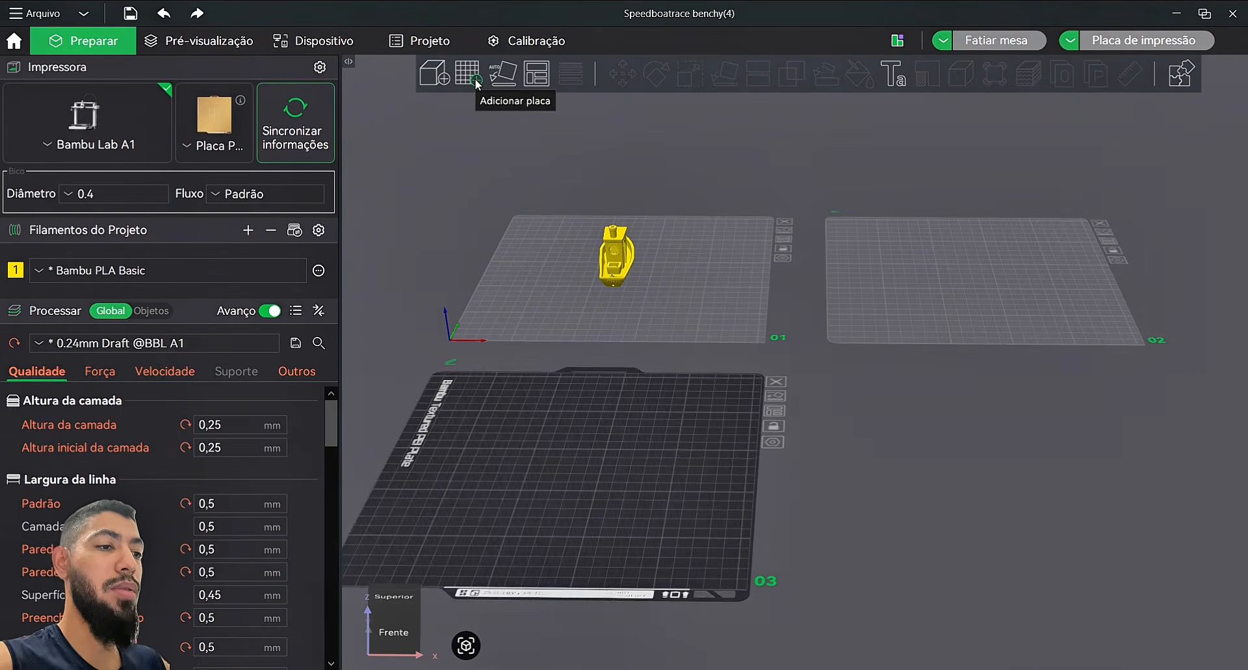
{"action": "left_click", "coordinate": [477, 83]}
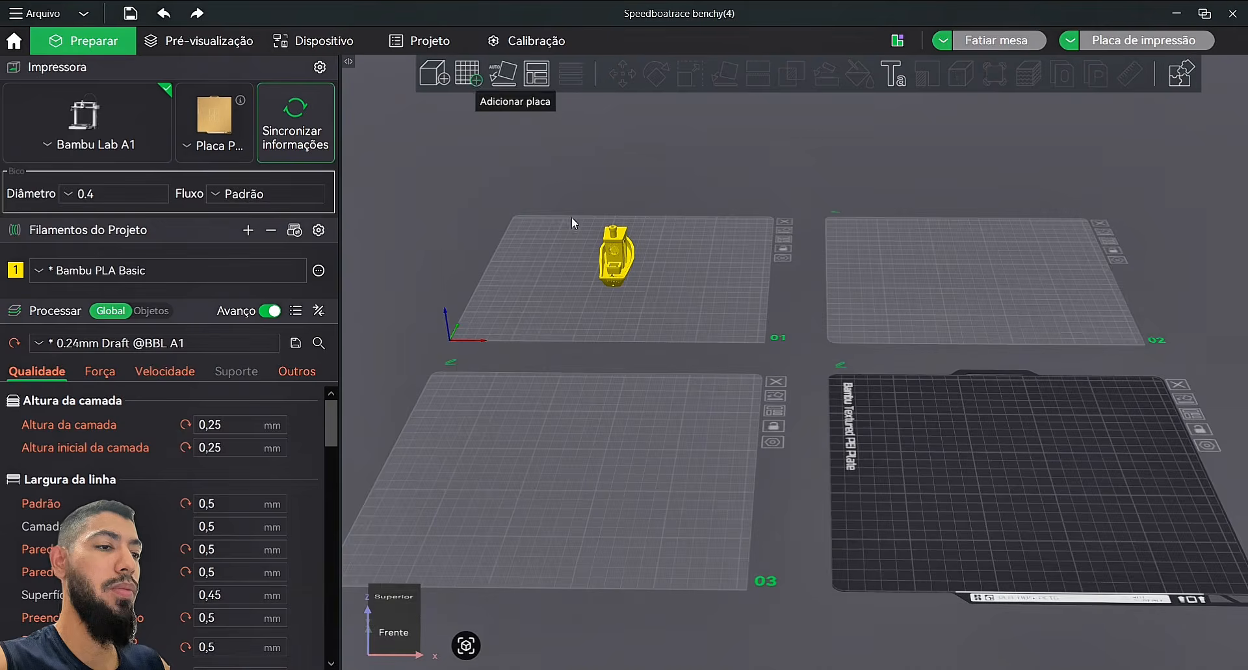
Step: Delete plates 04, 03 and 02 so only plate 01 remains
{"action": "left_click", "coordinate": [777, 382]}
{"action": "left_click", "coordinate": [777, 382]}
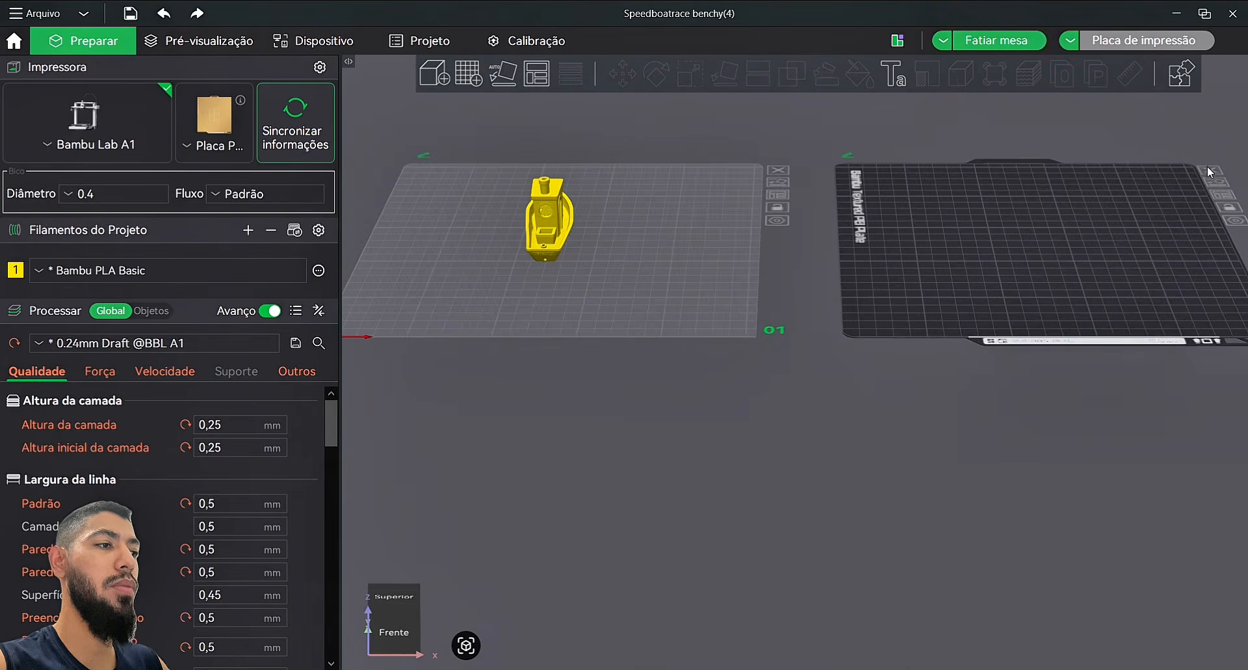
{"action": "left_click", "coordinate": [1208, 168]}
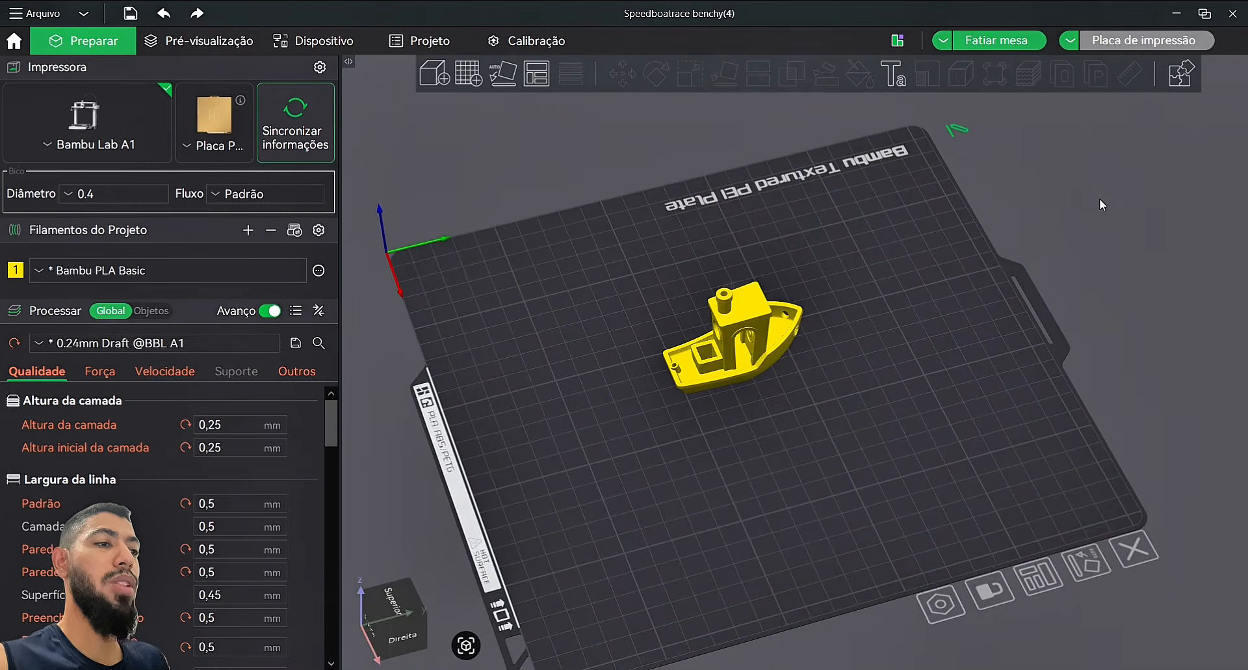
{"action": "left_click", "coordinate": [959, 132]}
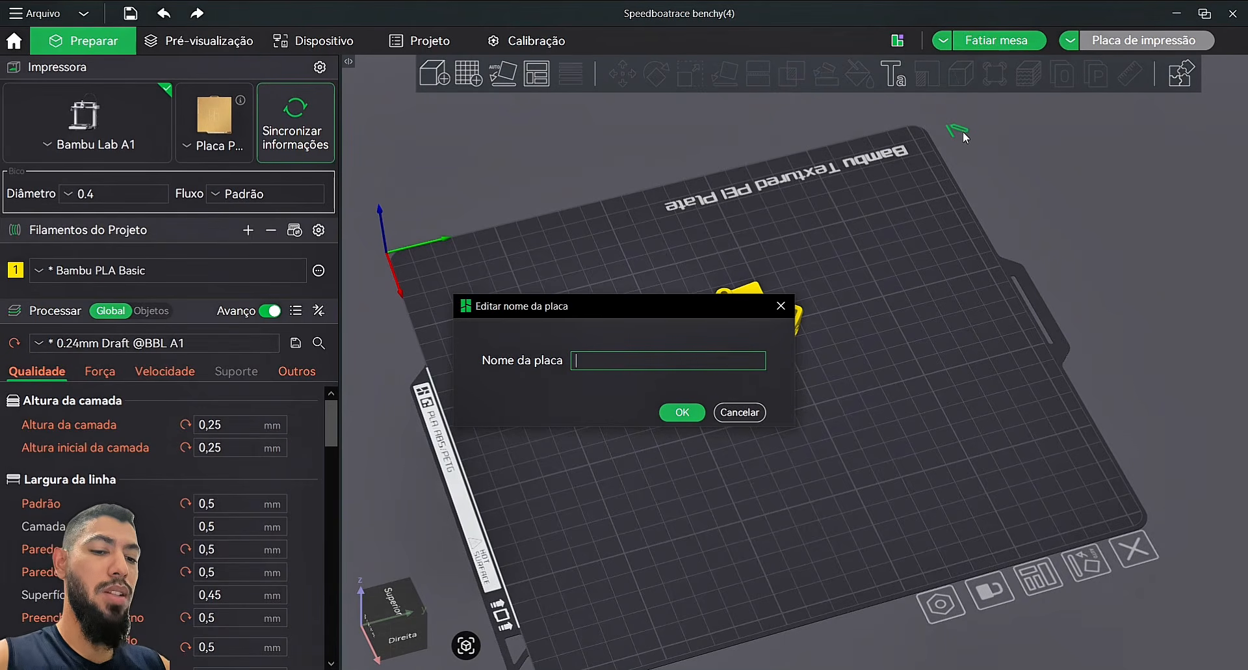
Step: Enter 'TESTE 1' as the plate name, correcting typos, and confirm with OK
{"action": "type", "text": "RT"}
{"action": "key", "text": "BackSpace"}
{"action": "key", "text": "BackSpace"}
{"action": "type", "text": "TS"}
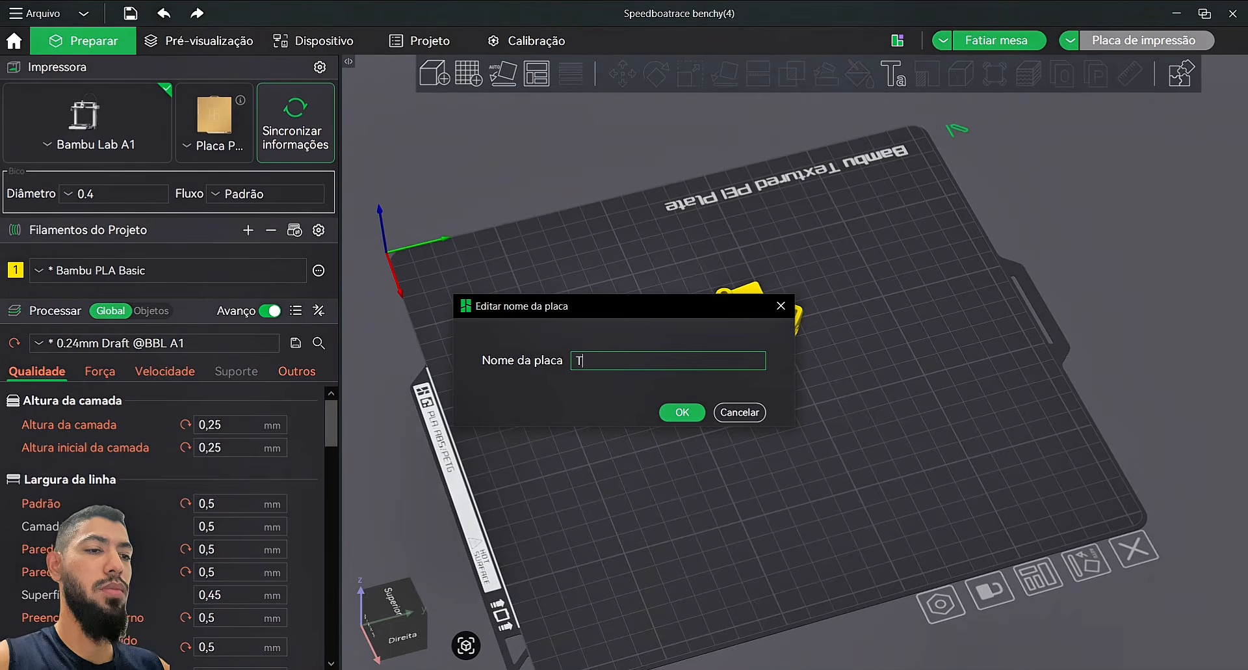
{"action": "key", "text": "BackSpace"}
{"action": "key", "text": "BackSpace"}
{"action": "type", "text": "TESTE 1"}
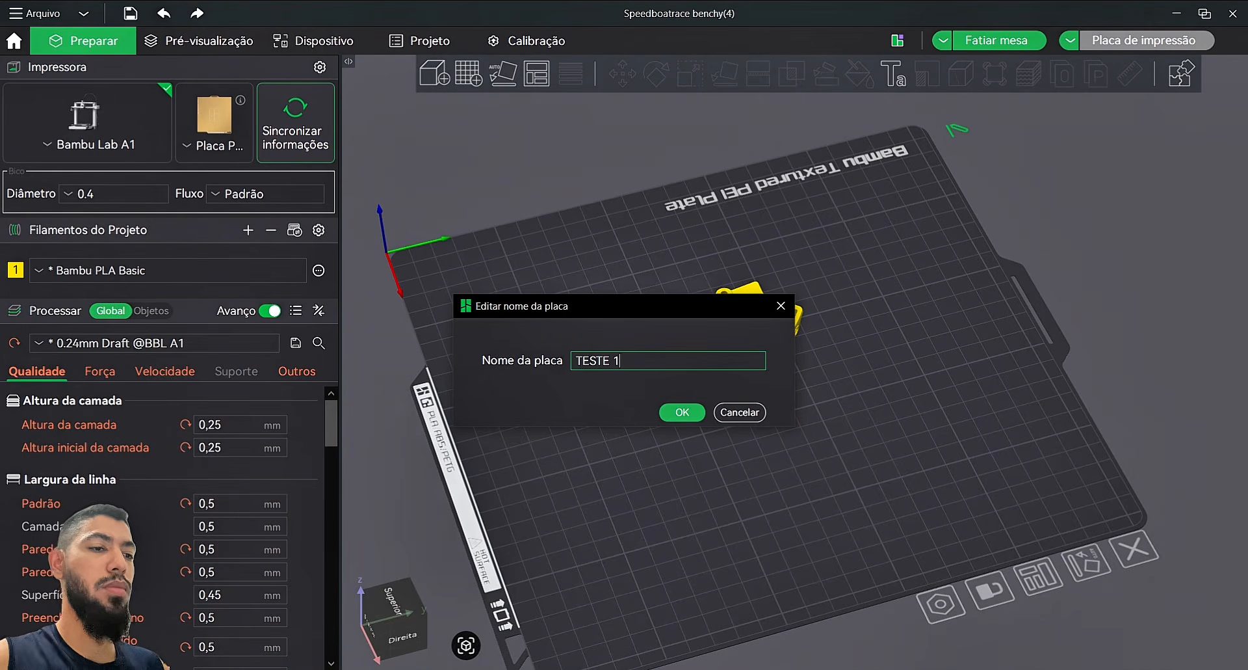
{"action": "left_click", "coordinate": [683, 412]}
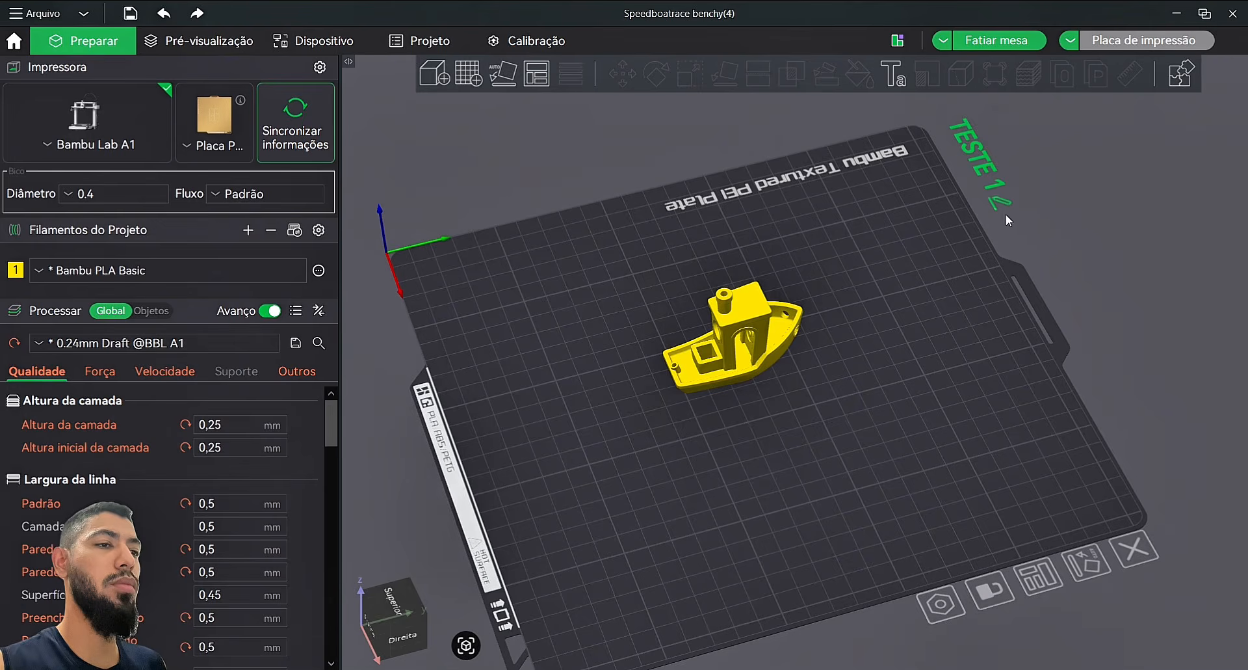
{"action": "left_click_drag", "start_coordinate": [1097, 205], "coordinate": [1093, 203]}
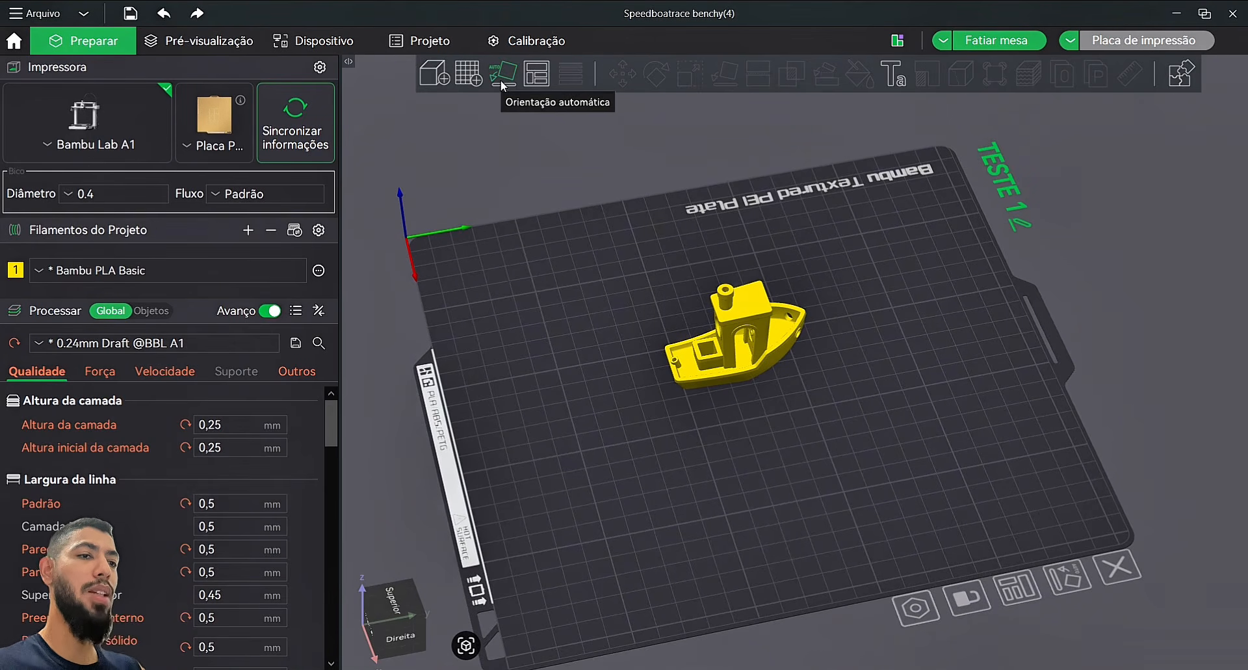
Step: Select the Benchy, try Rotate and Scale, then lay it onto a face with Place on face
{"action": "left_click", "coordinate": [772, 356]}
{"action": "left_click", "coordinate": [657, 73]}
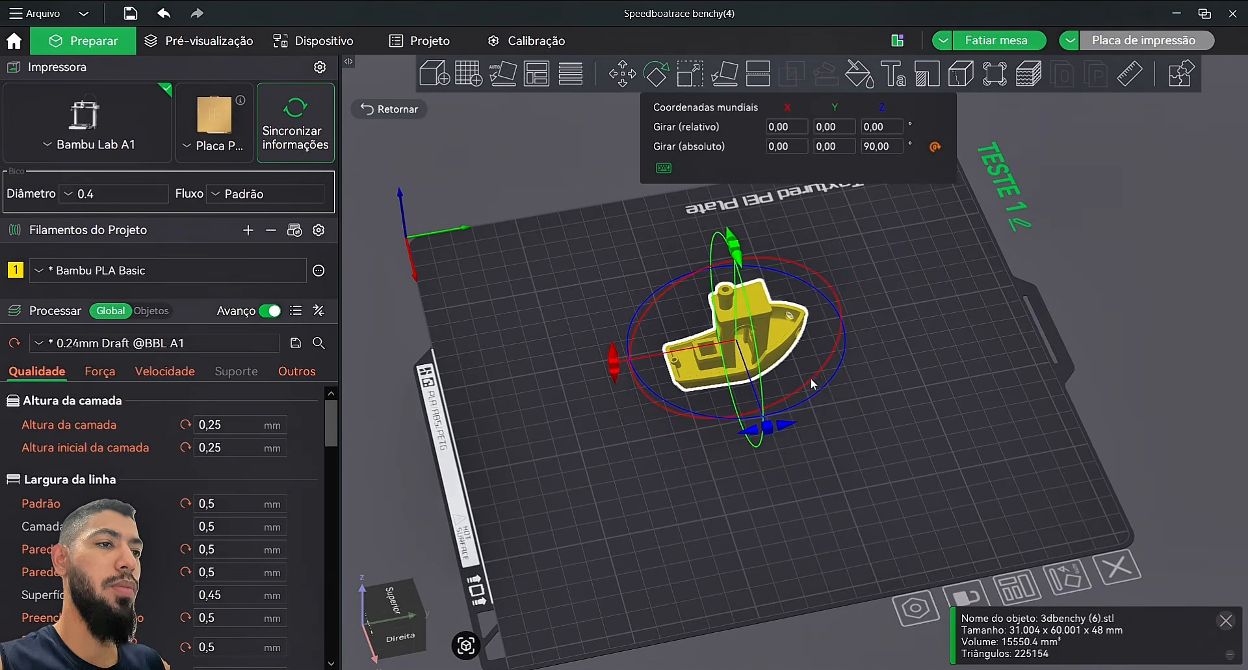
{"action": "left_click", "coordinate": [690, 74]}
{"action": "left_click", "coordinate": [725, 74]}
{"action": "left_click", "coordinate": [751, 313]}
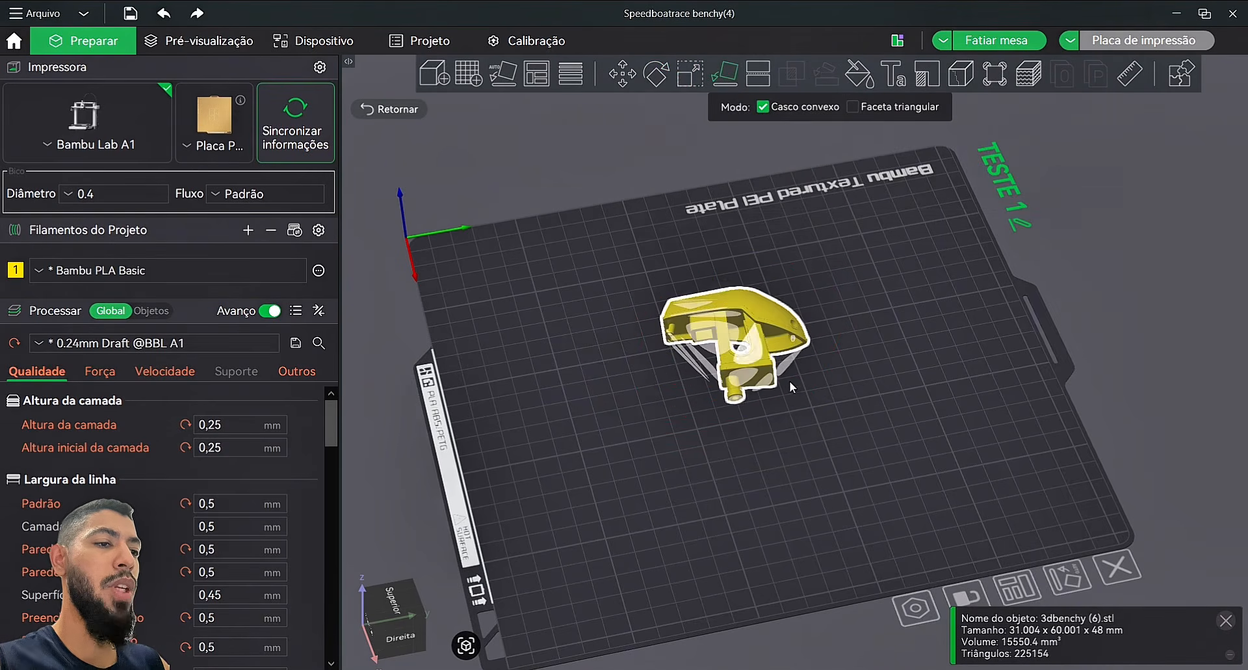
Step: Deselect the Benchy and run Orientação automática to stand it upright on its hull
{"action": "left_click", "coordinate": [829, 440]}
{"action": "left_click_drag", "start_coordinate": [830, 441], "coordinate": [856, 403]}
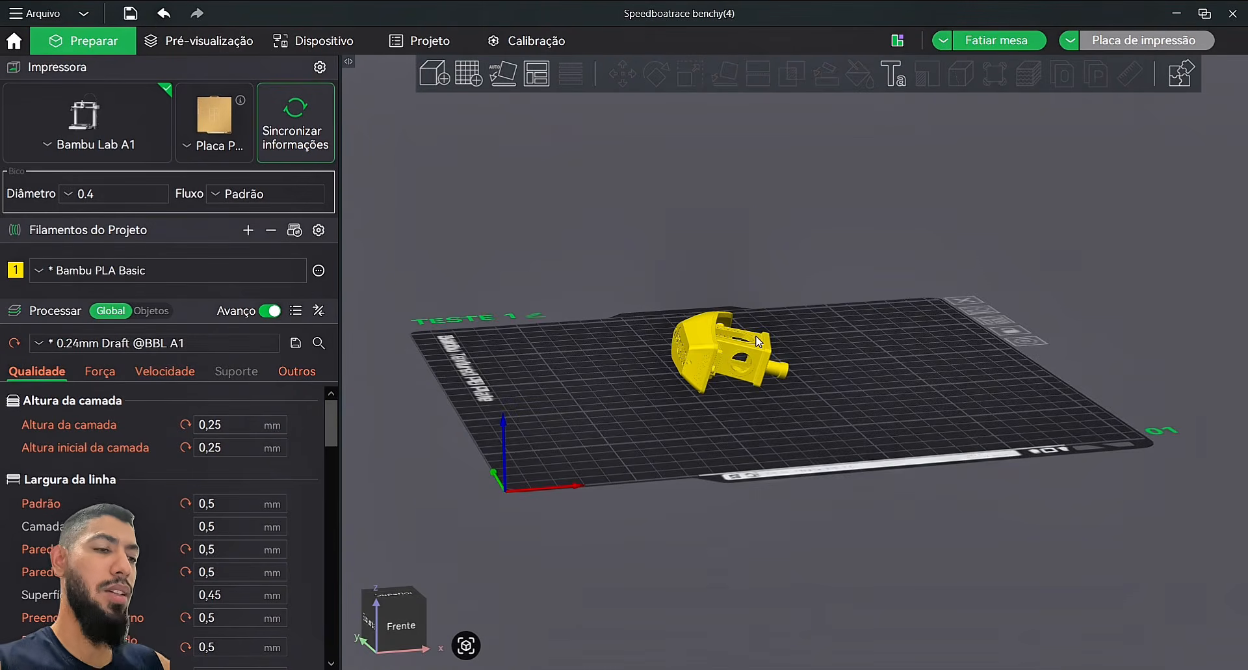
{"action": "left_click", "coordinate": [502, 74]}
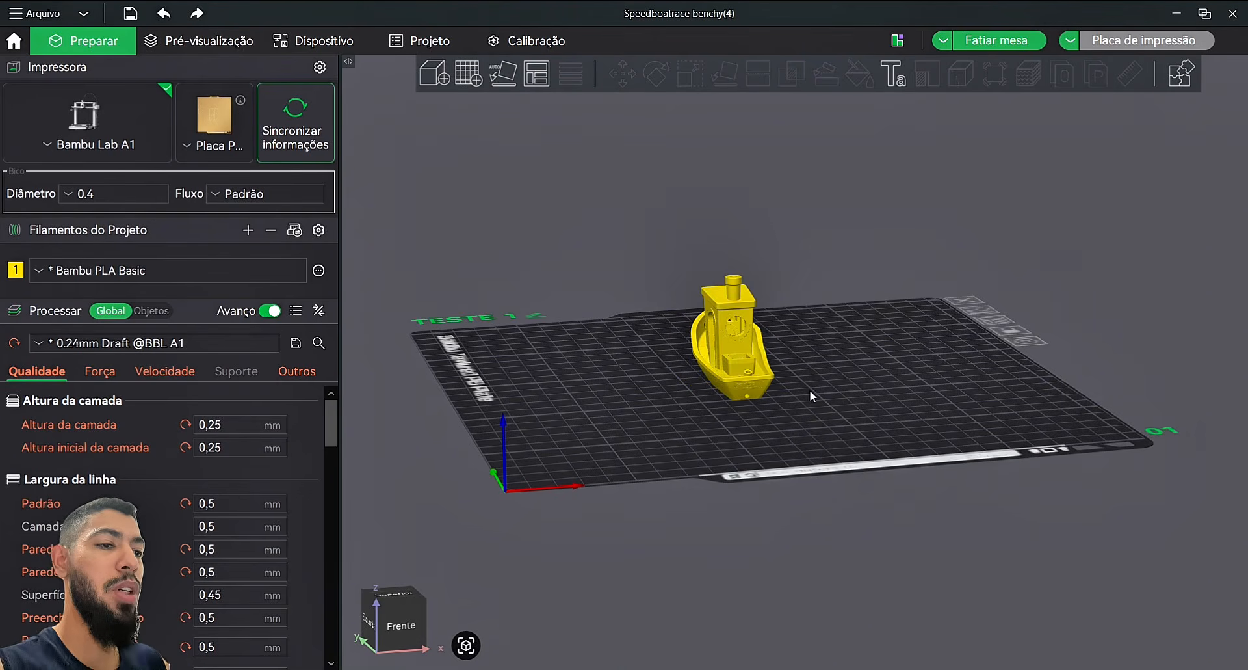
{"action": "left_click_drag", "start_coordinate": [813, 392], "coordinate": [544, 112]}
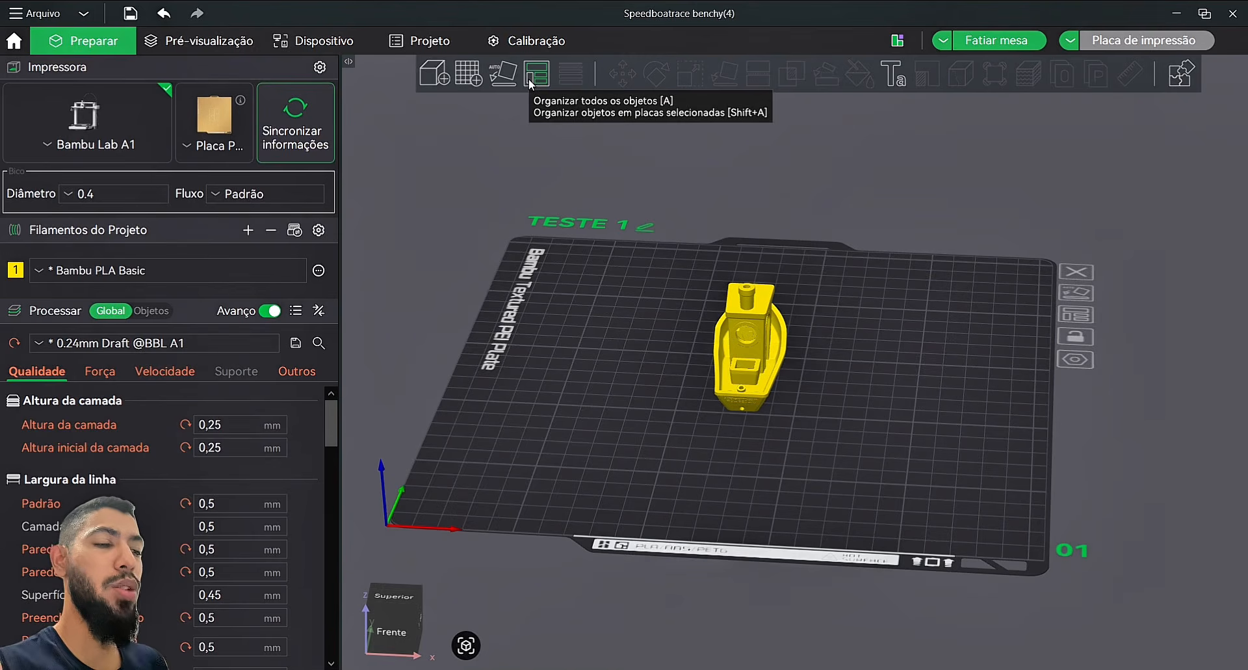
Step: Push the Benchy past the plate's right edge, then bring it back with Organizar
{"action": "left_click_drag", "start_coordinate": [741, 361], "coordinate": [1034, 295]}
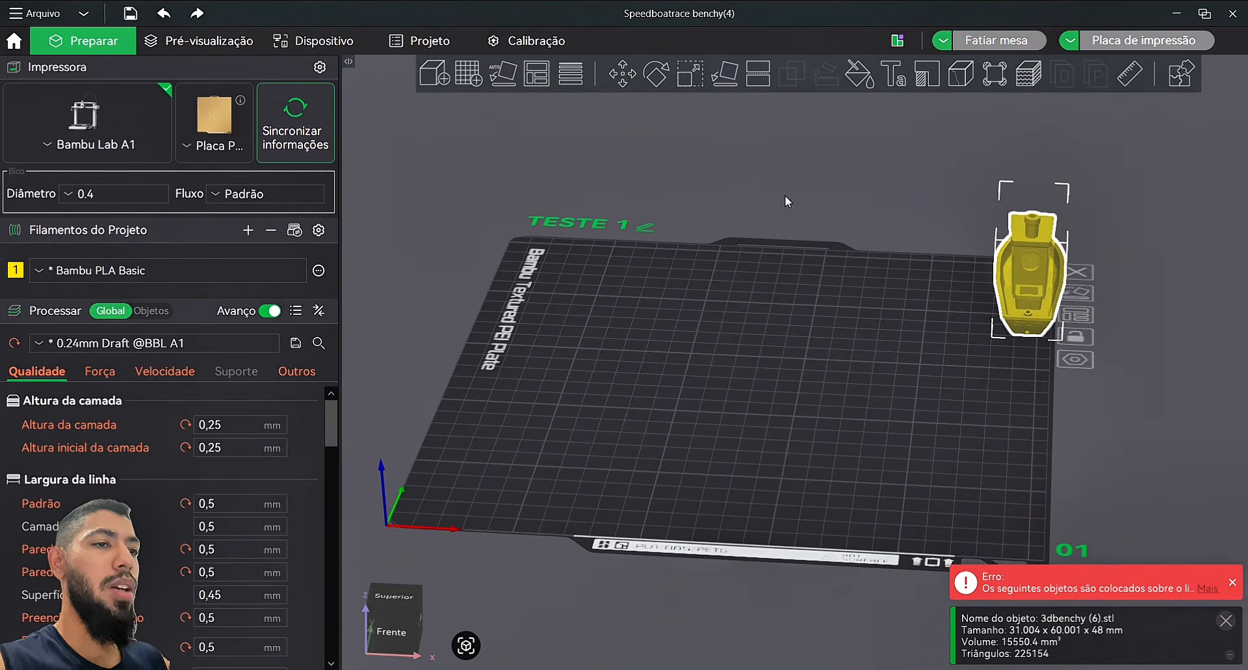
{"action": "right_click", "coordinate": [545, 82]}
{"action": "left_click", "coordinate": [557, 228]}
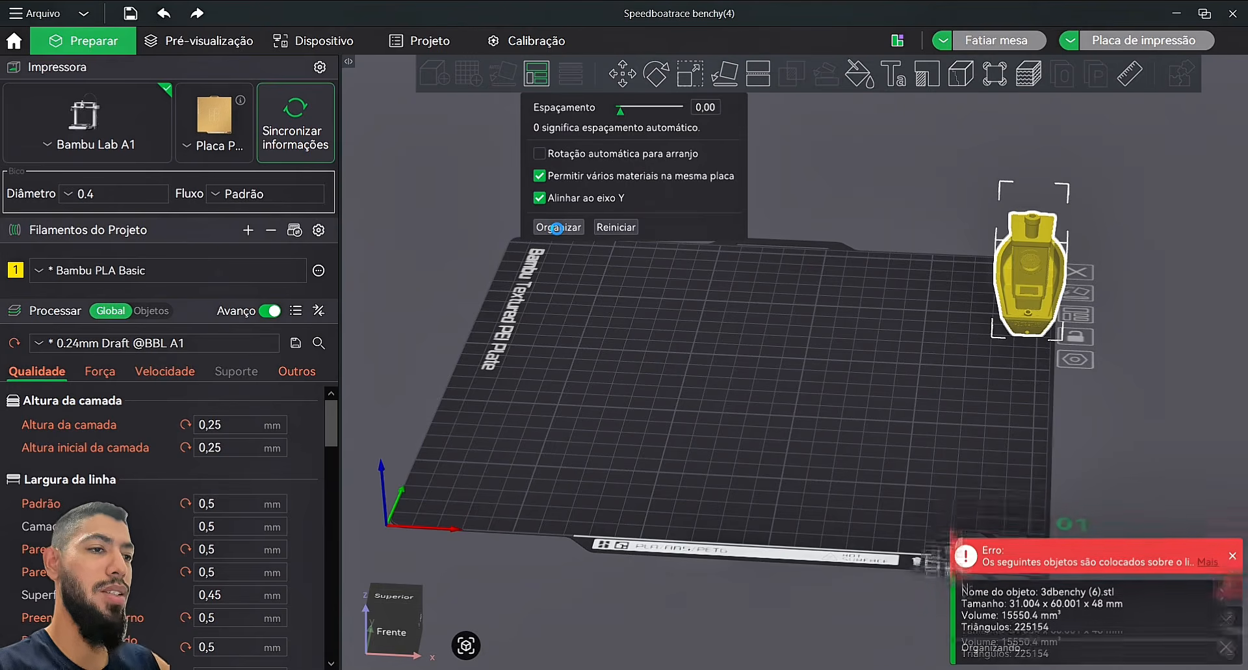
{"action": "left_click", "coordinate": [860, 371]}
Step: Drag the Benchy to the plate's back-left corner near the TESTE 1 label
{"action": "left_click_drag", "start_coordinate": [763, 362], "coordinate": [666, 315]}
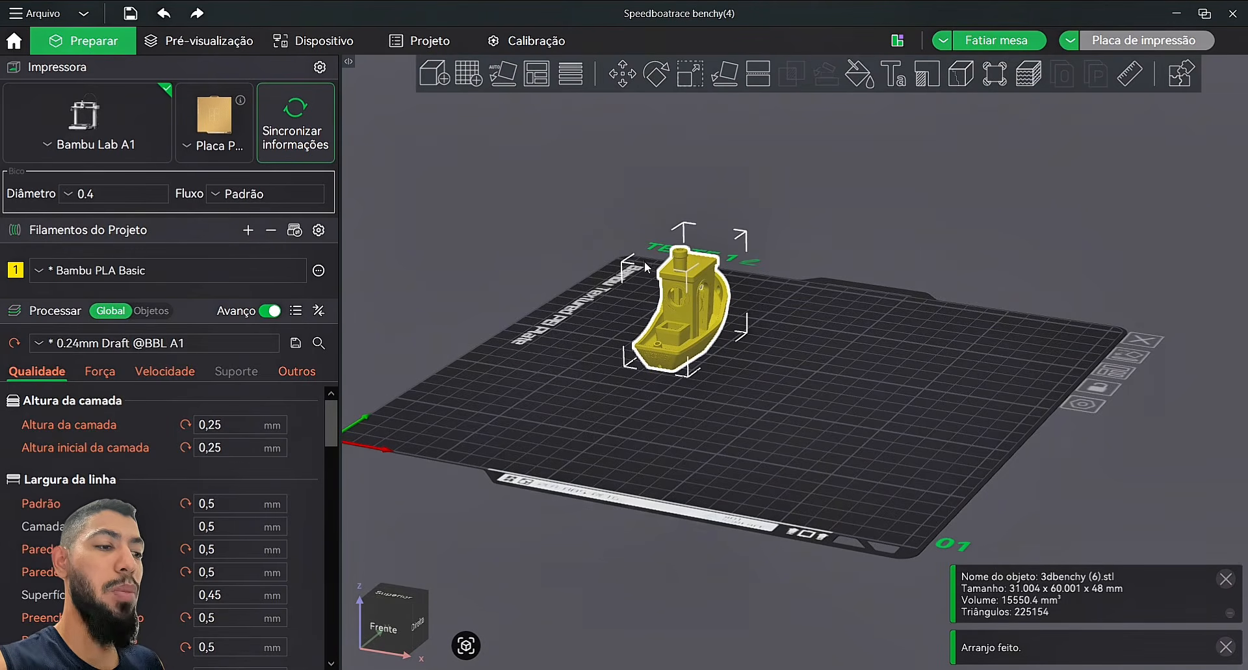
{"action": "left_click_drag", "start_coordinate": [693, 291], "coordinate": [662, 247]}
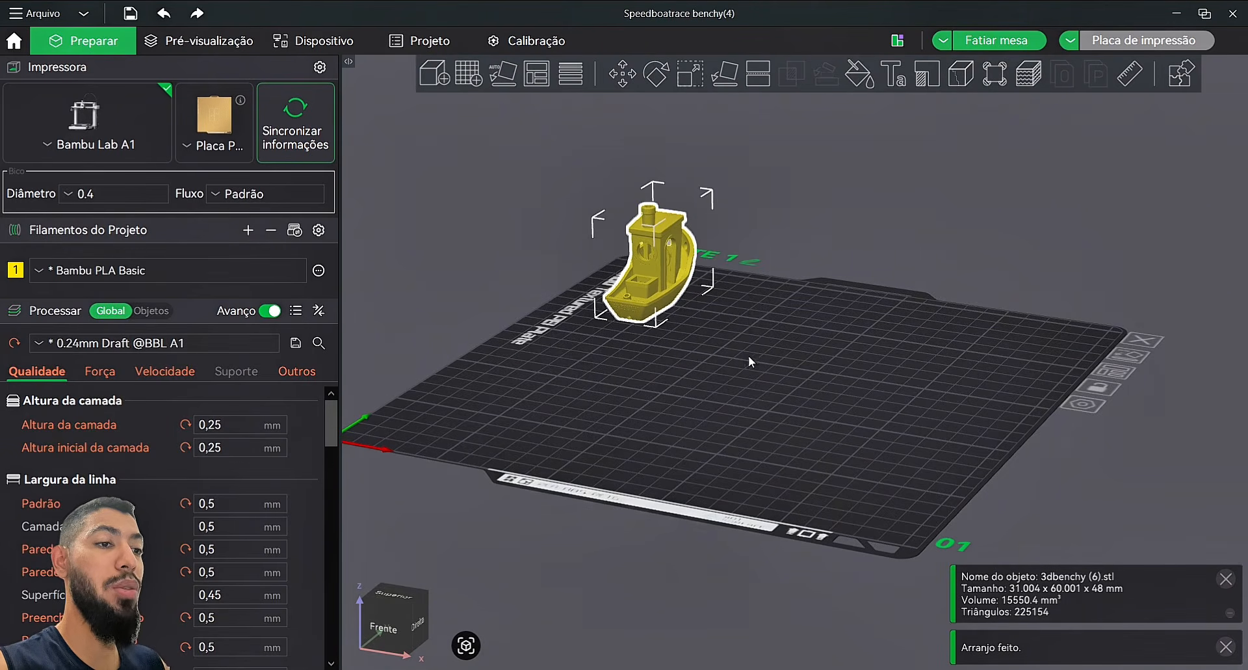
{"action": "left_click_drag", "start_coordinate": [747, 355], "coordinate": [724, 337]}
{"action": "right_click", "coordinate": [569, 271]}
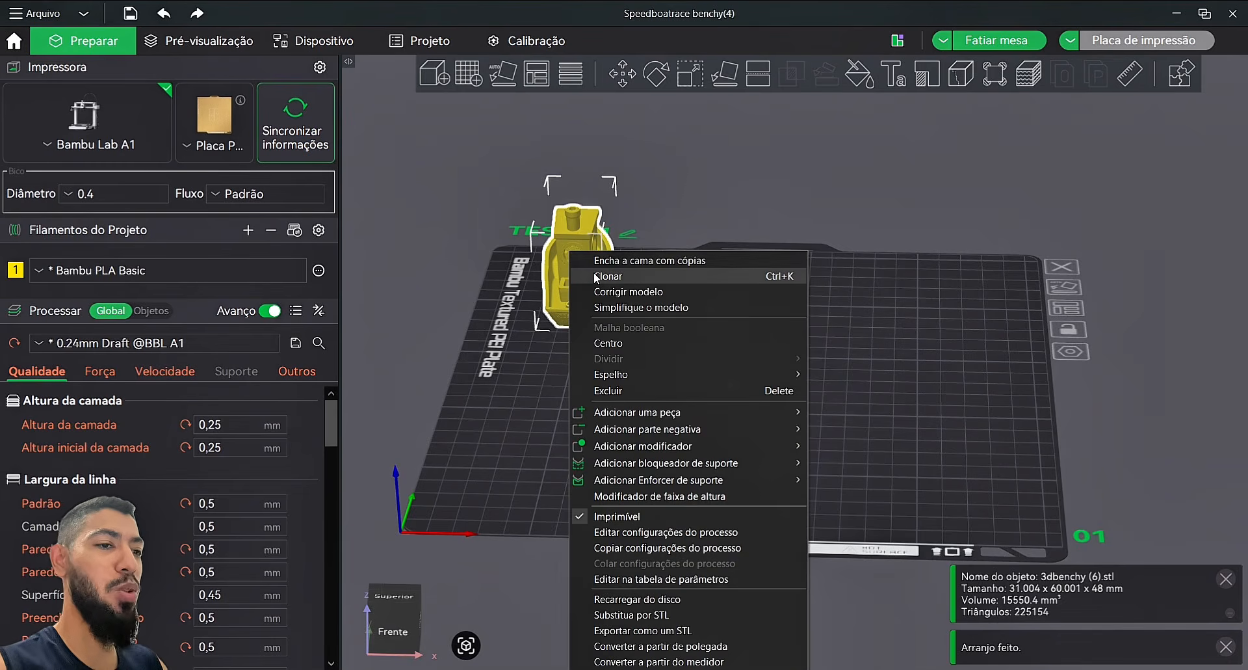
Step: Clone the Benchy to five copies and auto-arrange them into rows of three and two
{"action": "left_click", "coordinate": [597, 276]}
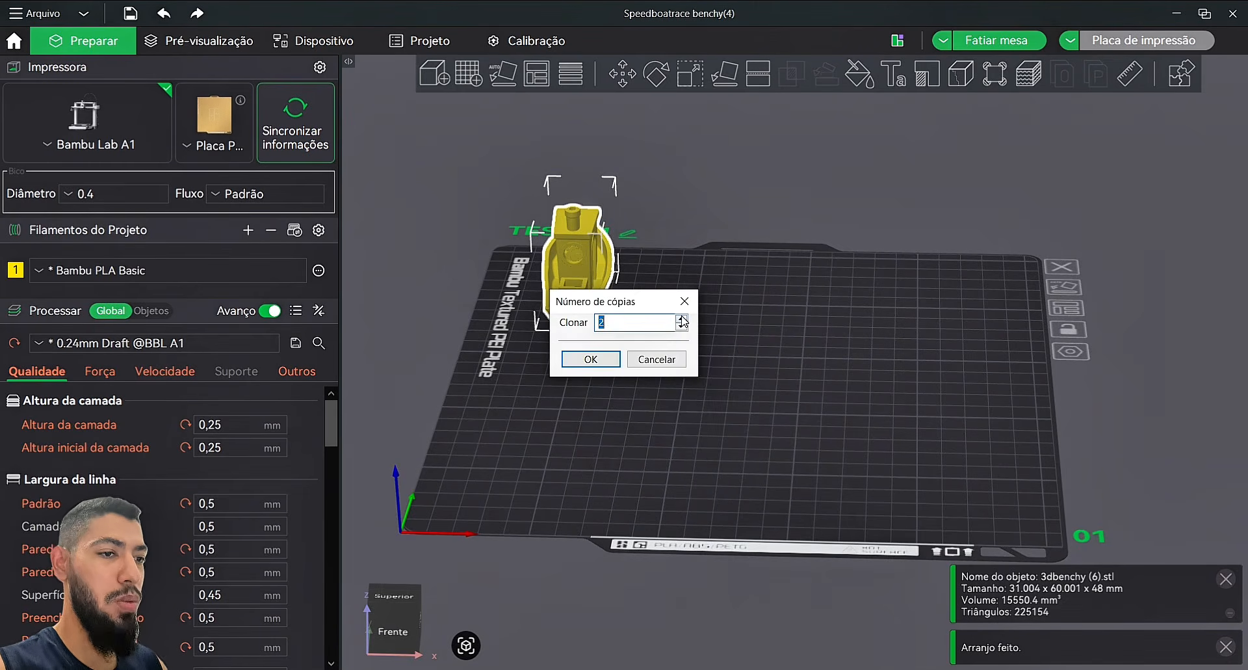
{"action": "left_click", "coordinate": [591, 359]}
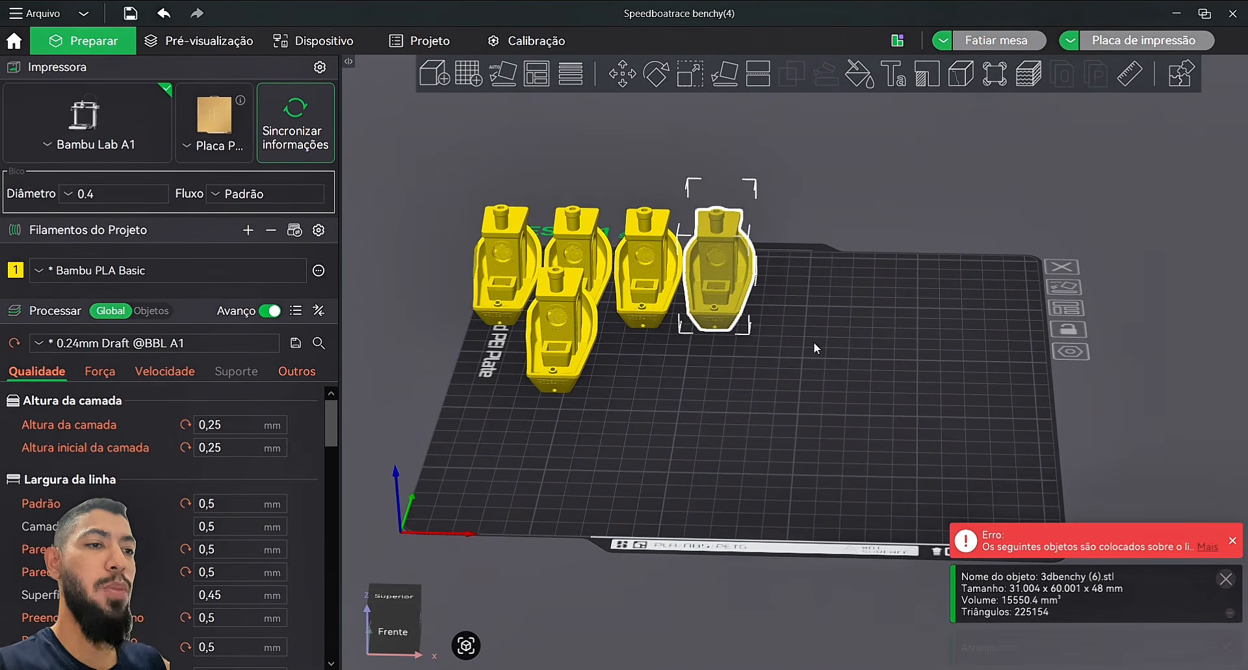
{"action": "right_click", "coordinate": [531, 75]}
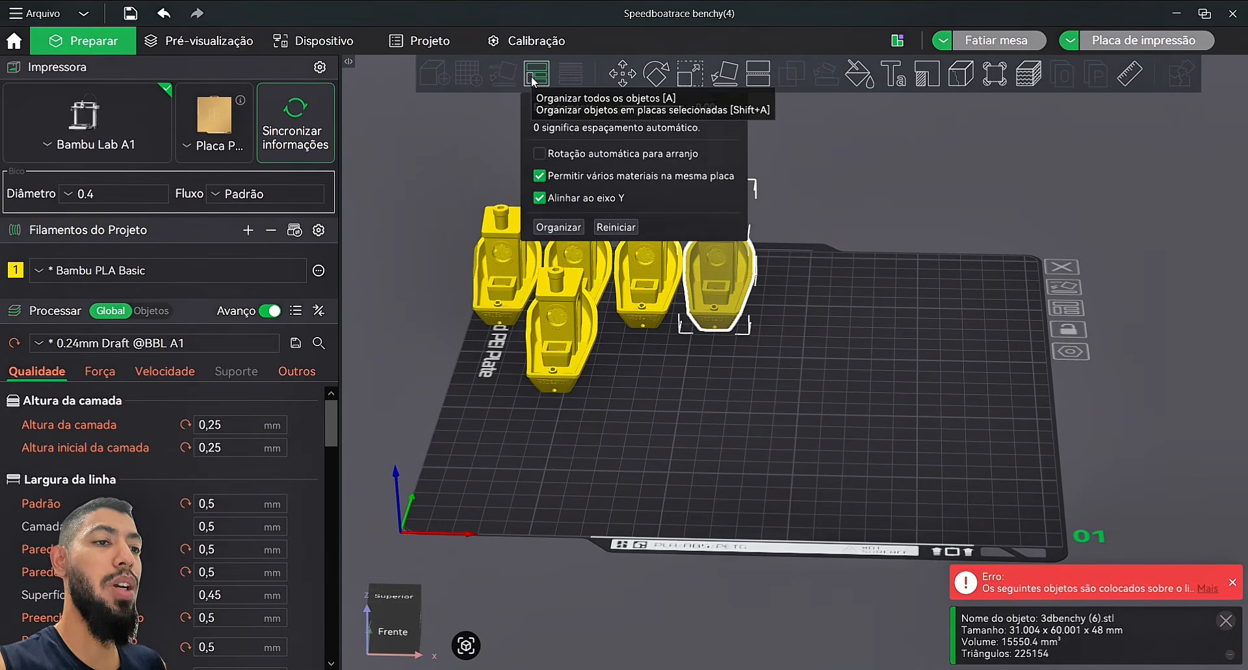
{"action": "left_click", "coordinate": [570, 226]}
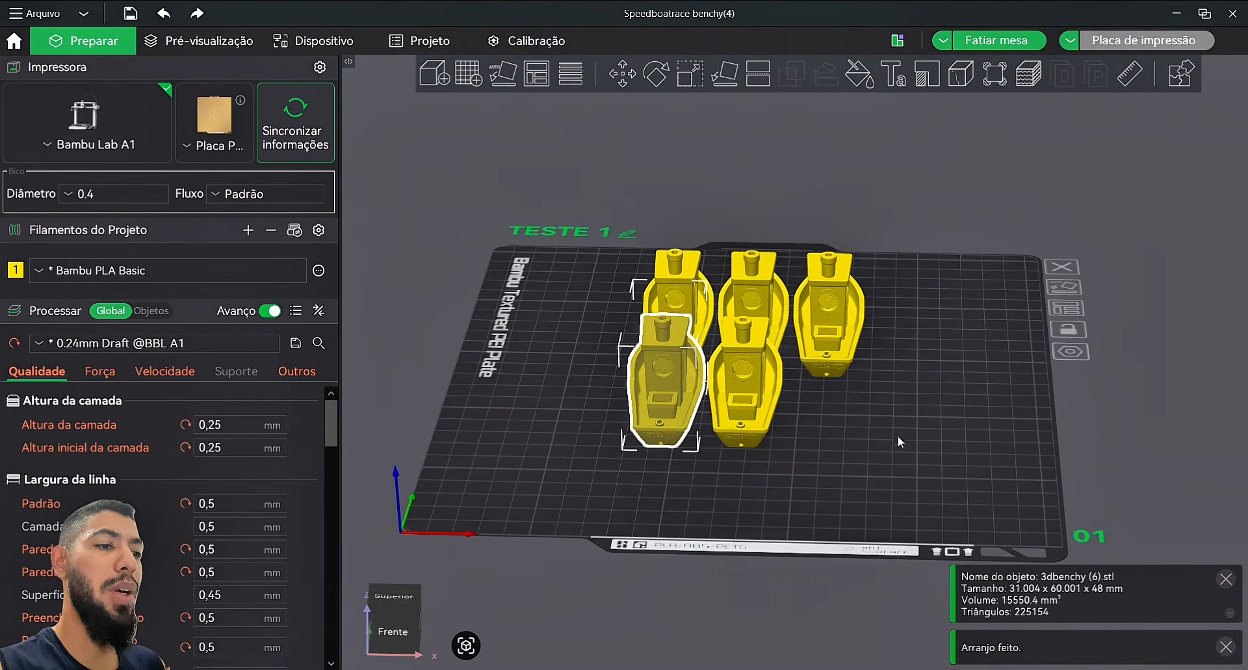
{"action": "mouse_move", "coordinate": [898, 435]}
{"action": "left_mouse_down"}
{"action": "mouse_move", "coordinate": [817, 446]}
{"action": "mouse_move", "coordinate": [1005, 460]}
{"action": "mouse_move", "coordinate": [893, 456]}
{"action": "left_mouse_up"}
{"action": "left_click", "coordinate": [895, 454]}
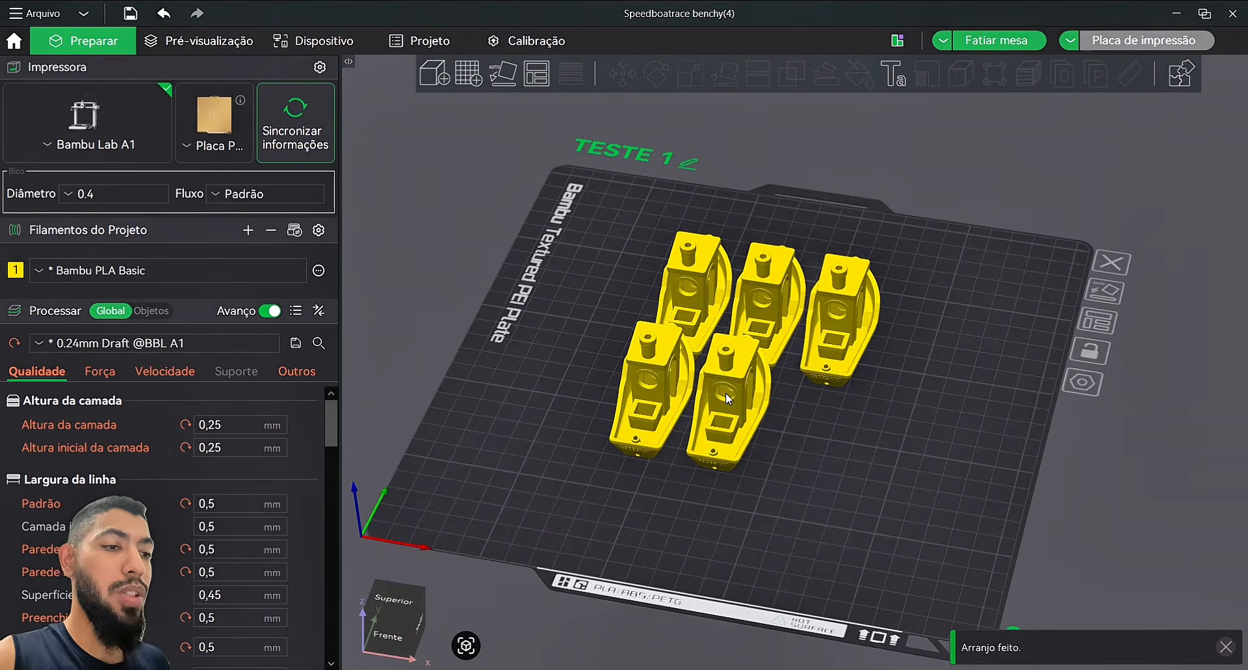
Step: Box-select all five Benchies, delete them, then undo the deletion
{"action": "left_click_drag", "start_coordinate": [605, 368], "coordinate": [835, 450], "text": "shift"}
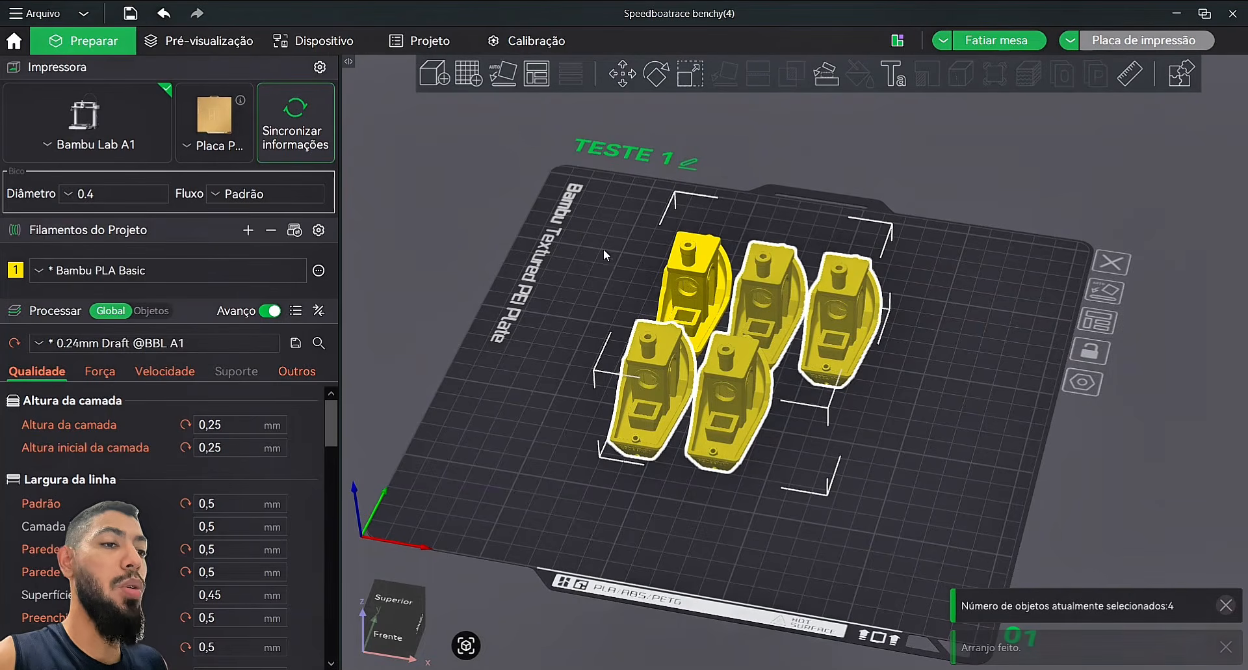
{"action": "left_click_drag", "start_coordinate": [603, 249], "coordinate": [969, 463], "text": "shift"}
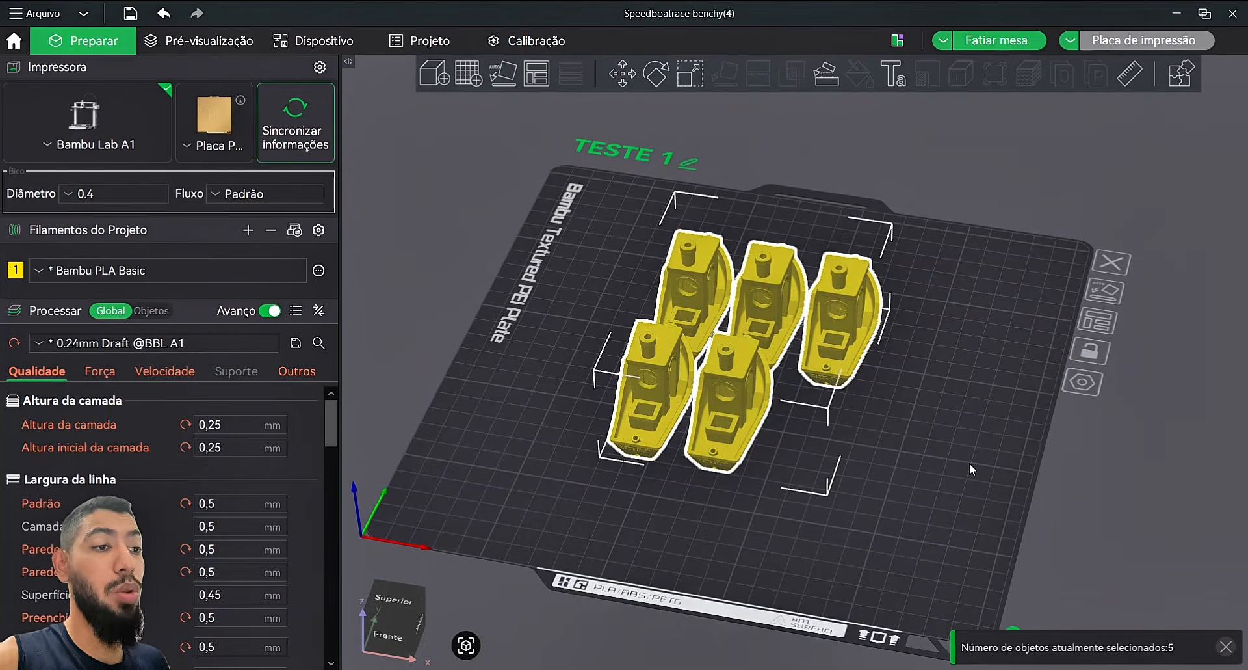
{"action": "right_click", "coordinate": [827, 337]}
{"action": "left_click", "coordinate": [880, 393]}
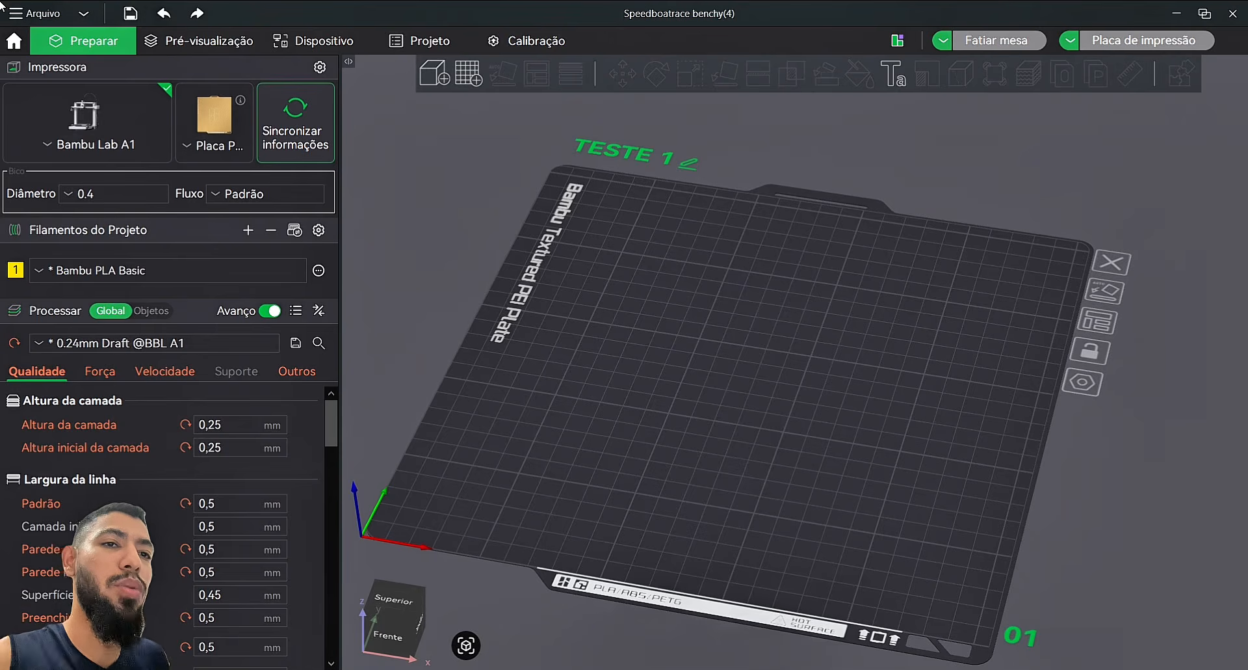
{"action": "left_click", "coordinate": [165, 14]}
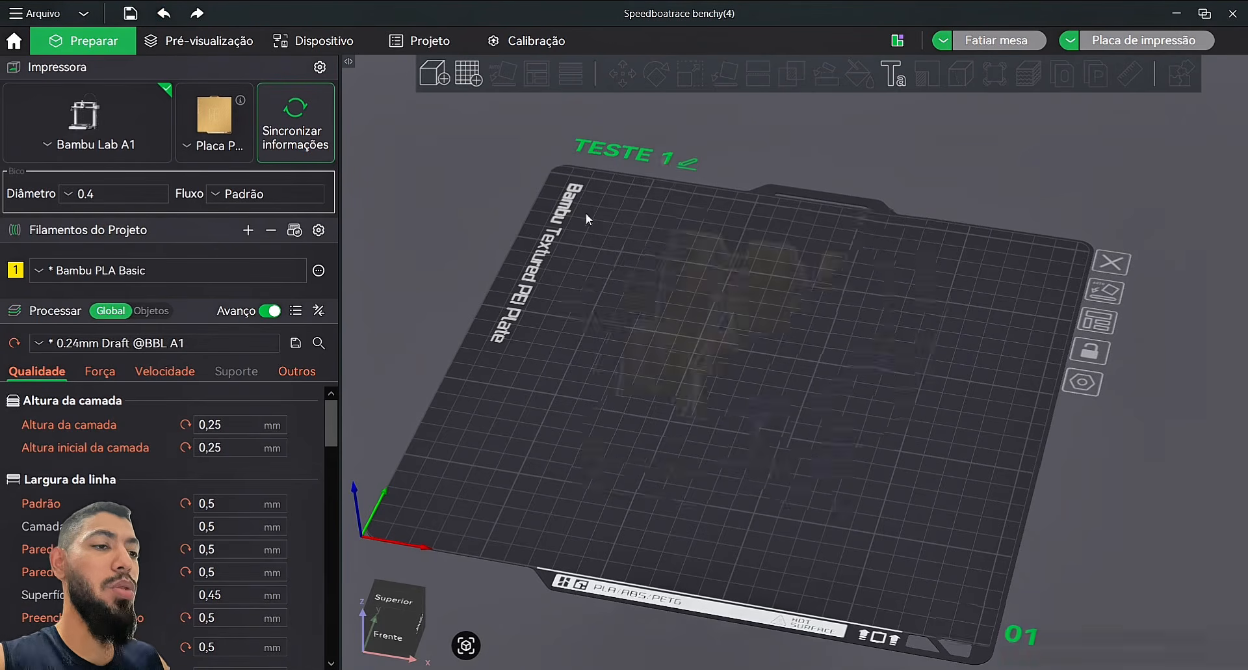
Step: Delete four Benchies with Excluir and drag the remaining one toward the plate centre
{"action": "left_click", "coordinate": [950, 412]}
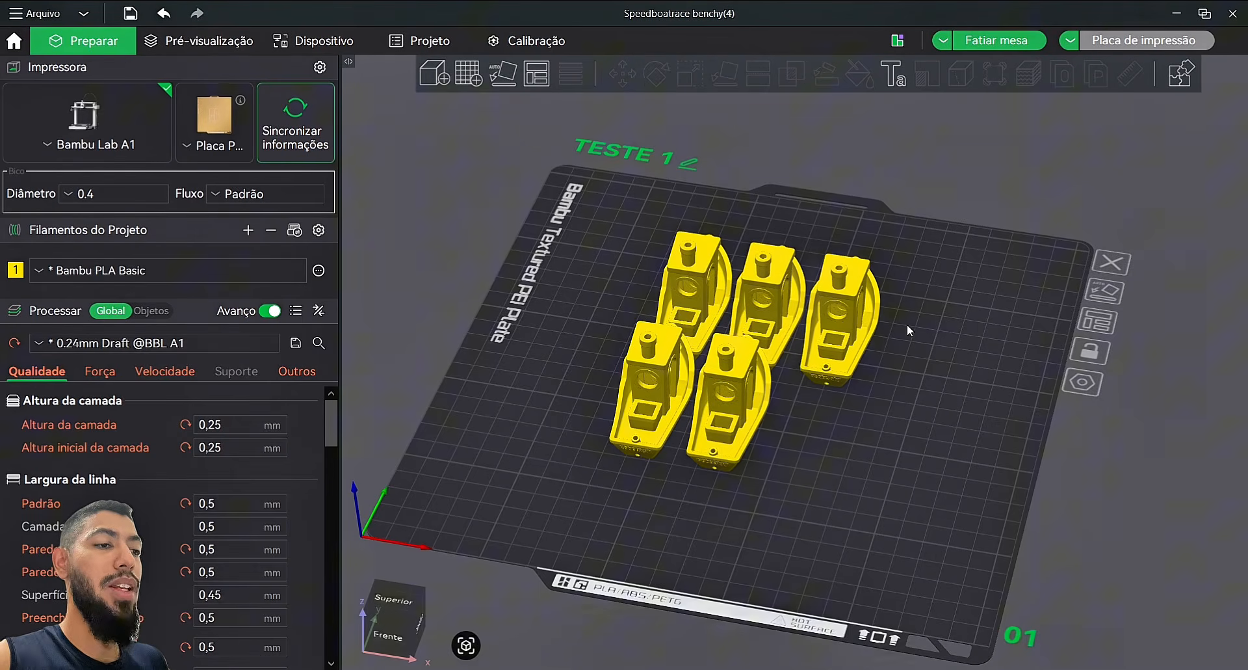
{"action": "left_click", "coordinate": [849, 325]}
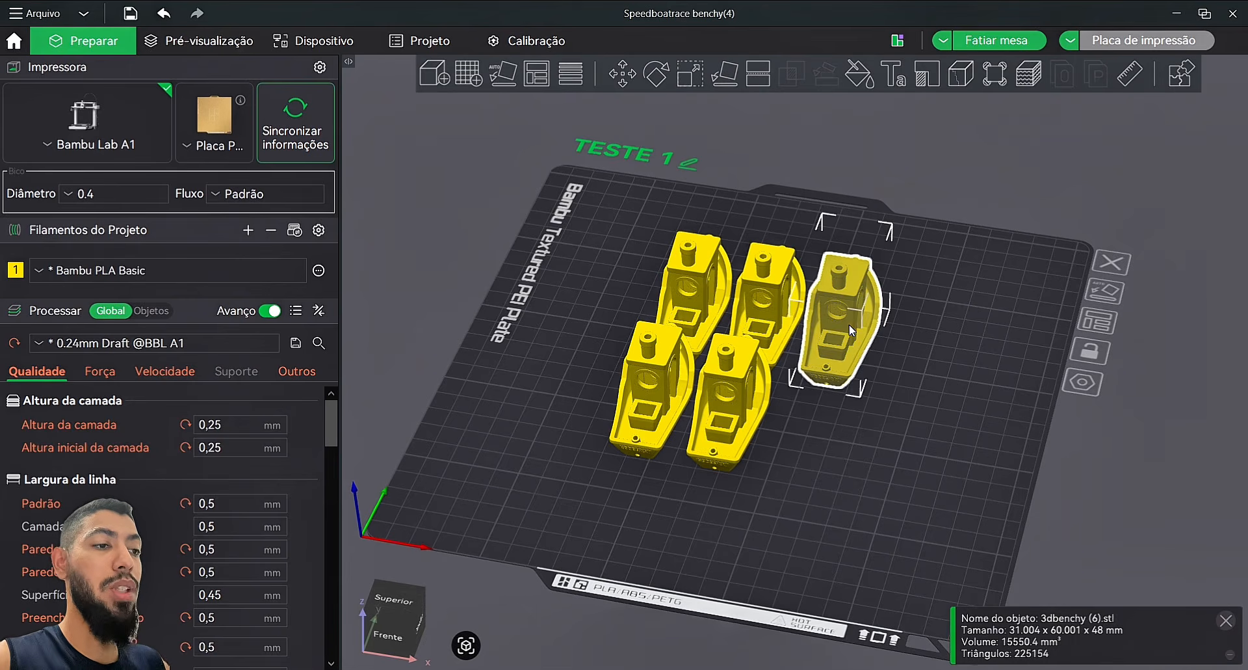
{"action": "left_click", "coordinate": [771, 298], "text": "ctrl"}
{"action": "left_click", "coordinate": [717, 376], "text": "ctrl"}
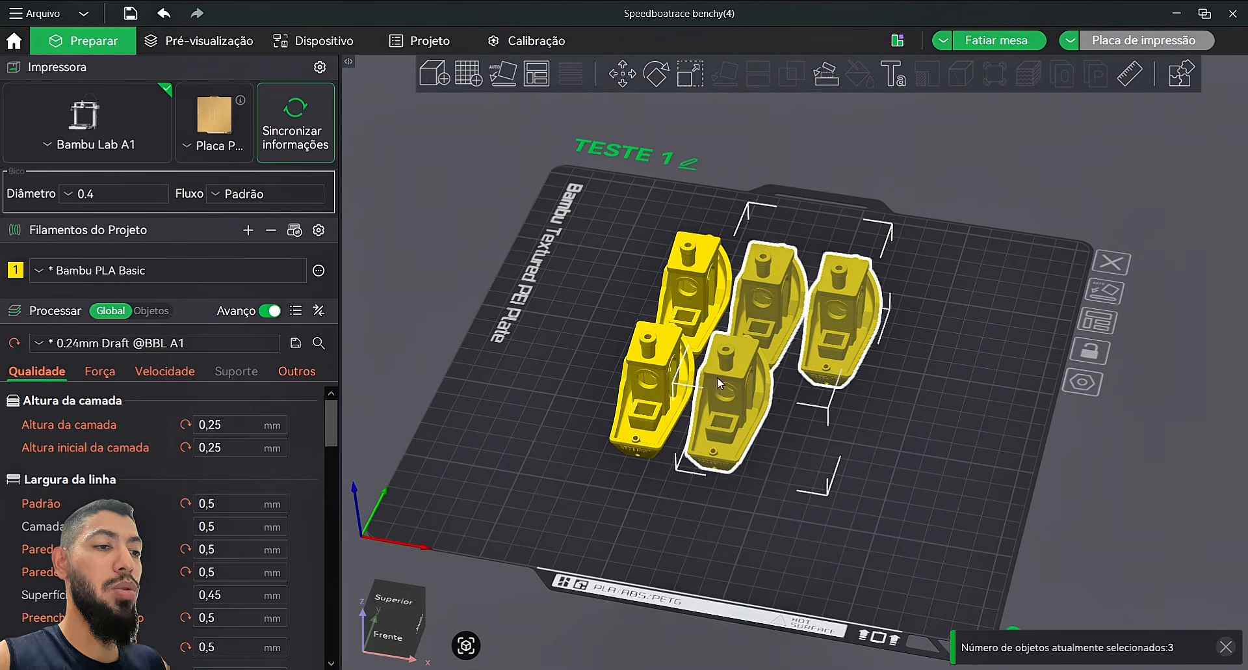
{"action": "left_click", "coordinate": [661, 368], "text": "ctrl"}
{"action": "right_click", "coordinate": [661, 368]}
{"action": "left_click", "coordinate": [732, 425]}
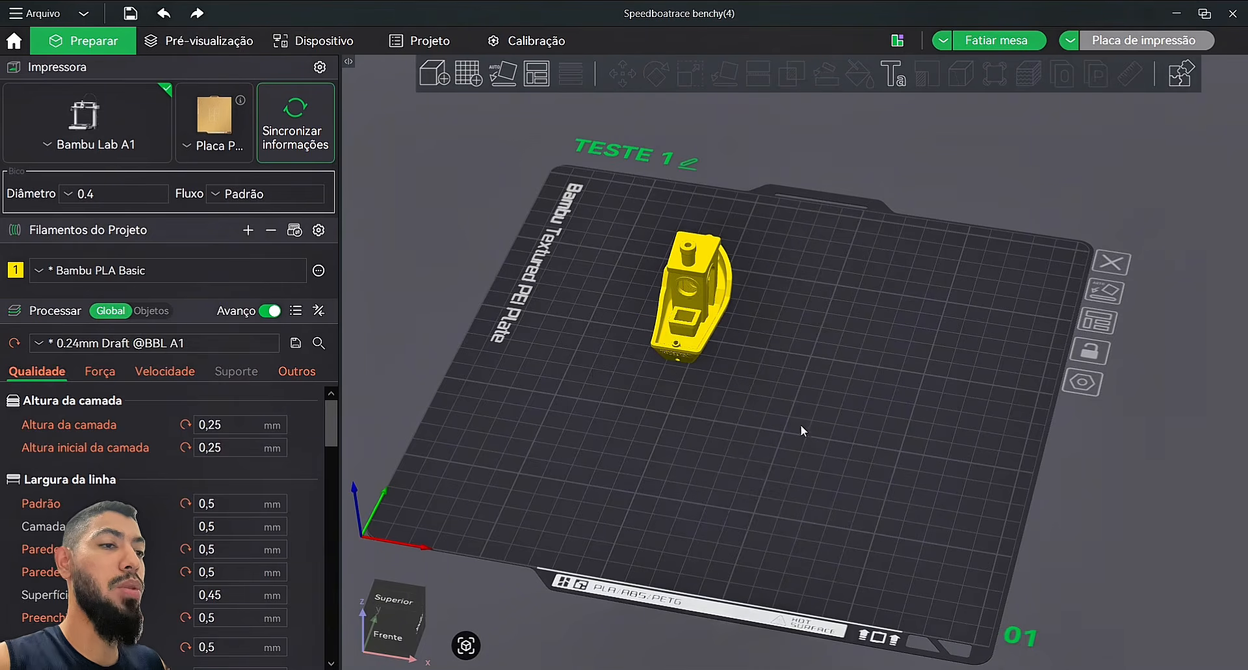
{"action": "left_click_drag", "start_coordinate": [732, 291], "coordinate": [790, 349]}
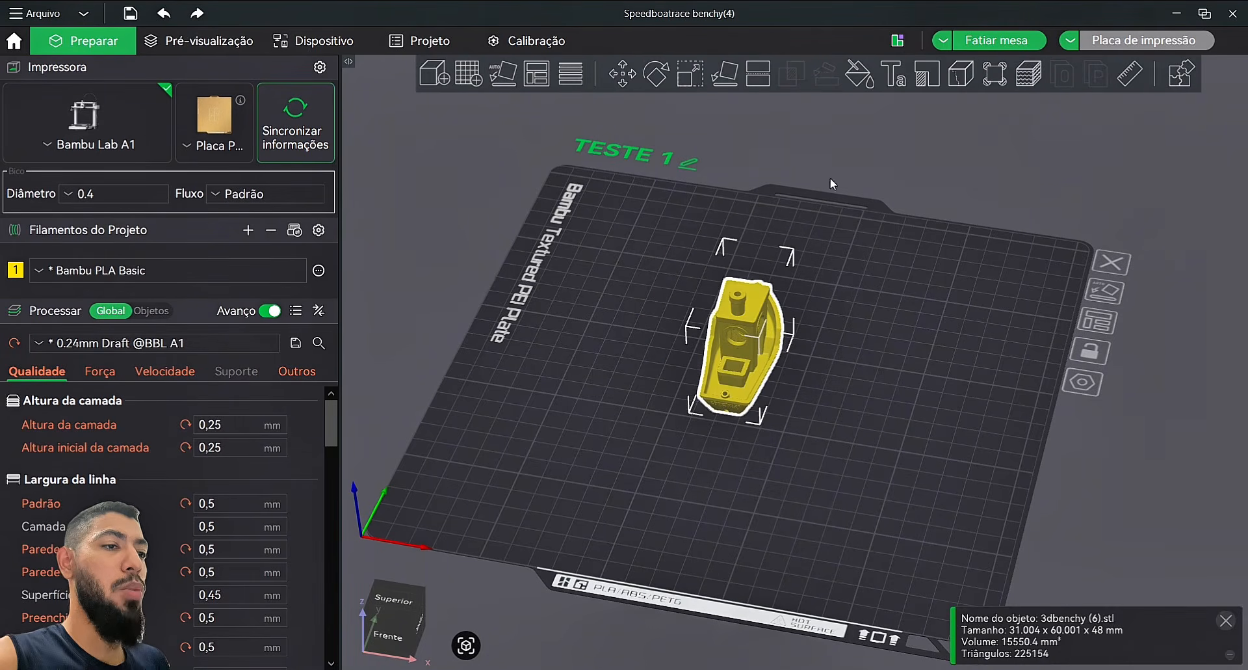
{"action": "left_click_drag", "start_coordinate": [909, 326], "coordinate": [926, 319]}
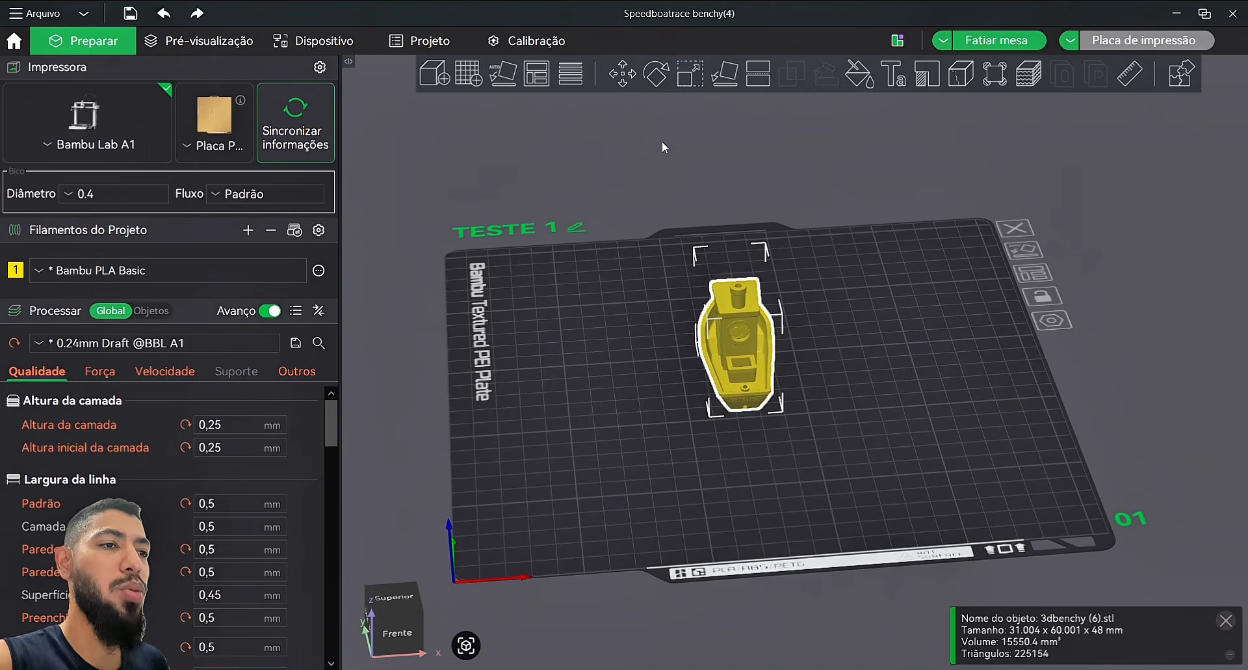
Step: Drag the Benchy along the X and Y arrows to X 149,86, Y 121,85
{"action": "left_click", "coordinate": [626, 80]}
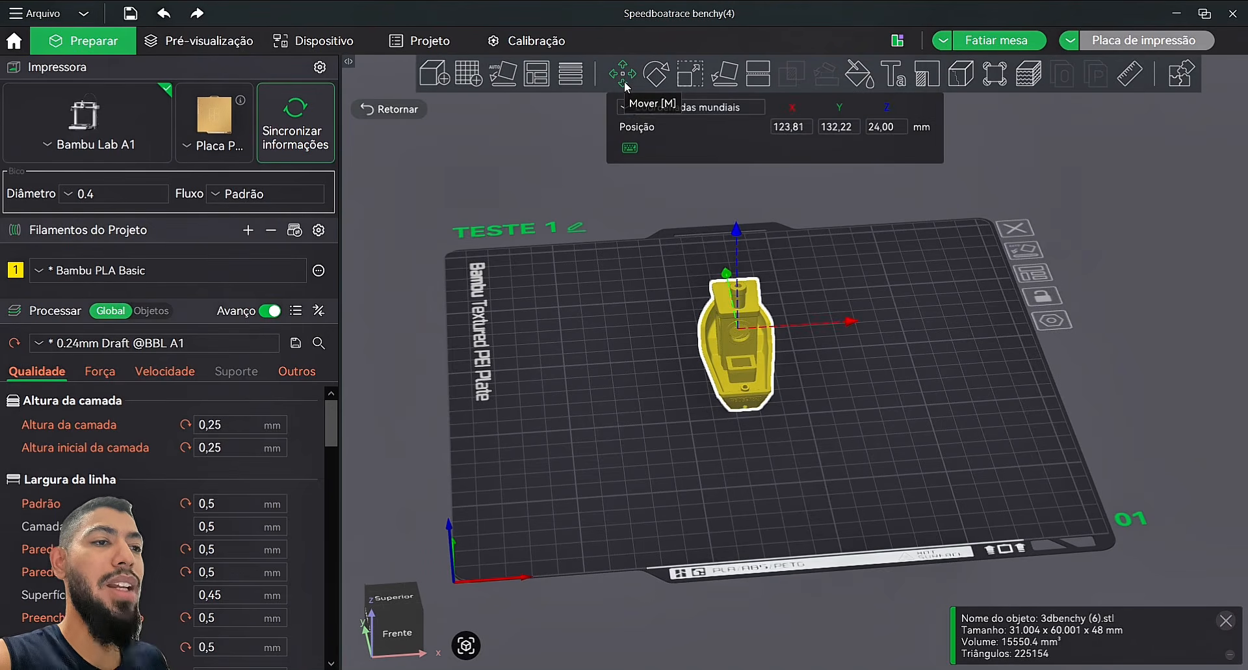
{"action": "left_click_drag", "start_coordinate": [861, 322], "coordinate": [1028, 328]}
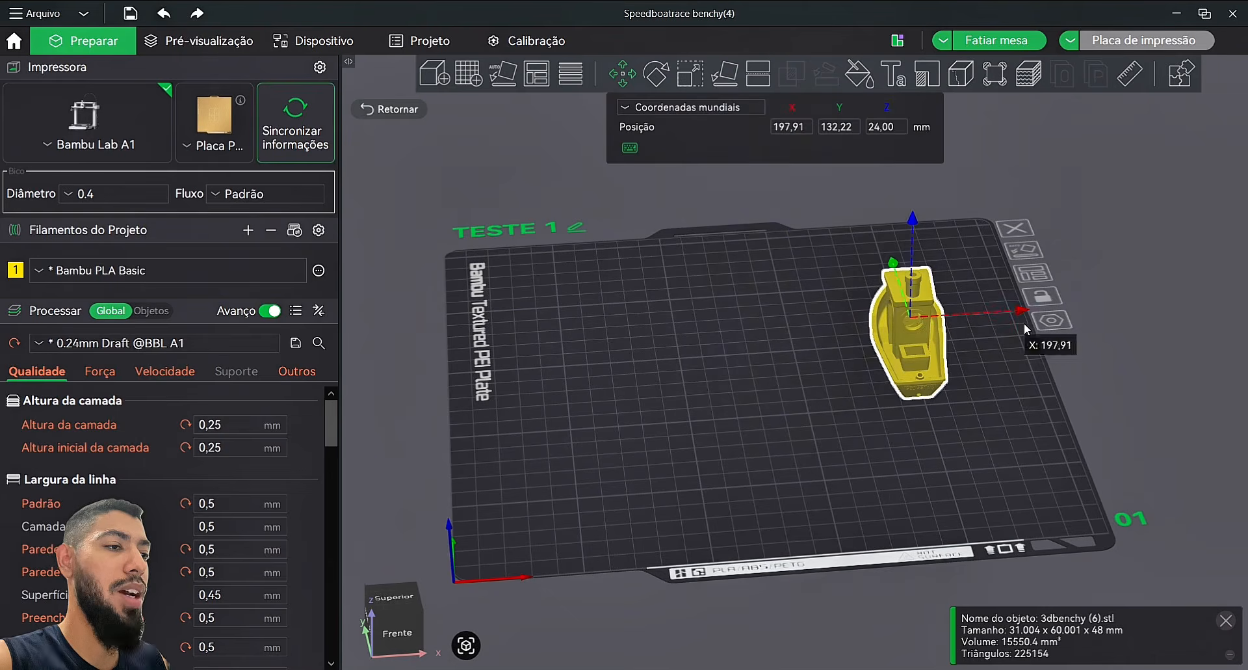
{"action": "left_click_drag", "start_coordinate": [893, 270], "coordinate": [877, 248]}
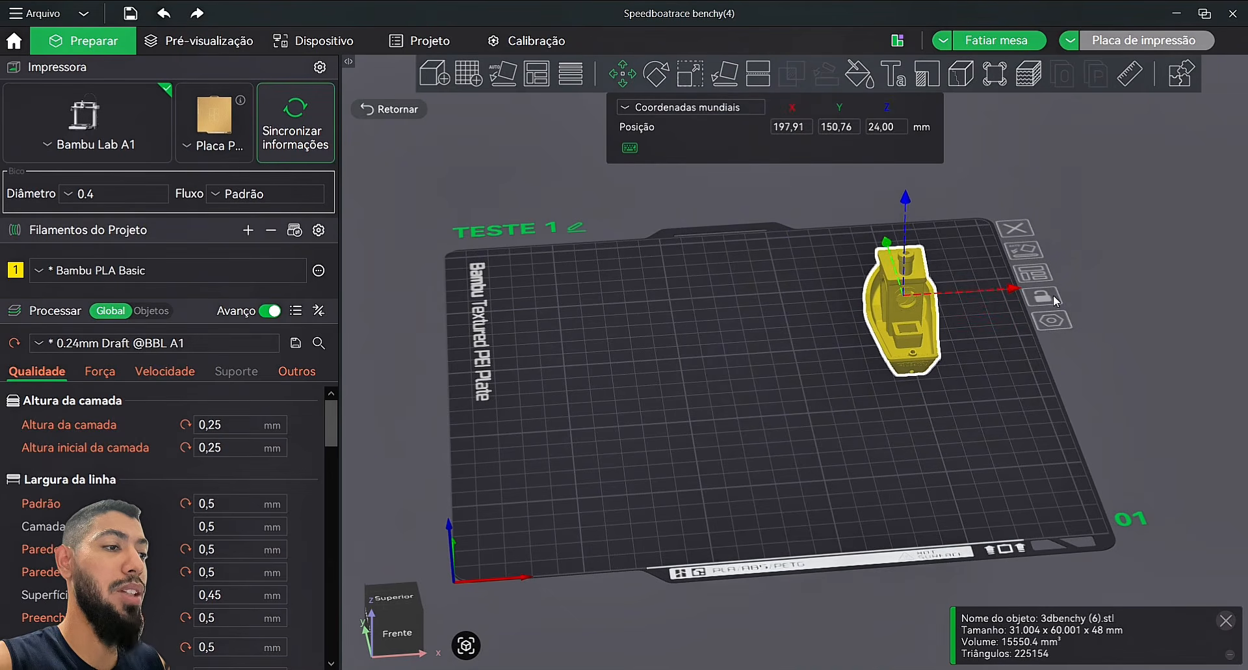
{"action": "left_click_drag", "start_coordinate": [944, 307], "coordinate": [910, 329]}
{"action": "left_click_drag", "start_coordinate": [785, 267], "coordinate": [796, 303]}
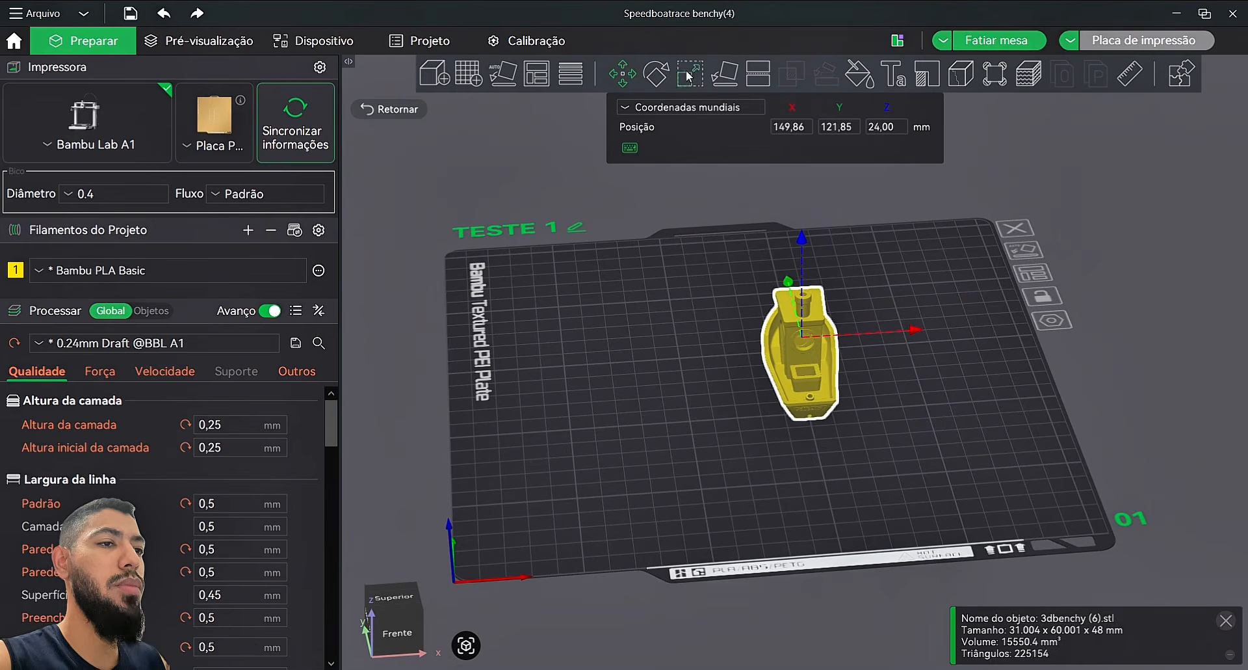
Step: Rotate the Benchy around the Z, Y and X axes with the Rotate tool
{"action": "left_click", "coordinate": [624, 75]}
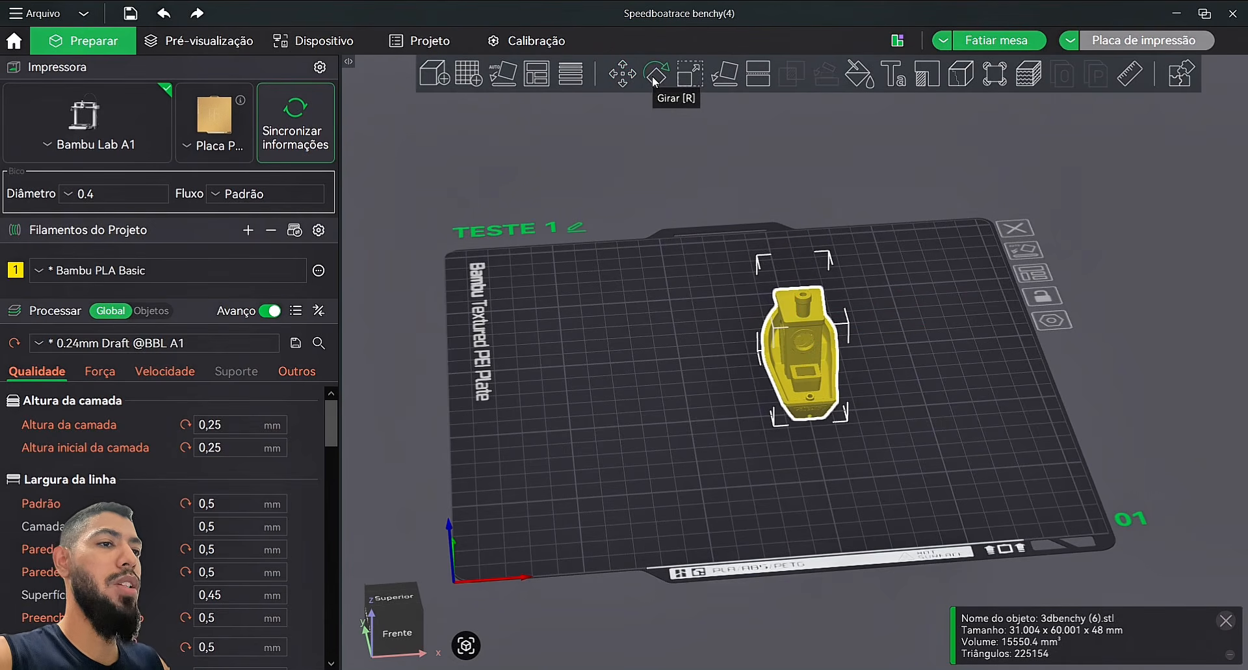
{"action": "left_click", "coordinate": [656, 75]}
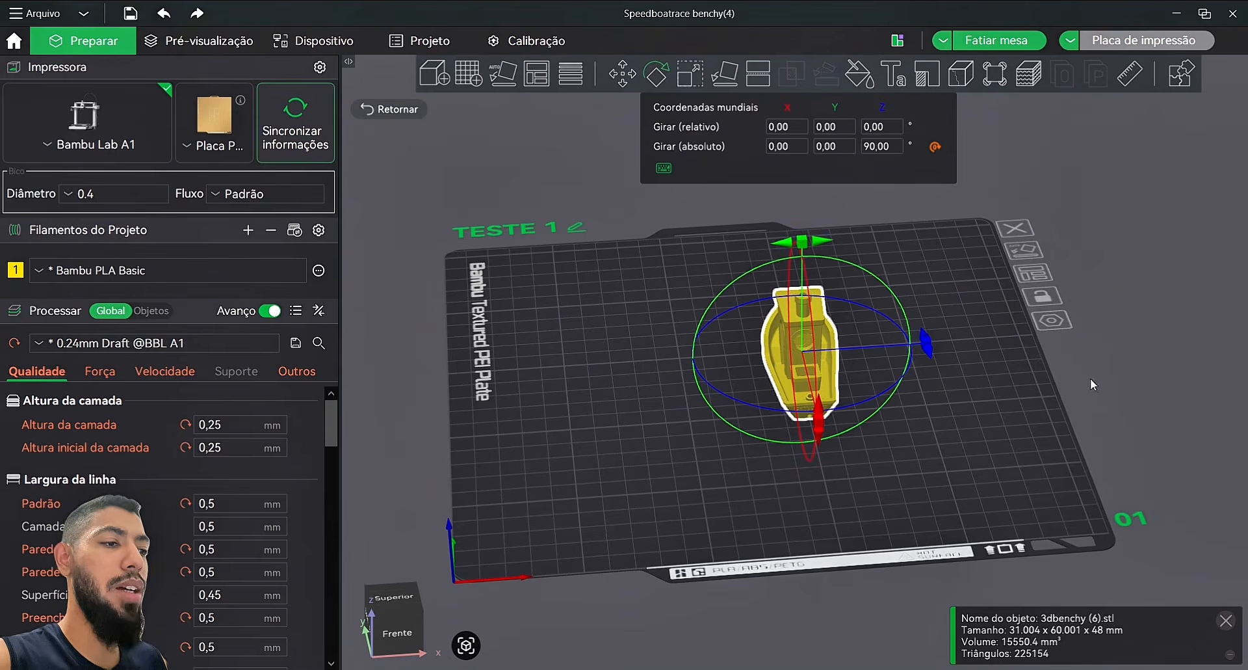
{"action": "left_click_drag", "start_coordinate": [933, 349], "coordinate": [878, 339]}
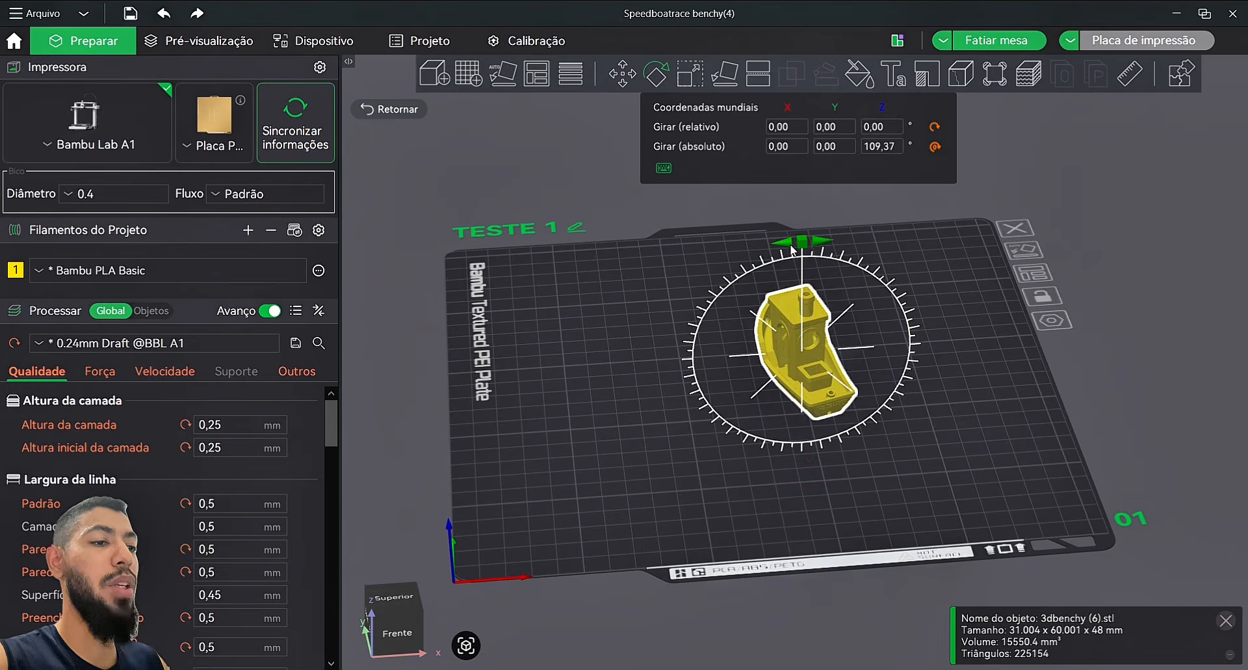
{"action": "left_click_drag", "start_coordinate": [794, 251], "coordinate": [957, 259]}
{"action": "left_click_drag", "start_coordinate": [816, 426], "coordinate": [861, 473]}
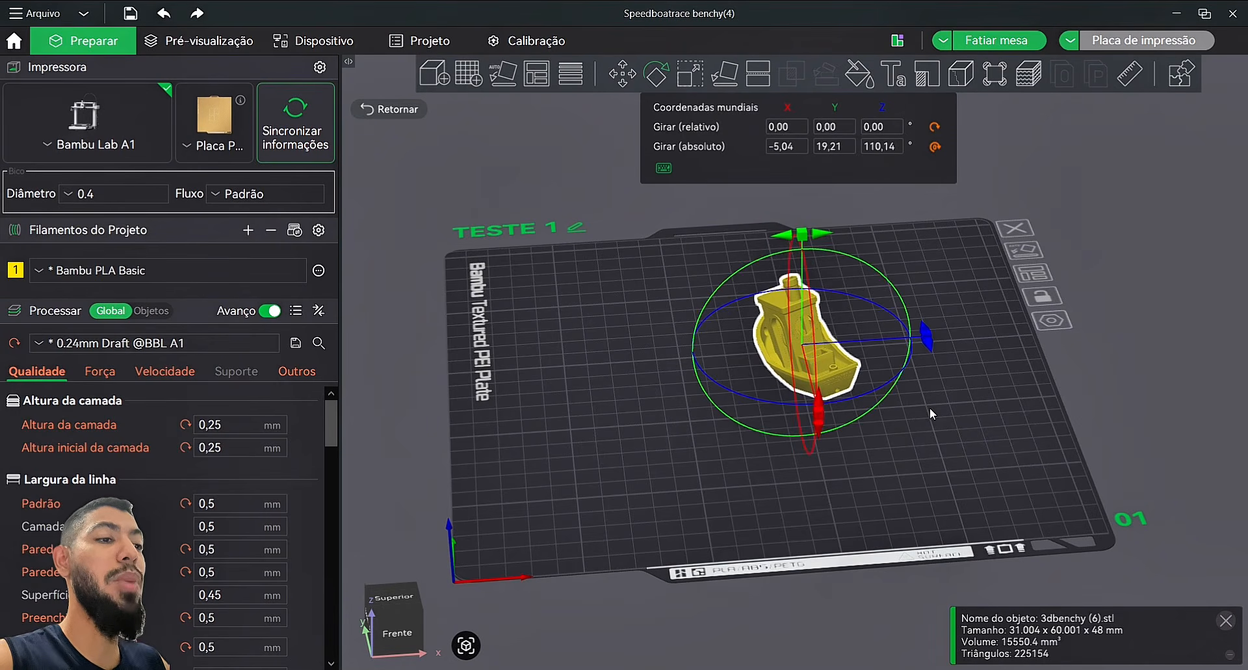
{"action": "left_click_drag", "start_coordinate": [930, 407], "coordinate": [788, 308]}
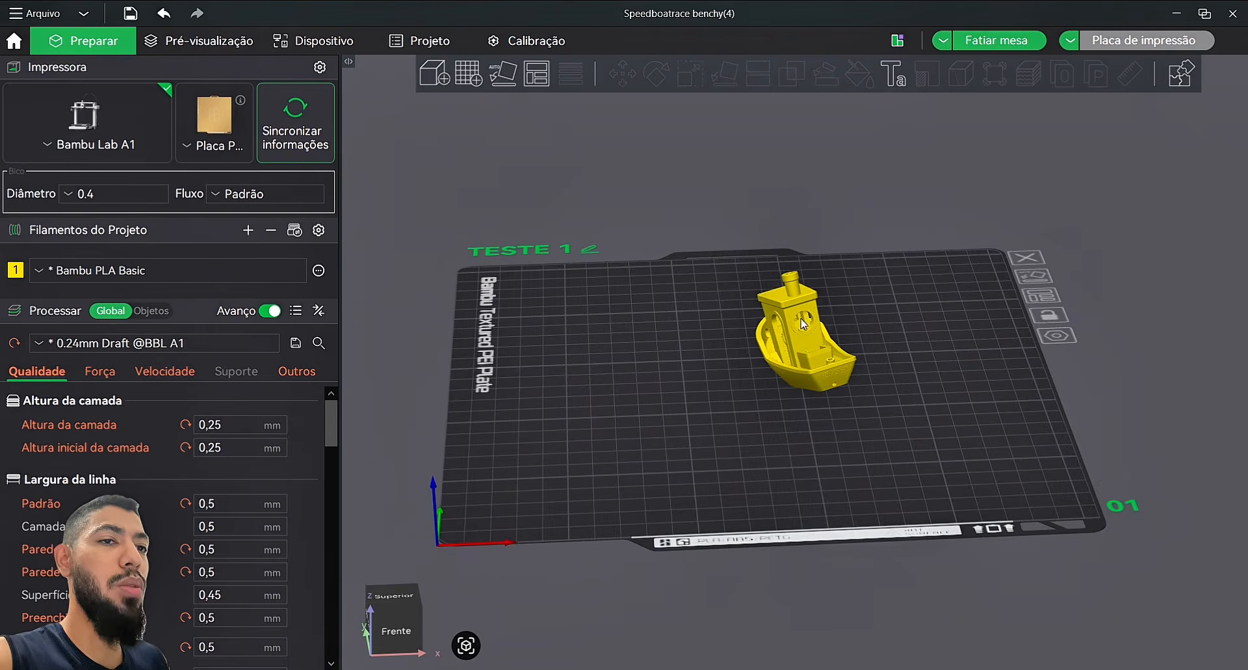
Step: Undo the rotations, returning the Benchy to its original 90° Z orientation at Y 150,76
{"action": "left_click", "coordinate": [163, 19]}
{"action": "left_click", "coordinate": [163, 18]}
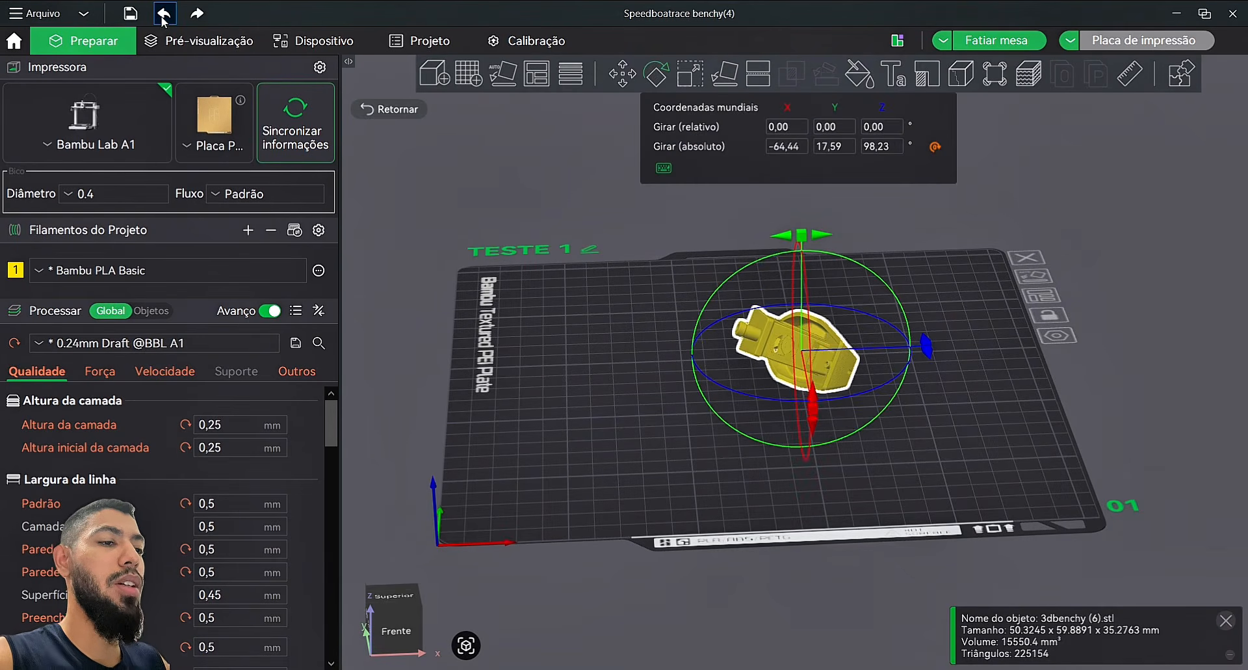
{"action": "left_click", "coordinate": [163, 18]}
{"action": "left_click", "coordinate": [163, 18]}
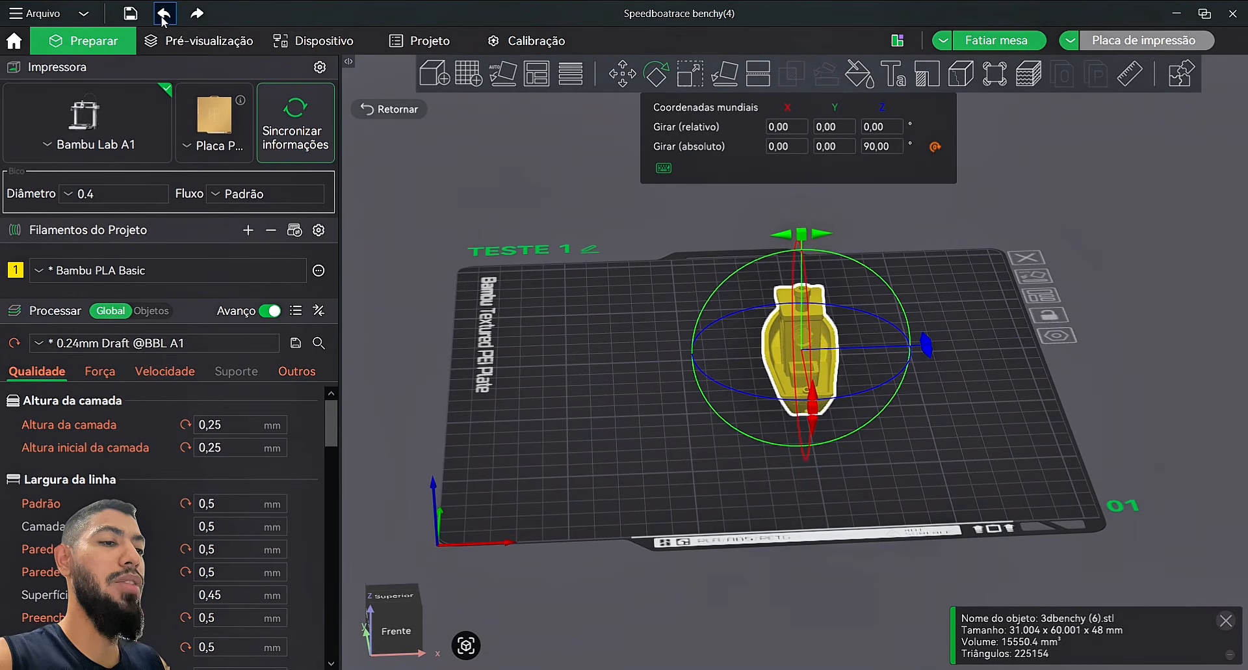
{"action": "left_click", "coordinate": [164, 18]}
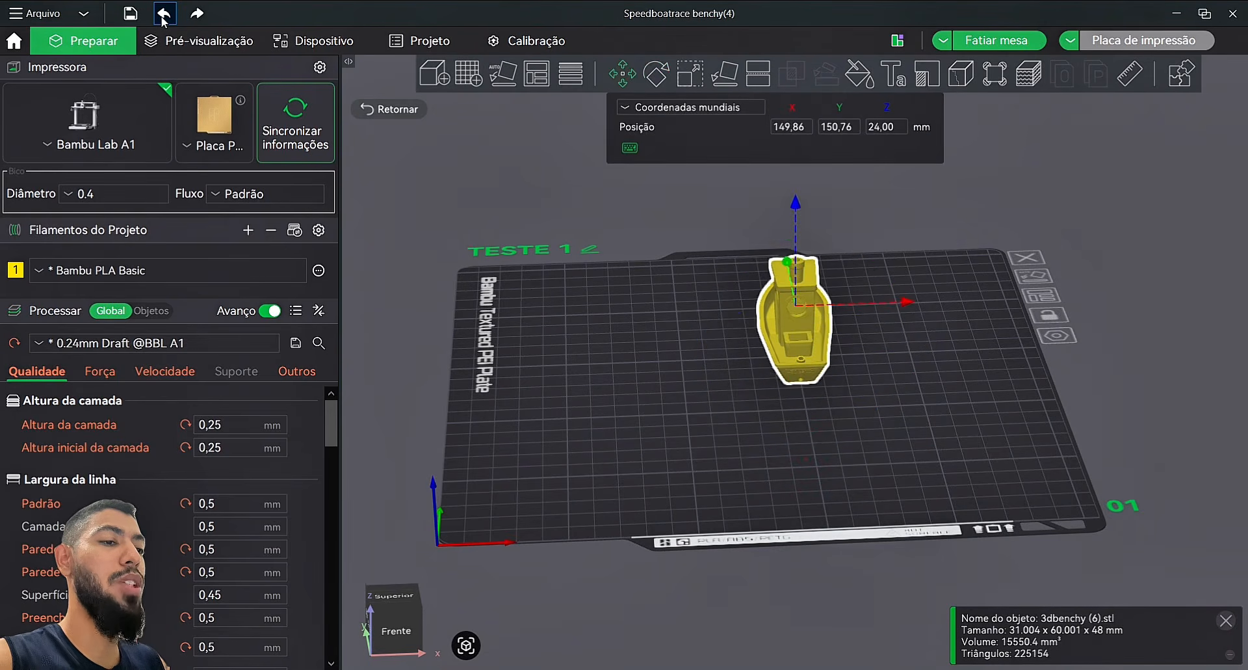
{"action": "left_click", "coordinate": [950, 411]}
Step: In front view, stretch the Benchy along X to 514,46%, then undo it
{"action": "key", "text": "3"}
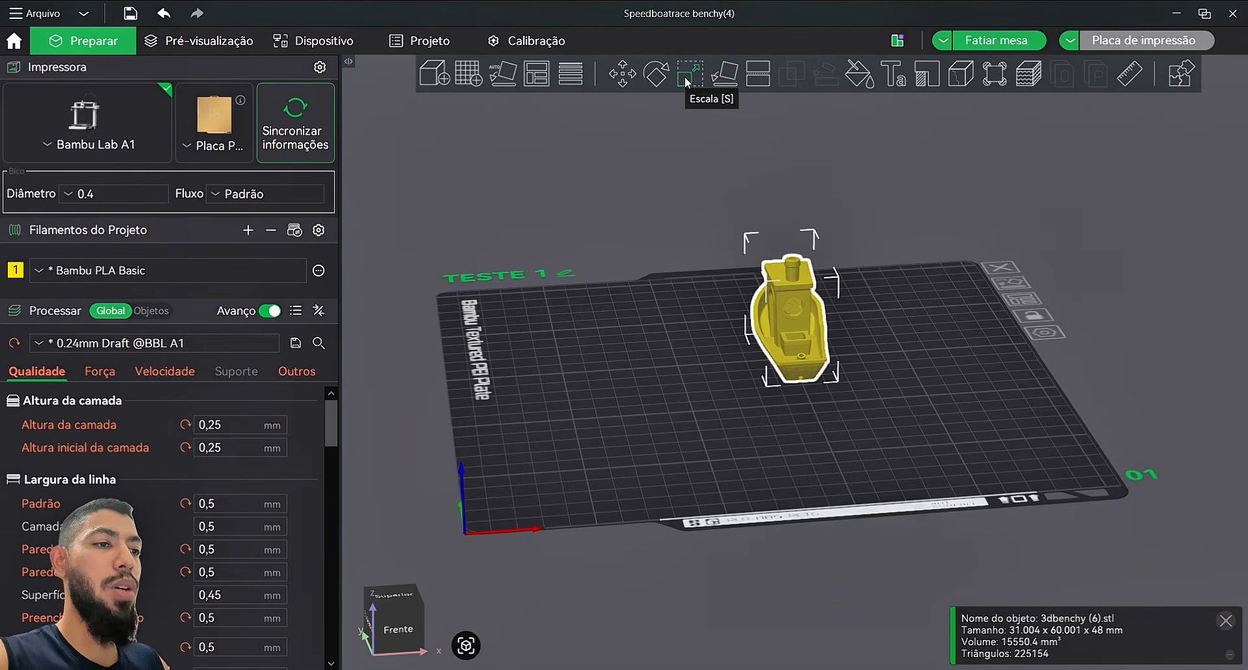
{"action": "left_click", "coordinate": [686, 78]}
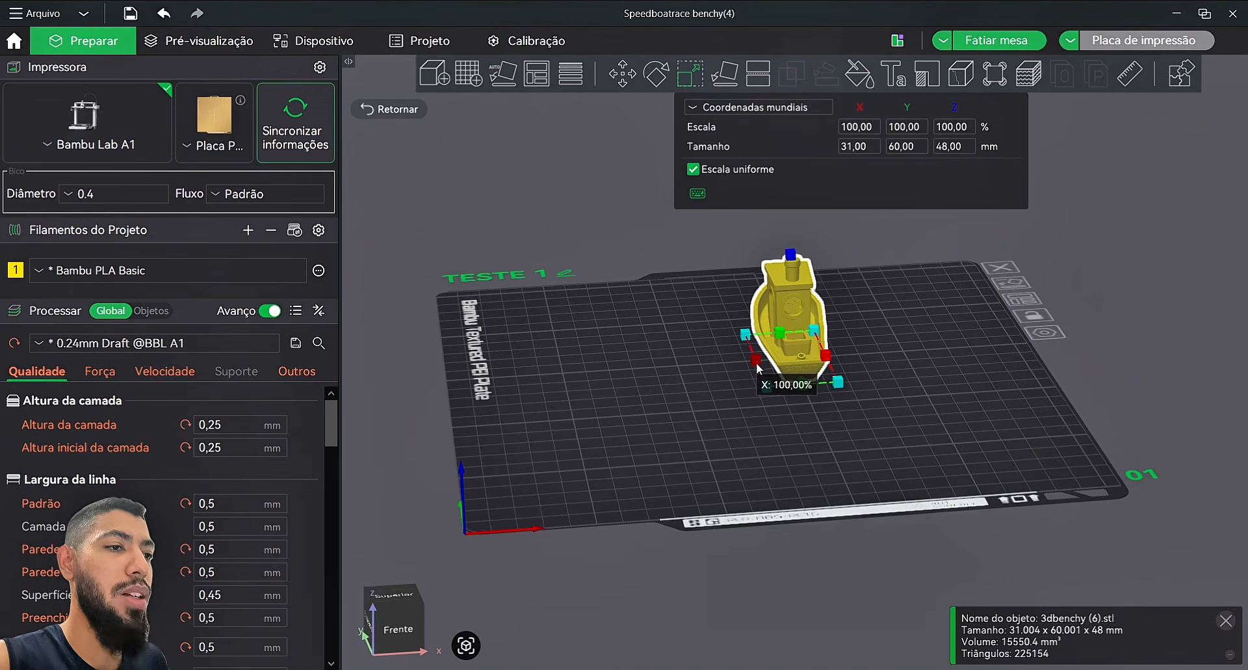
{"action": "left_click_drag", "start_coordinate": [757, 369], "coordinate": [649, 371]}
{"action": "left_click_drag", "start_coordinate": [640, 371], "coordinate": [611, 372]}
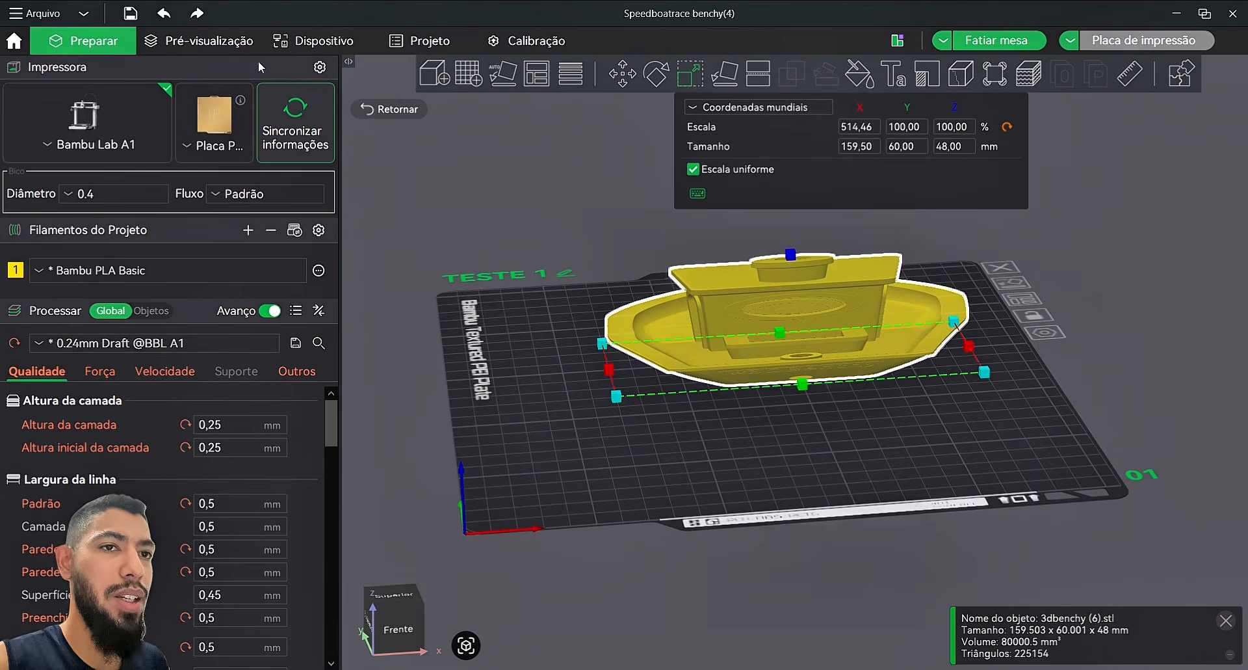
{"action": "left_click", "coordinate": [166, 14]}
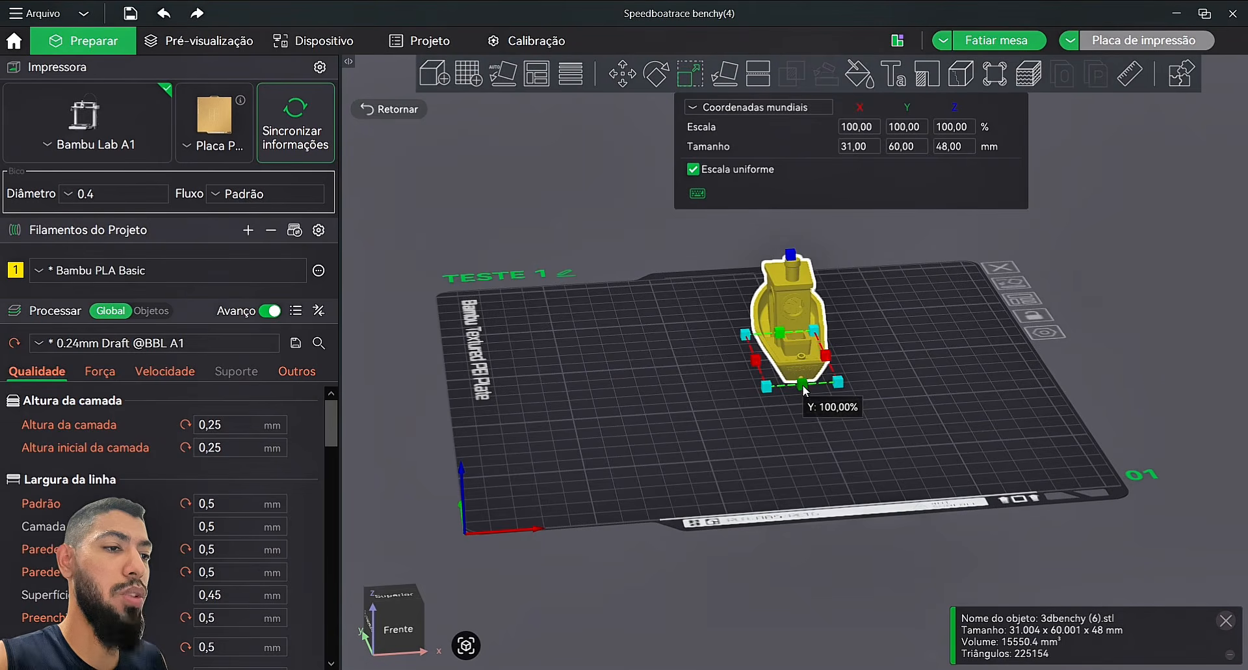
Step: Stretch the Benchy longer, wider and taller, then undo back to 31 × 60 × 48 mm
{"action": "left_click_drag", "start_coordinate": [805, 390], "coordinate": [931, 582]}
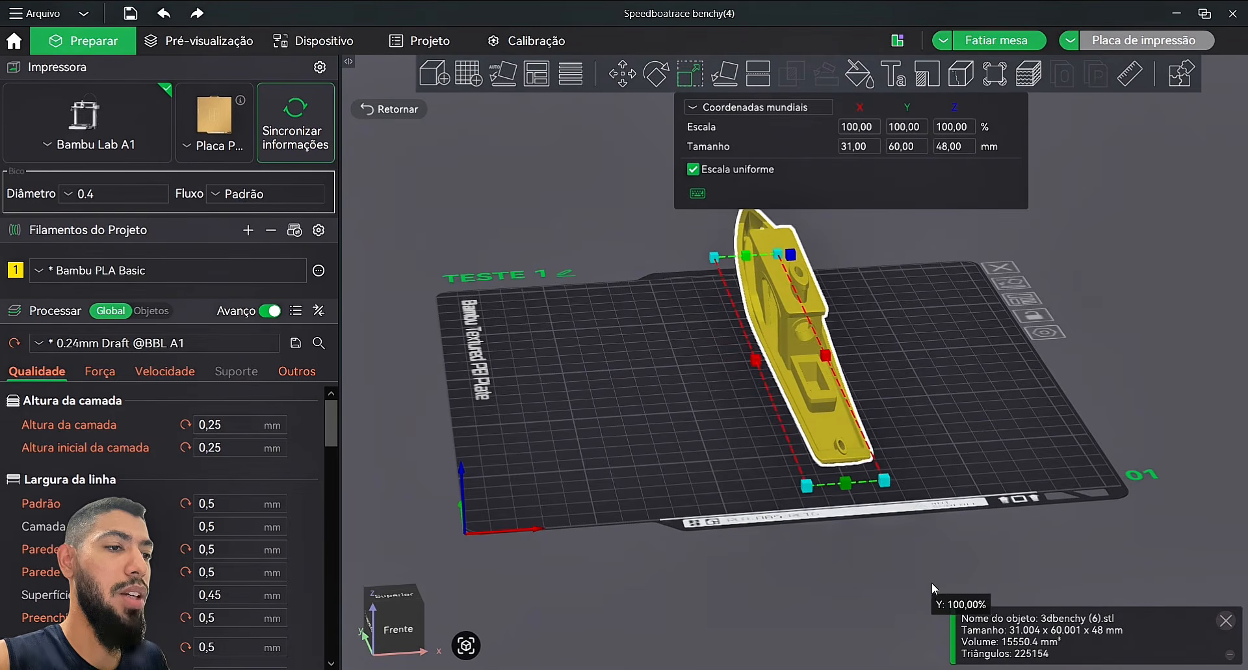
{"action": "left_click_drag", "start_coordinate": [820, 354], "coordinate": [887, 284]}
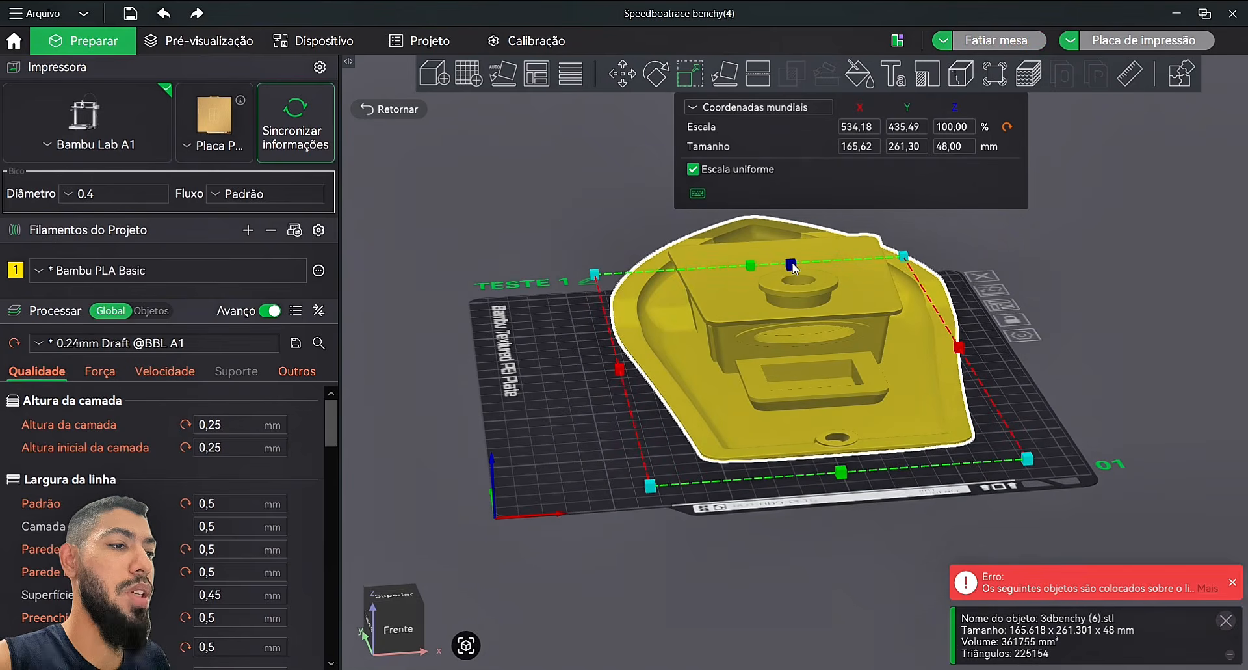
{"action": "mouse_move", "coordinate": [791, 265]}
{"action": "left_mouse_down"}
{"action": "mouse_move", "coordinate": [809, 286]}
{"action": "mouse_move", "coordinate": [814, 270]}
{"action": "left_mouse_up"}
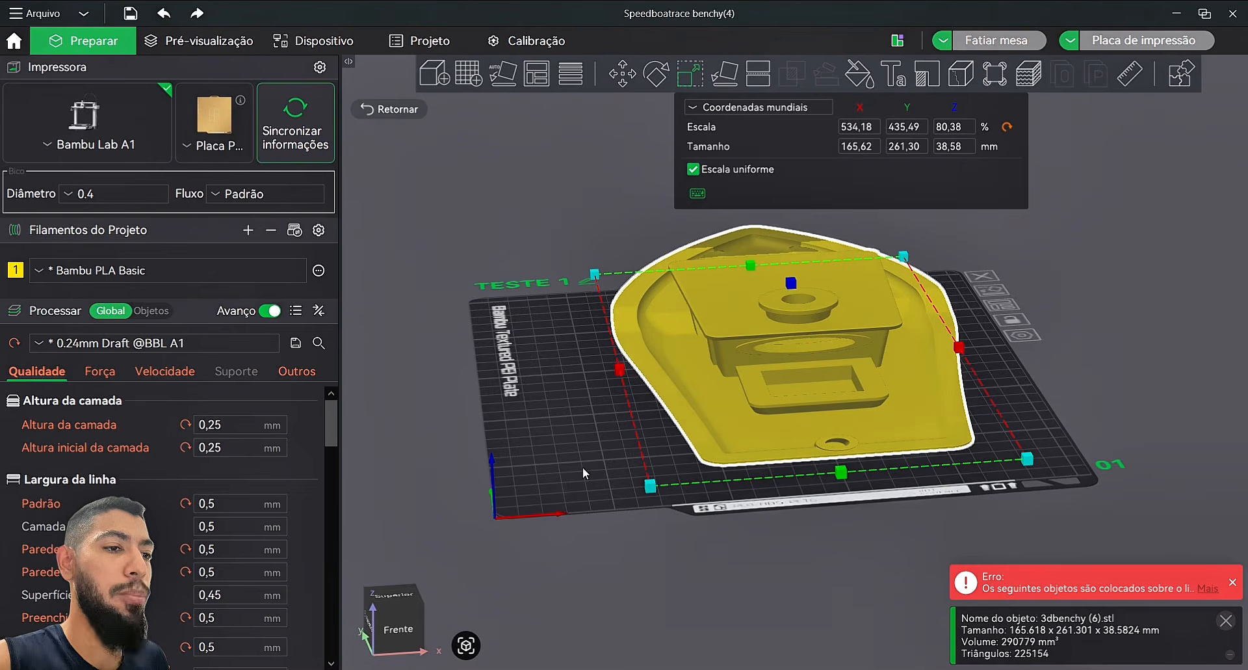
{"action": "left_click_drag", "start_coordinate": [582, 467], "coordinate": [498, 424]}
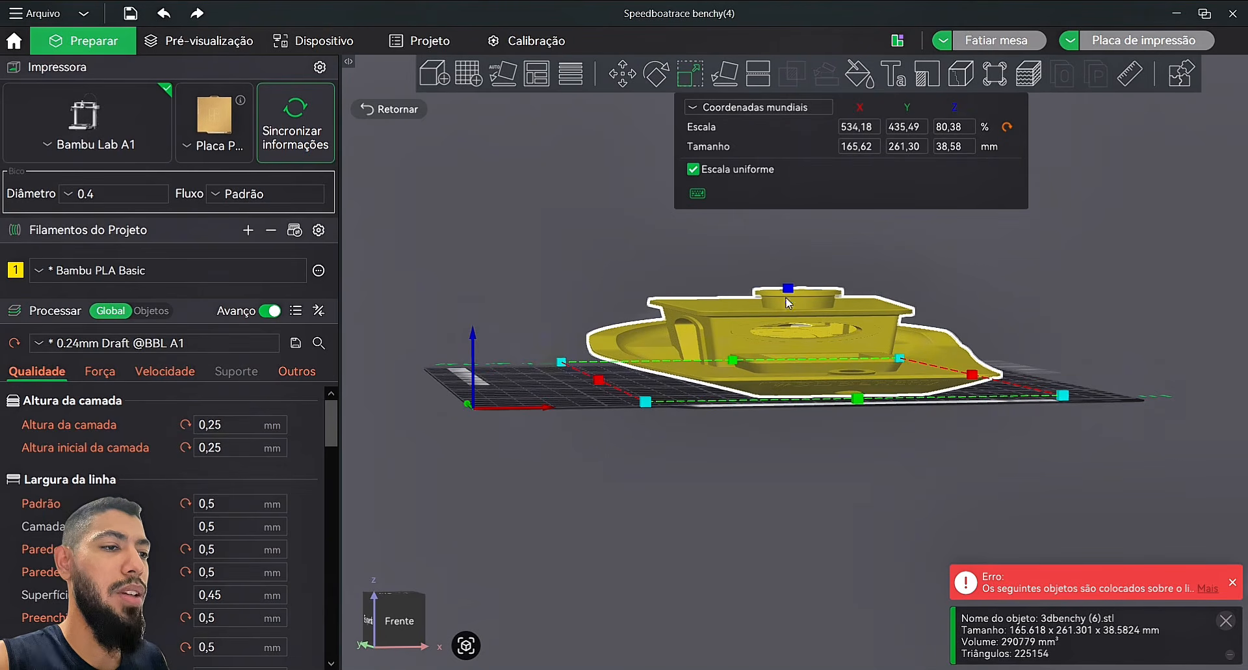
{"action": "left_click_drag", "start_coordinate": [789, 288], "coordinate": [788, 235]}
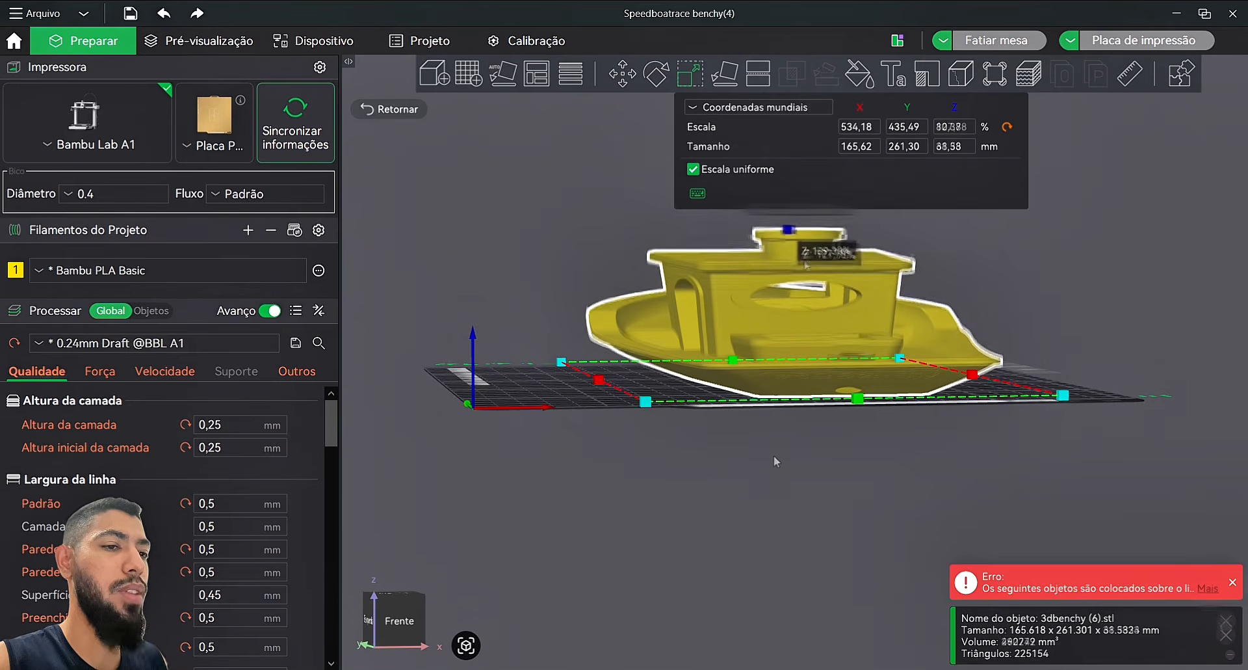
{"action": "left_click_drag", "start_coordinate": [755, 467], "coordinate": [715, 220]}
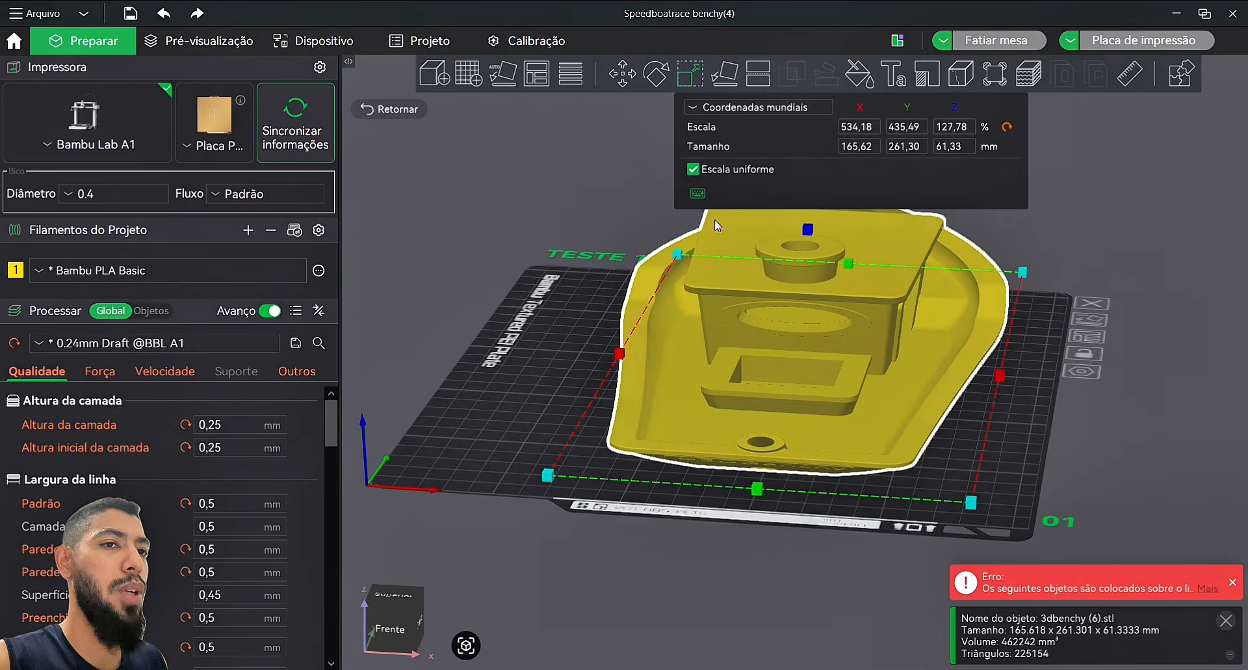
{"action": "left_click", "coordinate": [164, 13]}
{"action": "left_click", "coordinate": [165, 13]}
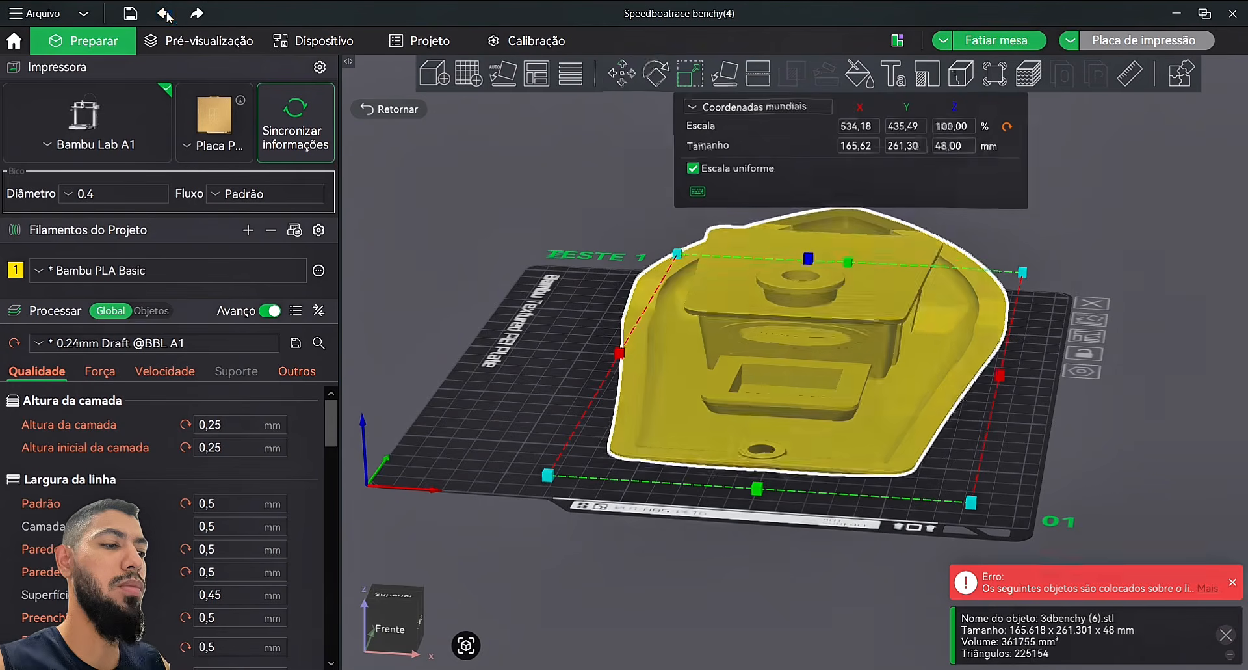
{"action": "left_click", "coordinate": [165, 13]}
{"action": "left_click_drag", "start_coordinate": [682, 340], "coordinate": [707, 356]}
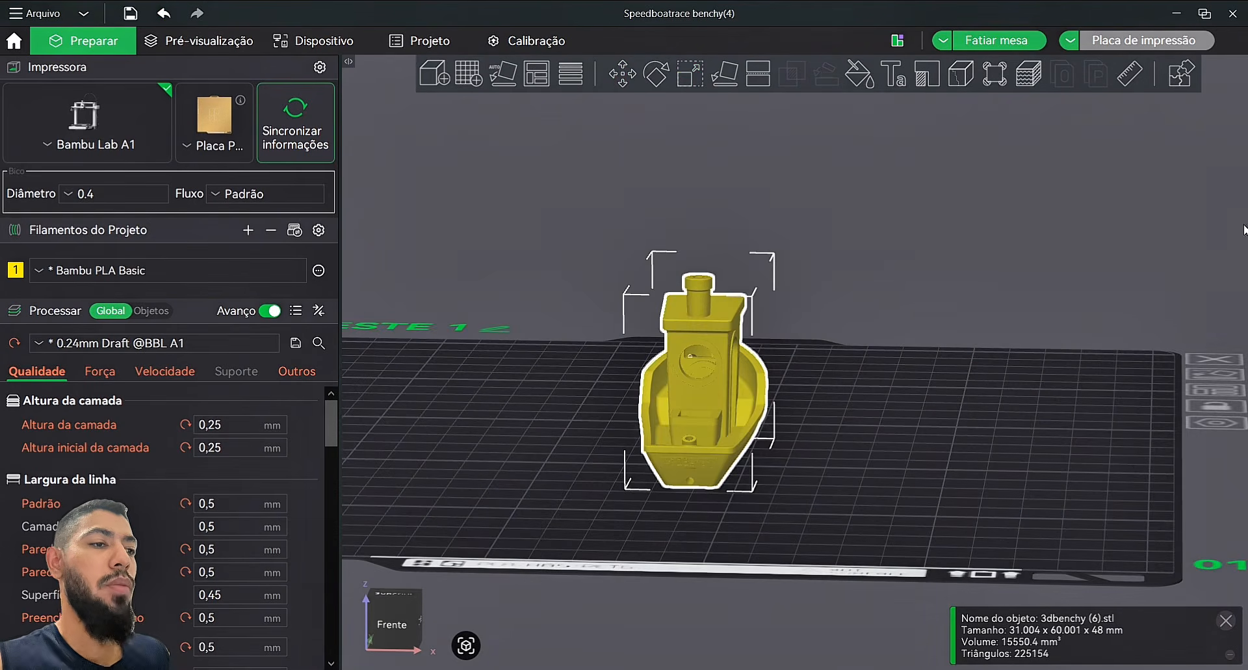
Step: Apply a uniform 120% Z scale to the Benchy, undo it, then drag-enlarge it from a corner
{"action": "left_click", "coordinate": [778, 437]}
{"action": "left_click", "coordinate": [729, 397]}
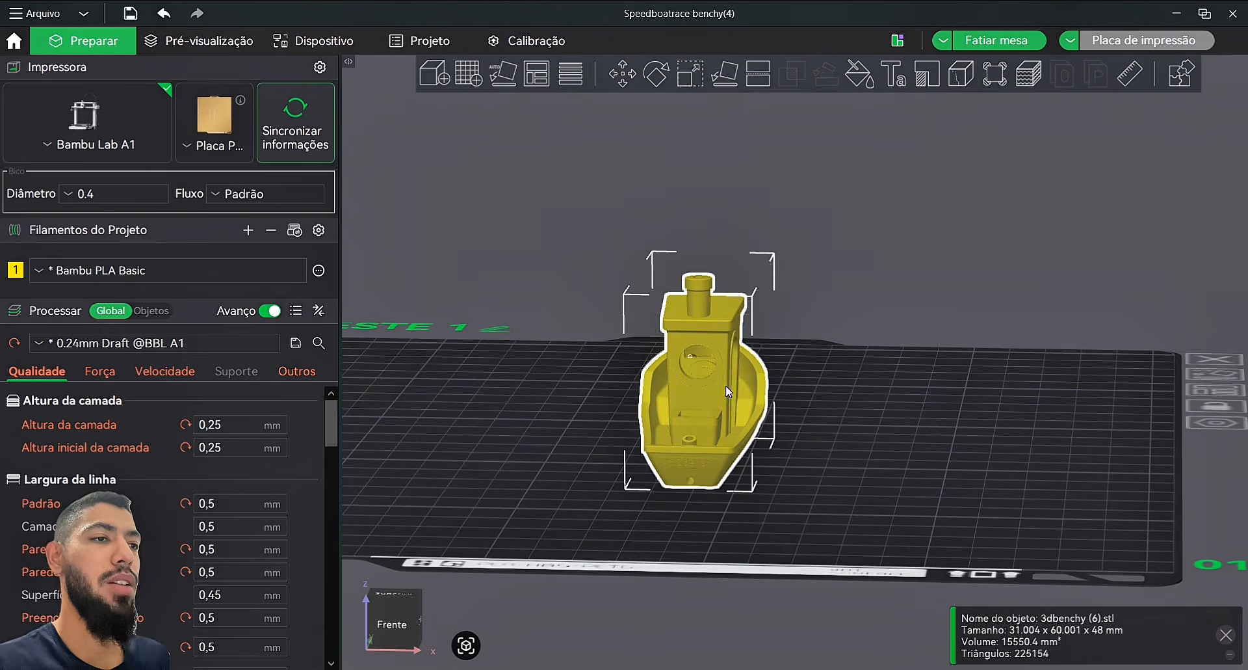
{"action": "left_click", "coordinate": [688, 84]}
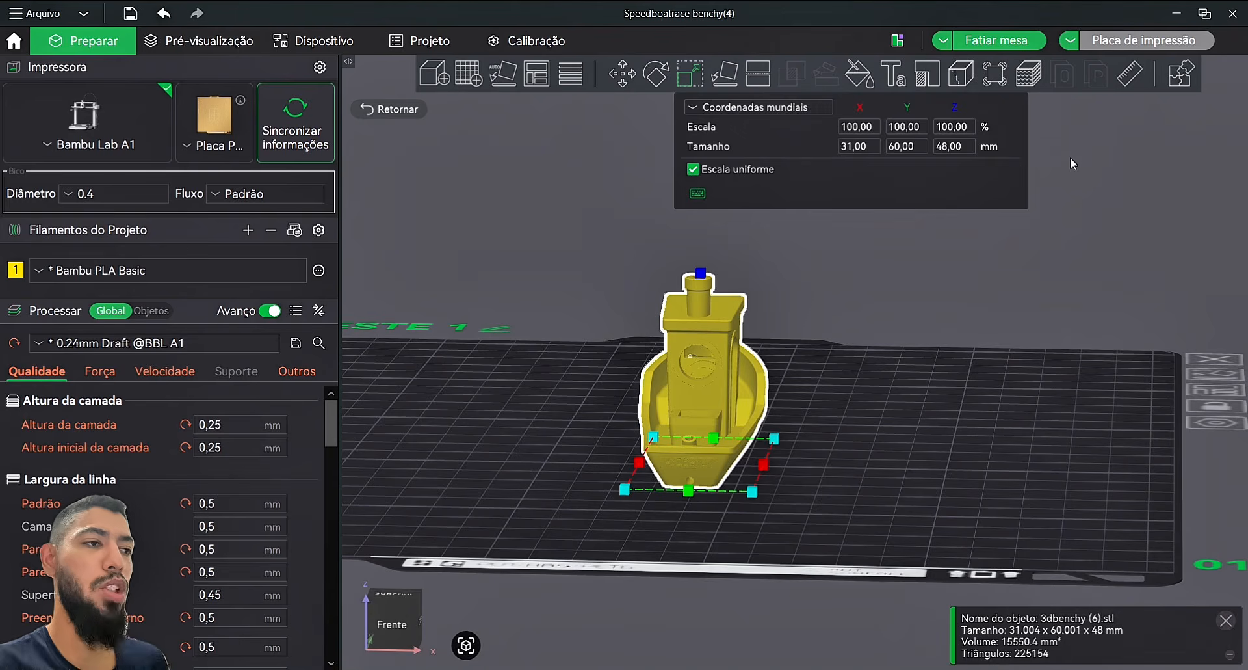
{"action": "left_click", "coordinate": [963, 131]}
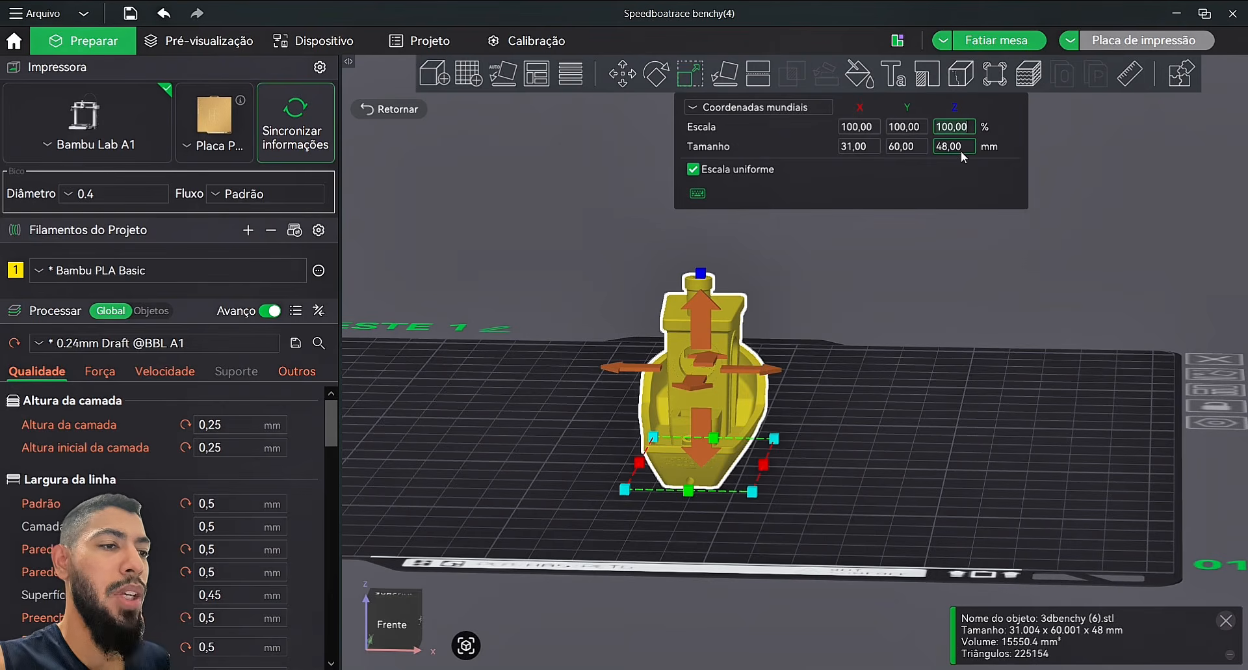
{"action": "left_click_drag", "start_coordinate": [854, 377], "coordinate": [851, 385]}
{"action": "left_click", "coordinate": [957, 127]}
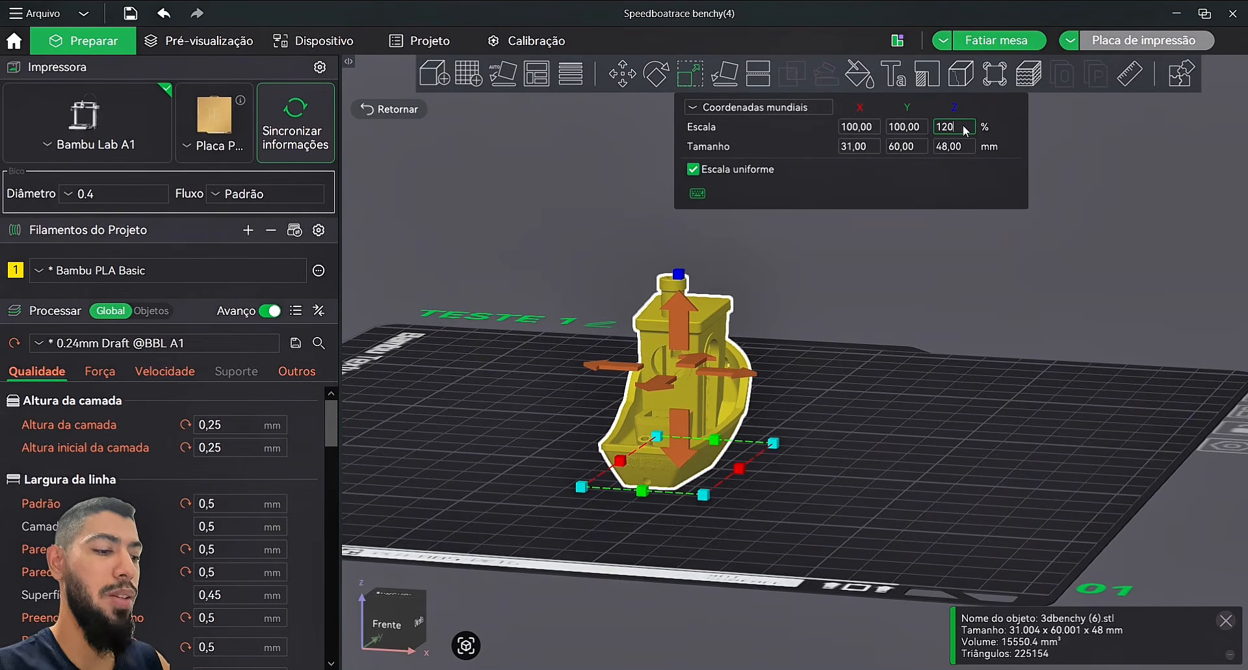
{"action": "key", "text": "Return"}
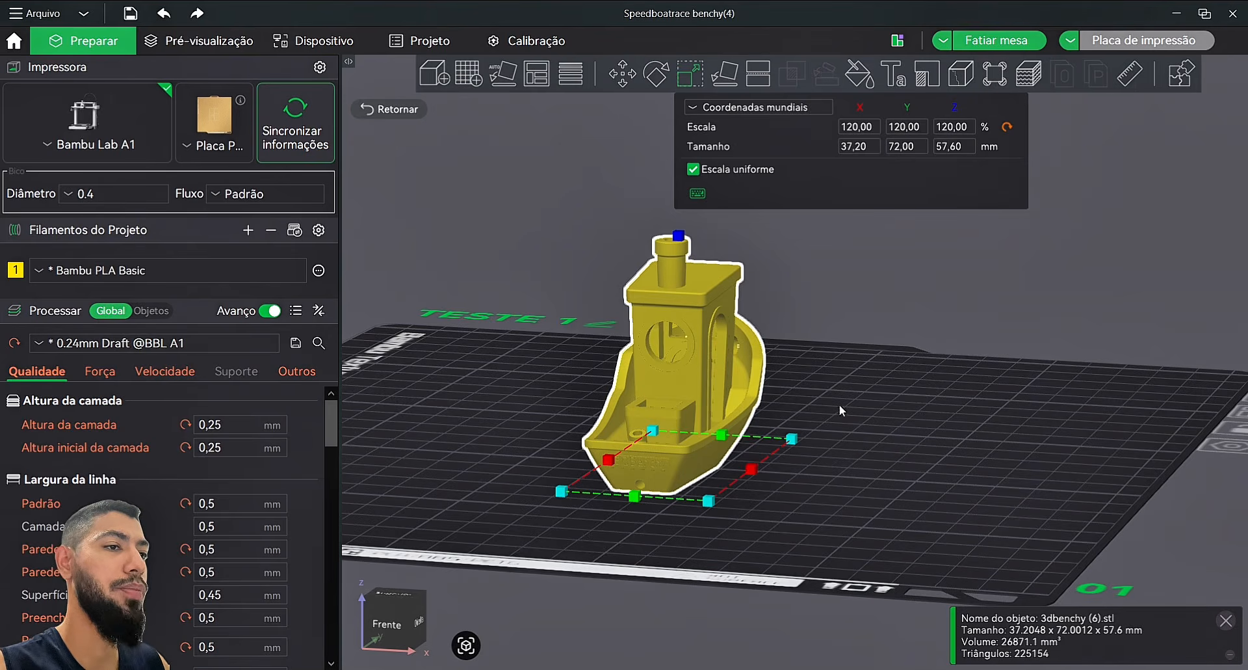
{"action": "left_click_drag", "start_coordinate": [884, 356], "coordinate": [978, 184]}
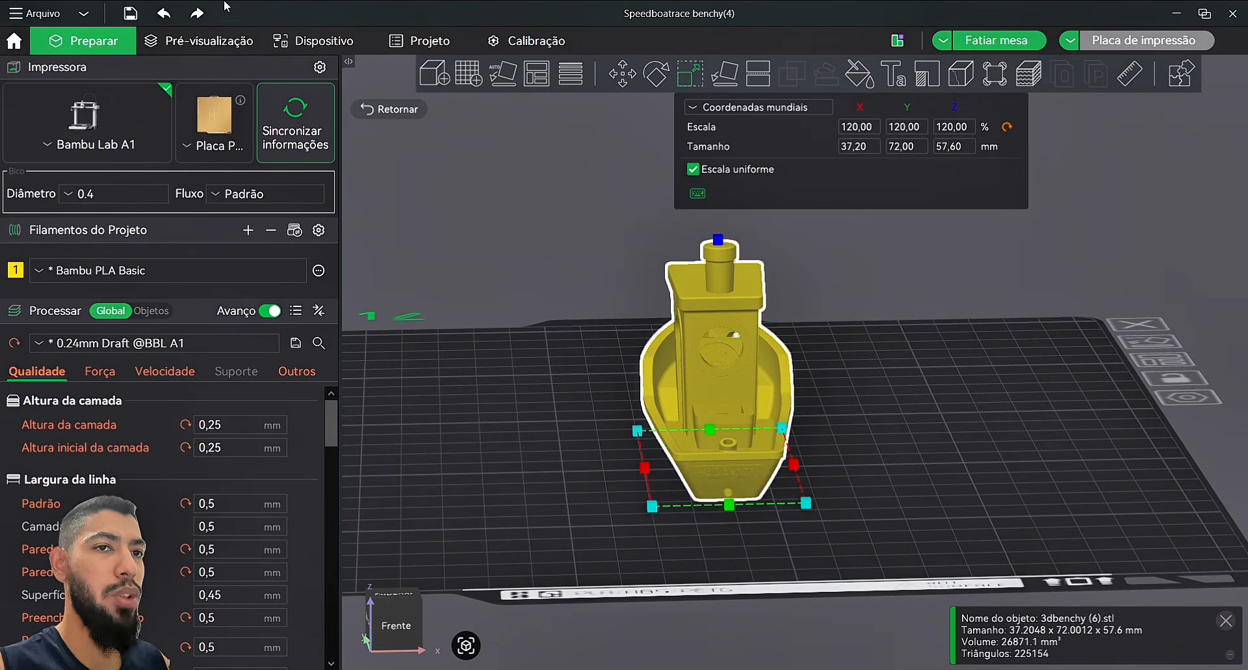
{"action": "left_click", "coordinate": [163, 15]}
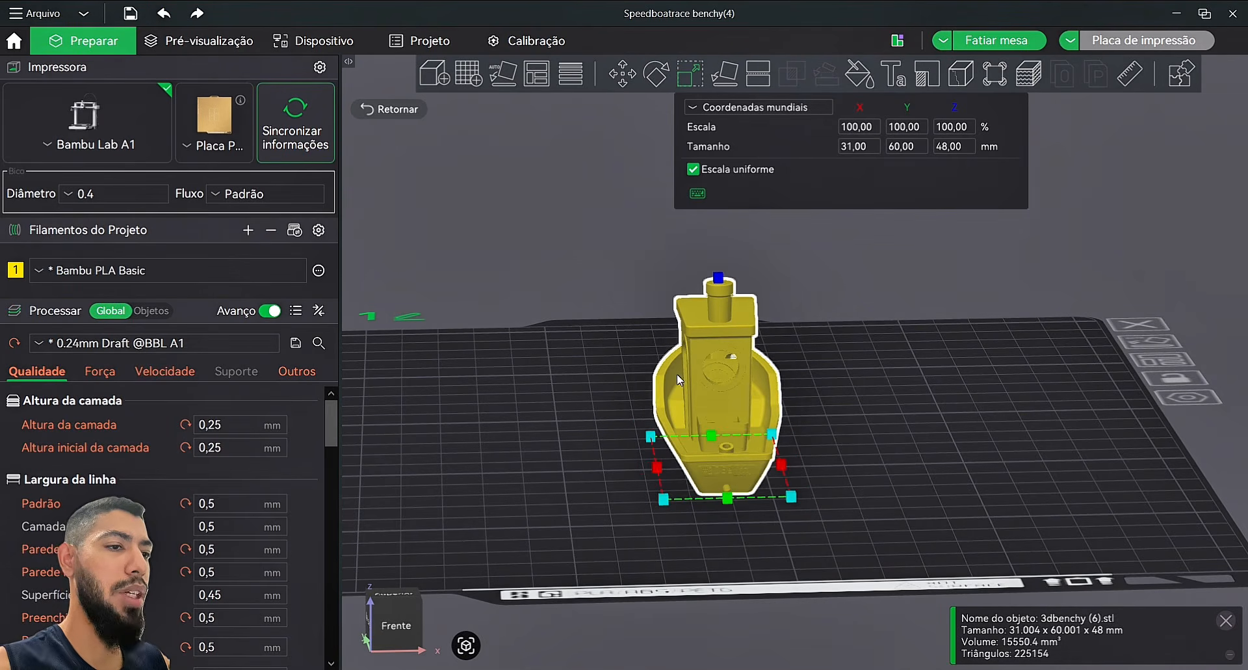
{"action": "left_click_drag", "start_coordinate": [791, 496], "coordinate": [855, 524]}
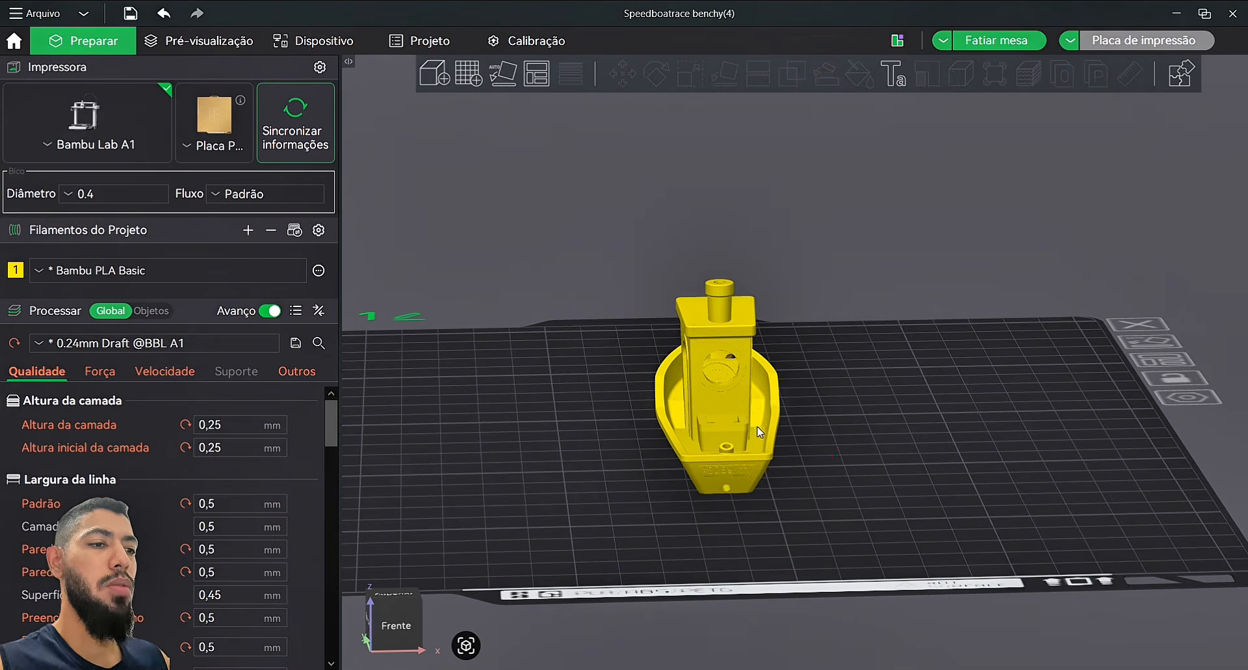
Step: Lay the Benchy onto several faces, including the round boss and its top face
{"action": "left_click", "coordinate": [745, 424]}
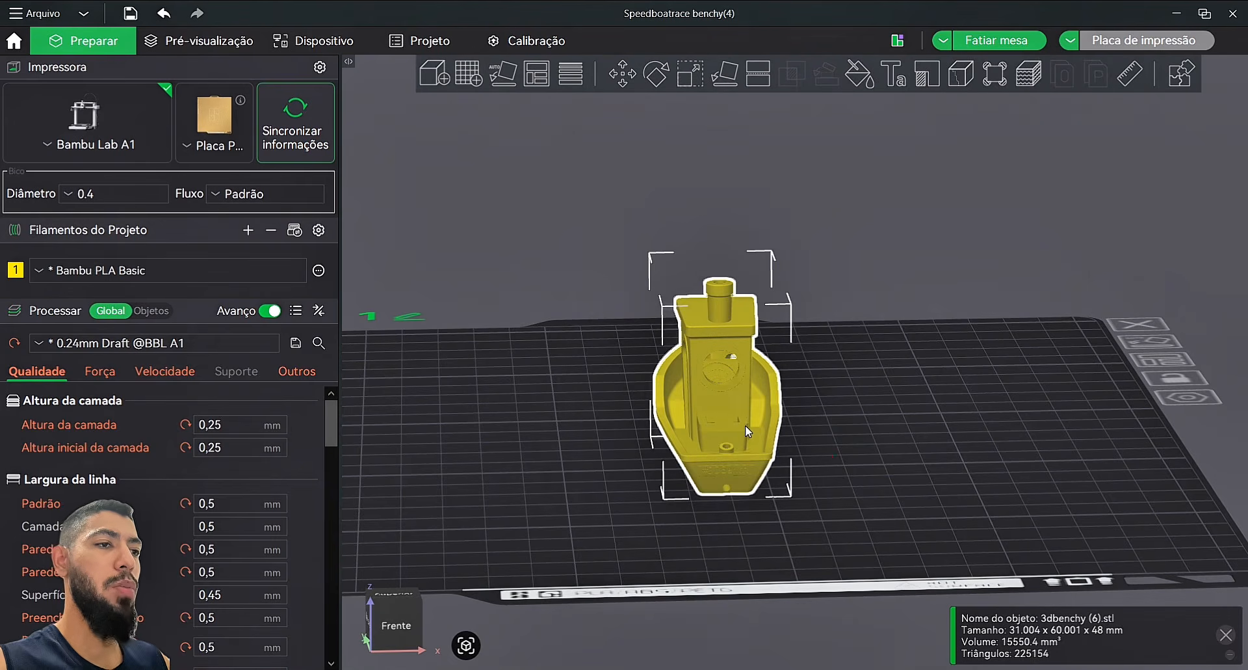
{"action": "left_click", "coordinate": [727, 84]}
{"action": "left_click_drag", "start_coordinate": [825, 221], "coordinate": [756, 352]}
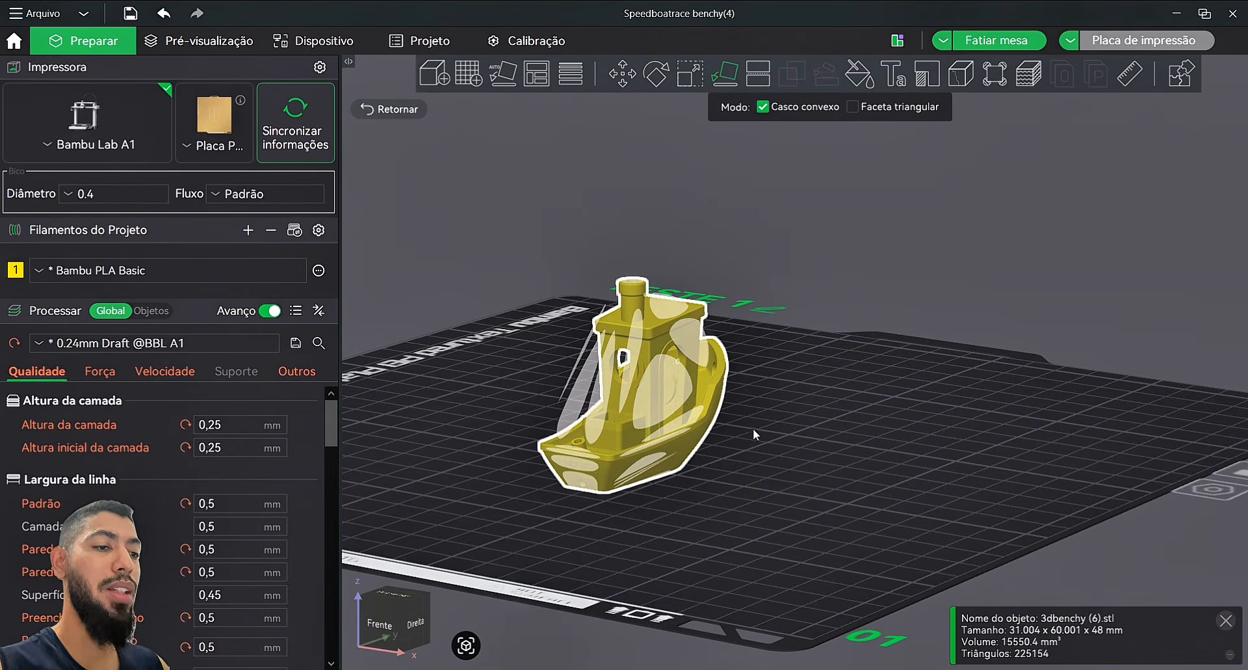
{"action": "left_click", "coordinate": [666, 395]}
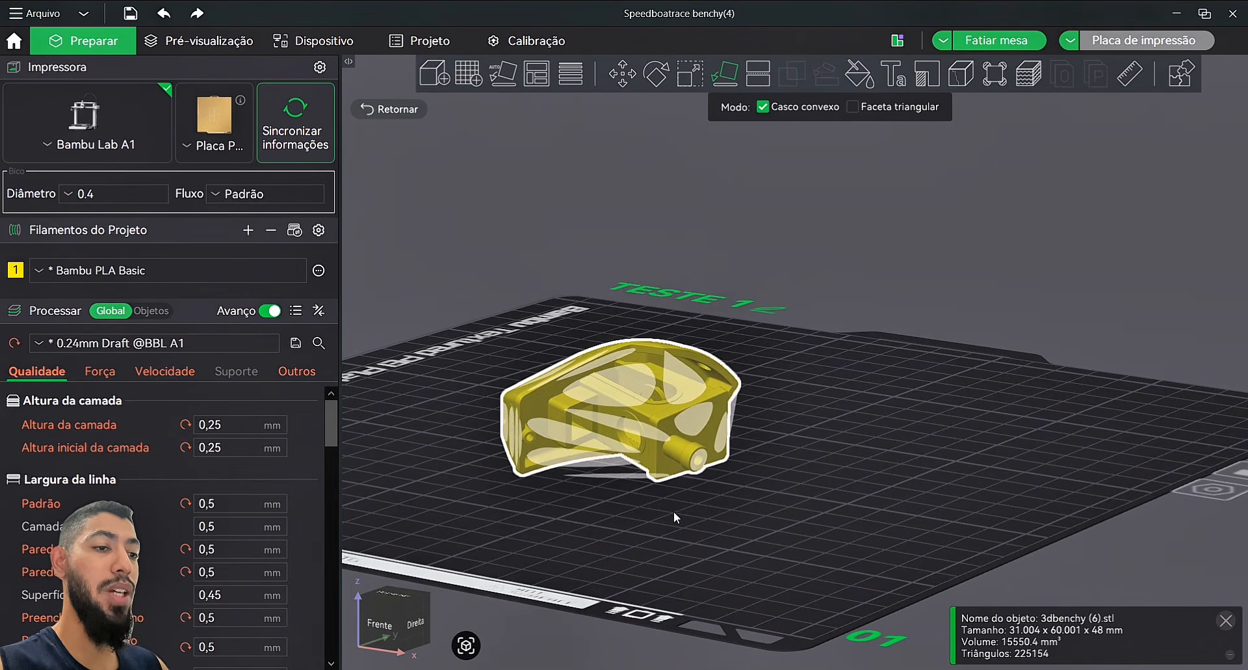
{"action": "left_click_drag", "start_coordinate": [762, 529], "coordinate": [661, 342]}
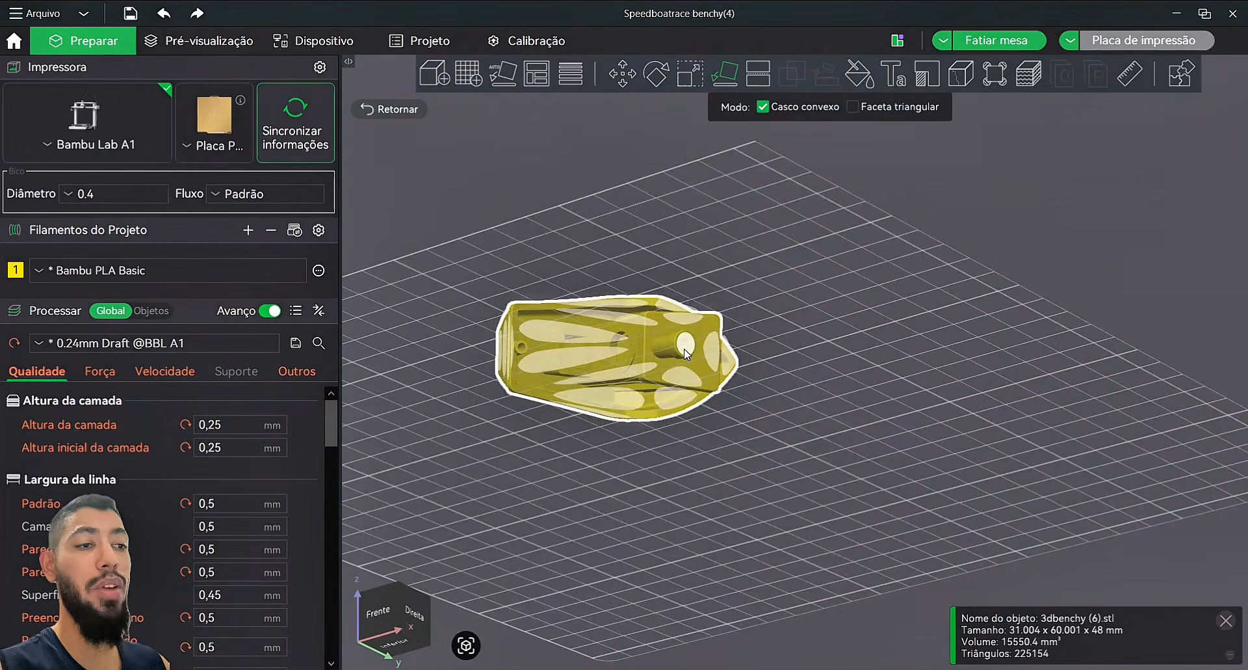
{"action": "left_click", "coordinate": [688, 353]}
{"action": "key", "text": "3"}
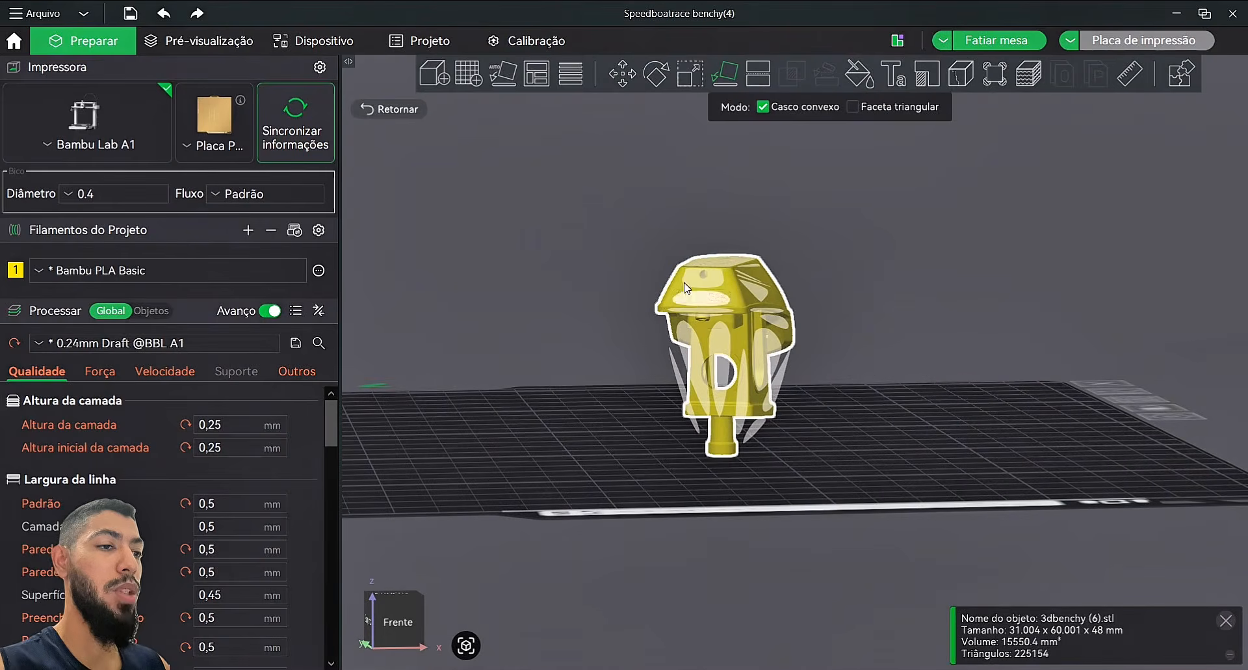
{"action": "left_click", "coordinate": [687, 288]}
{"action": "left_click", "coordinate": [879, 363]}
{"action": "key", "text": "6"}
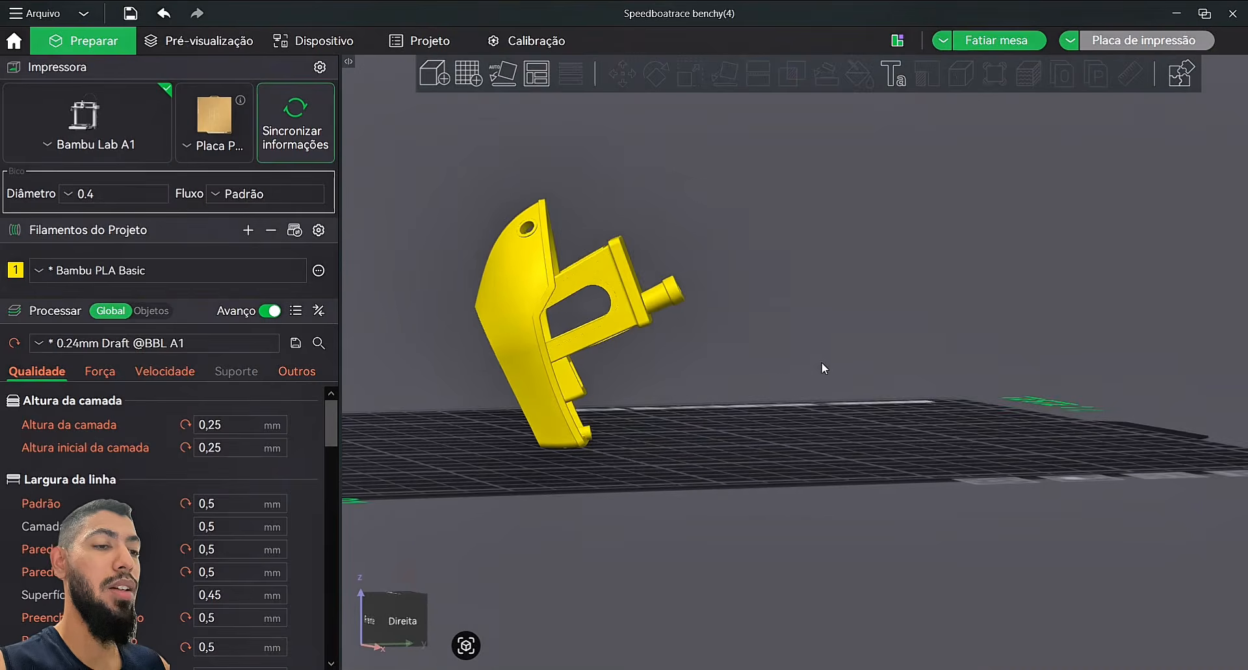
{"action": "left_click_drag", "start_coordinate": [824, 368], "coordinate": [813, 364]}
{"action": "left_click", "coordinate": [559, 370]}
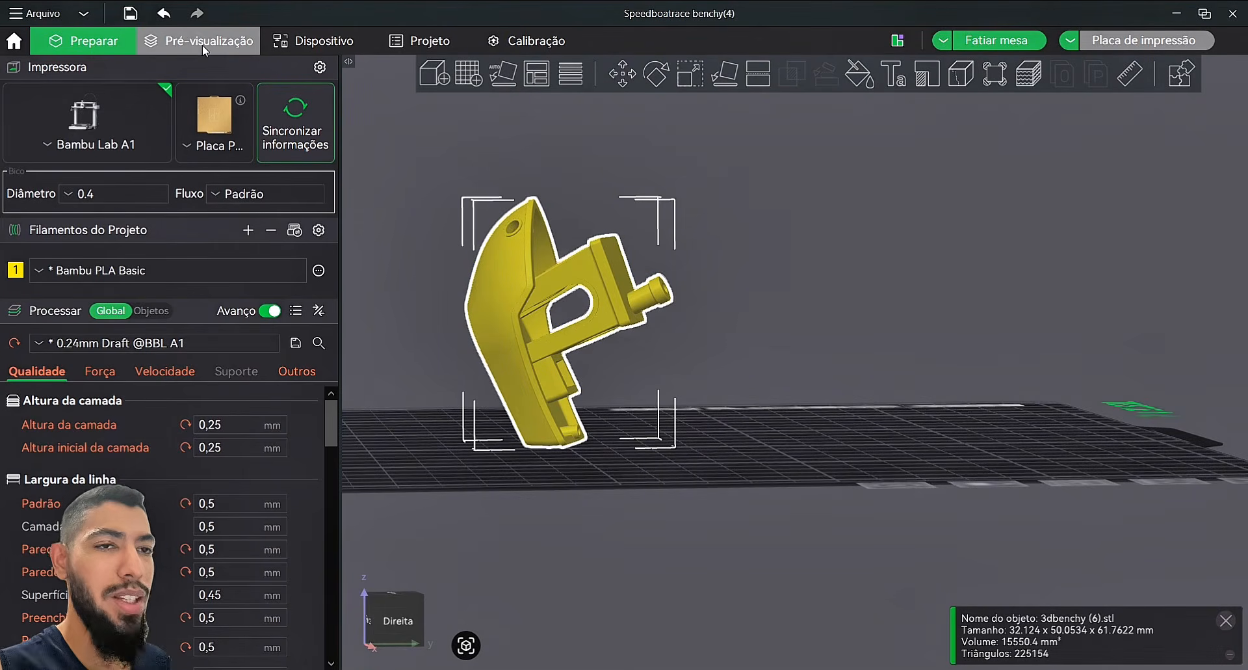
Step: Undo the face placements to stand the Benchy upright, then leave Lay on Face
{"action": "left_click", "coordinate": [166, 15]}
{"action": "key", "text": "f"}
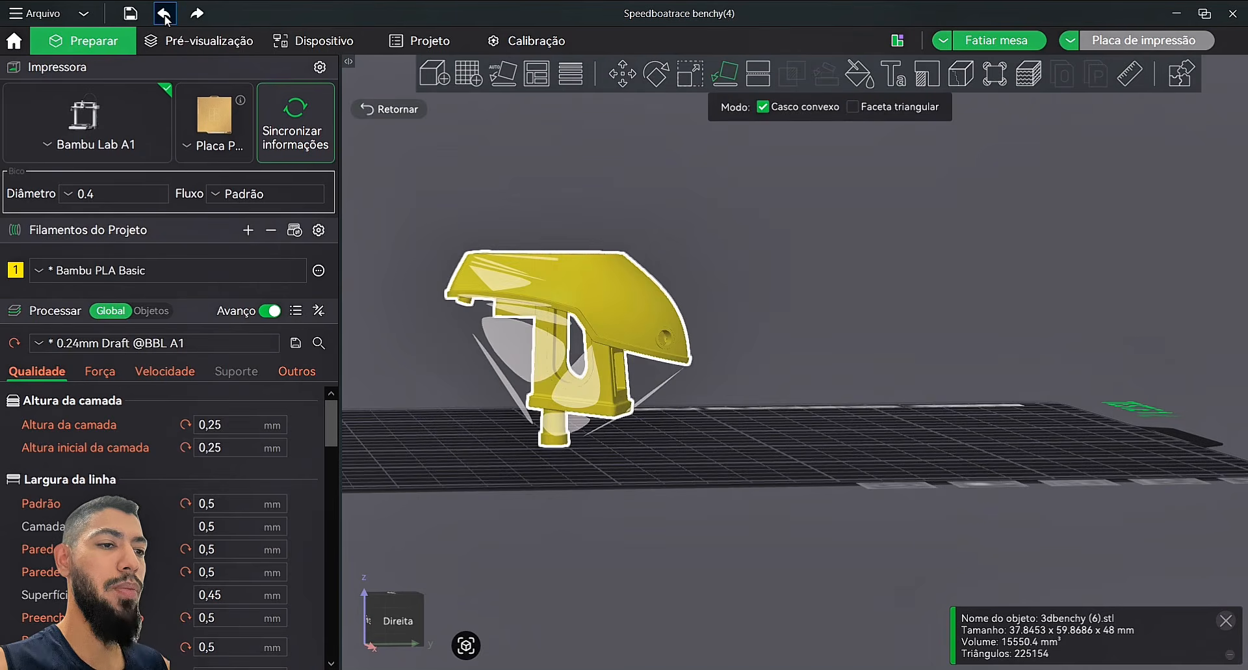
{"action": "left_click", "coordinate": [166, 16]}
{"action": "left_click", "coordinate": [165, 16]}
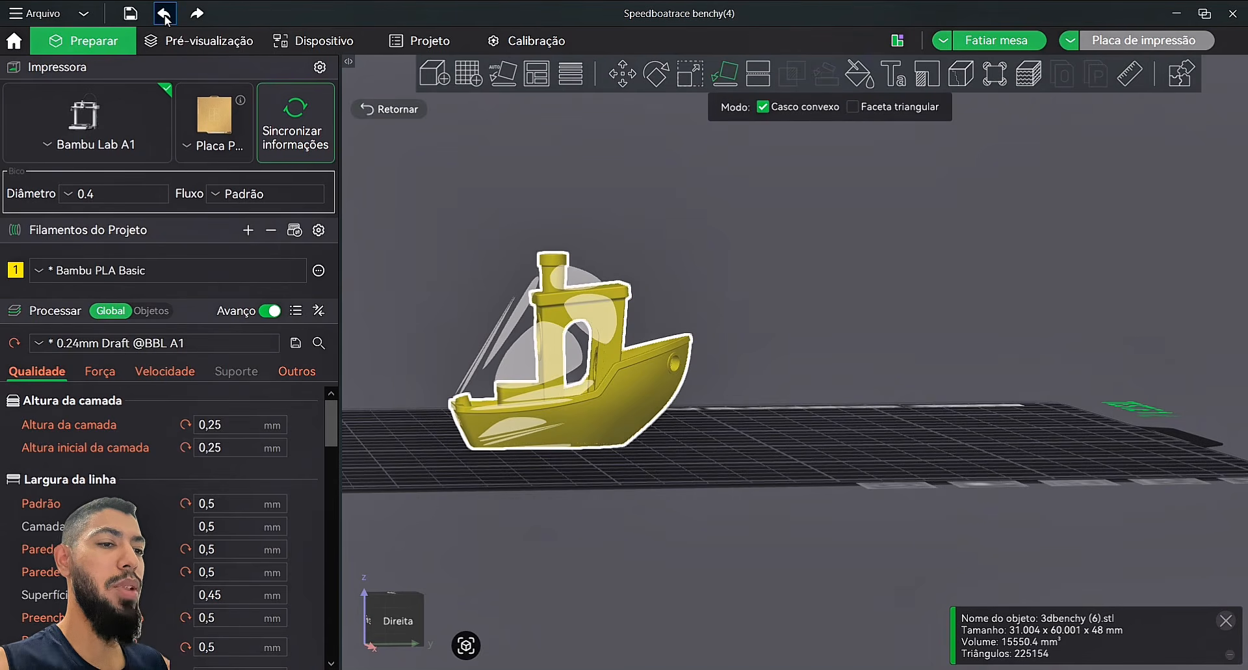
{"action": "left_click_drag", "start_coordinate": [638, 373], "coordinate": [921, 416]}
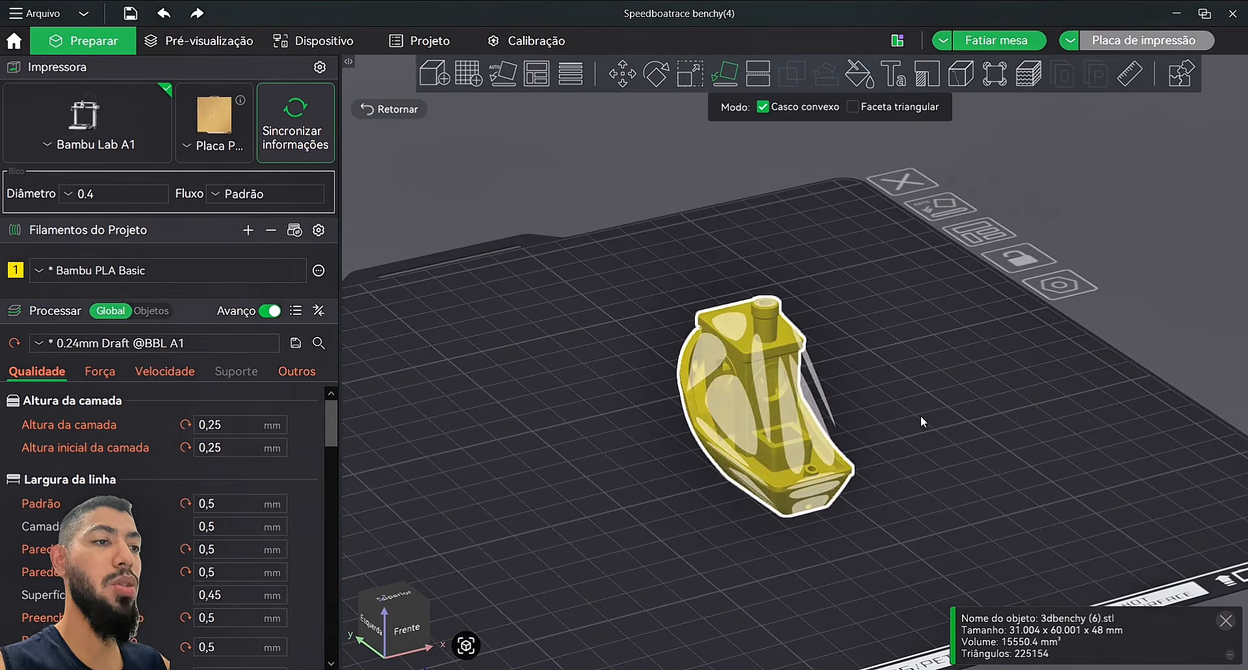
{"action": "left_click", "coordinate": [921, 417]}
{"action": "left_click", "coordinate": [745, 404]}
{"action": "left_click", "coordinate": [723, 78]}
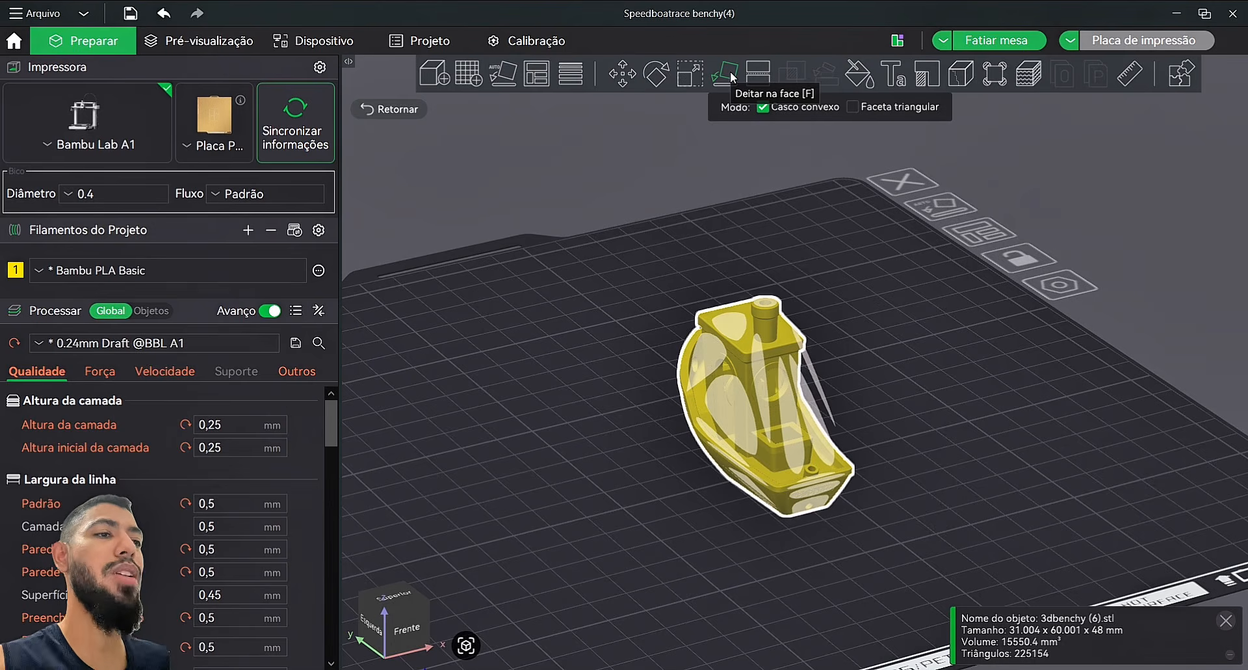
{"action": "key", "text": "Escape"}
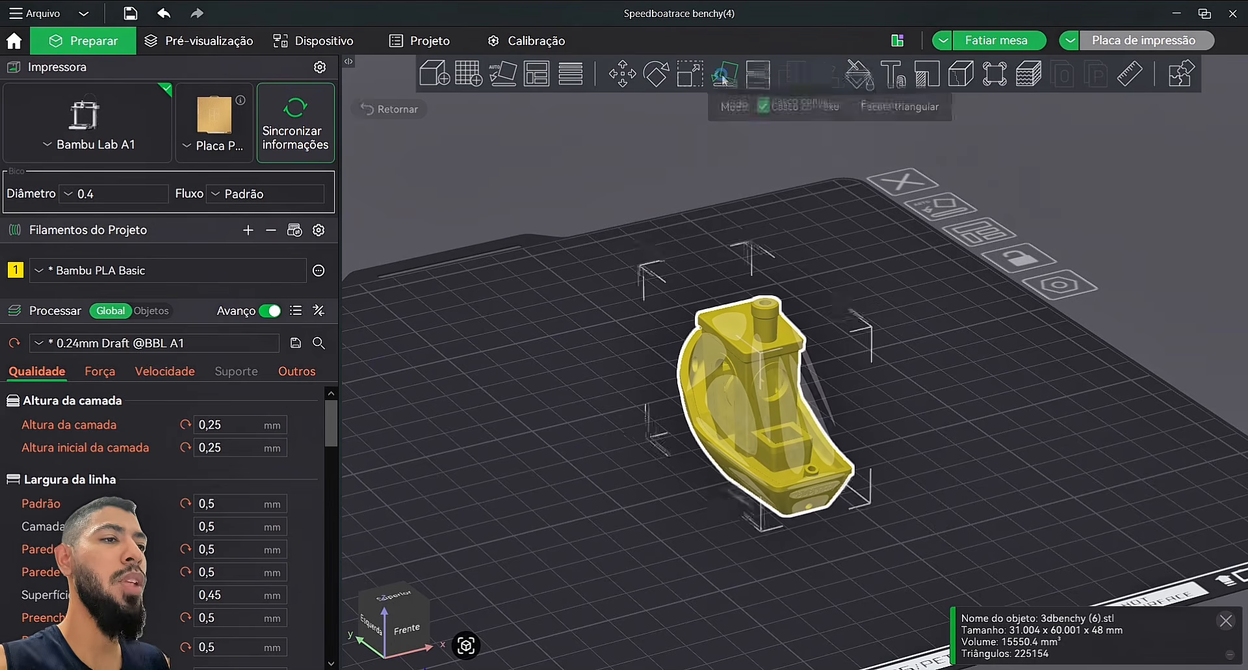
Step: Cut the Benchy with a horizontal plane at 20,45 mm height
{"action": "left_click", "coordinate": [759, 74]}
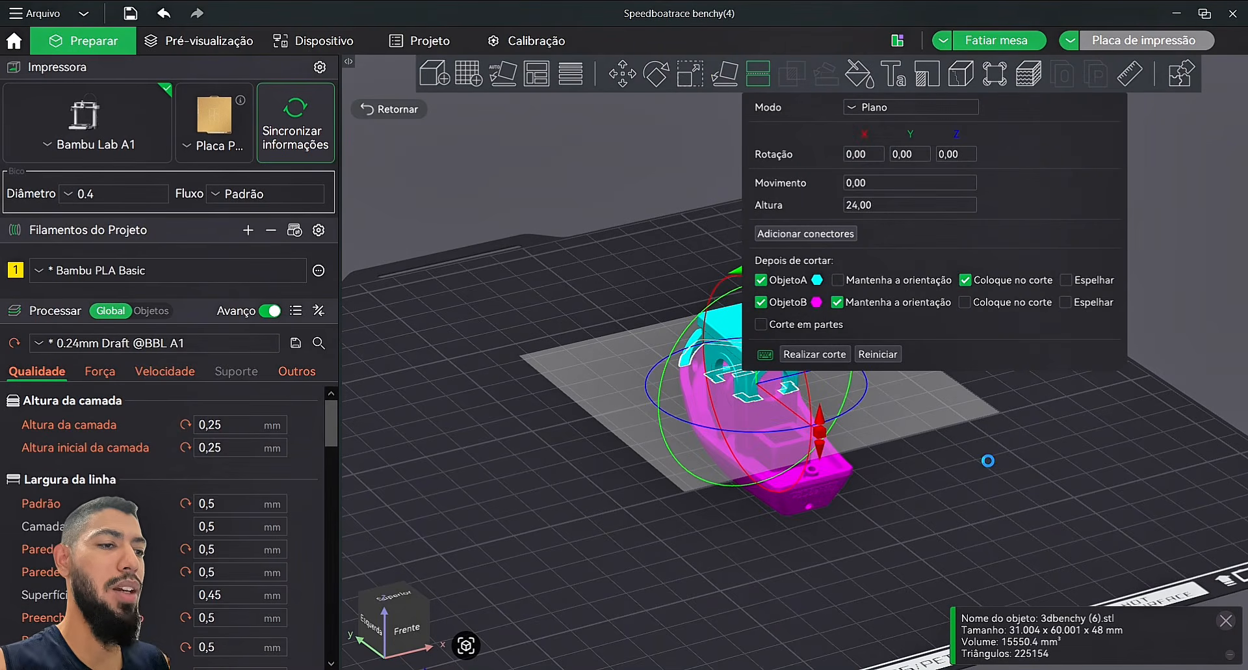
{"action": "left_click_drag", "start_coordinate": [1011, 469], "coordinate": [960, 462]}
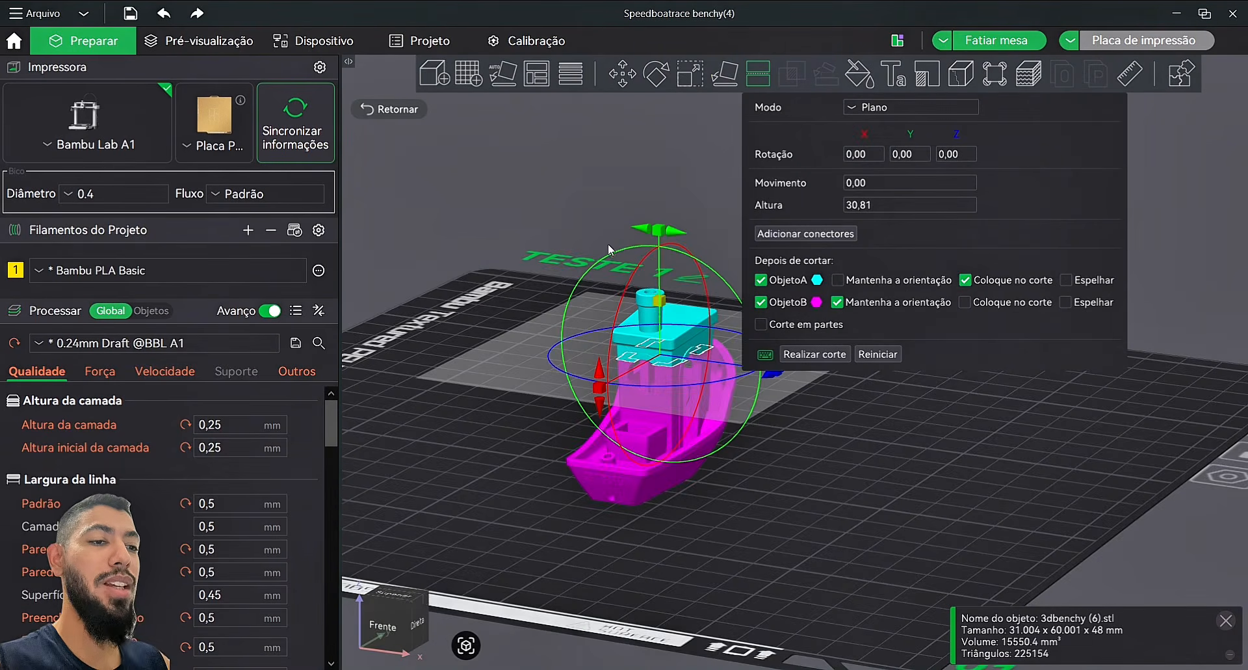
{"action": "right_click_drag", "start_coordinate": [1036, 480], "coordinate": [1013, 503]}
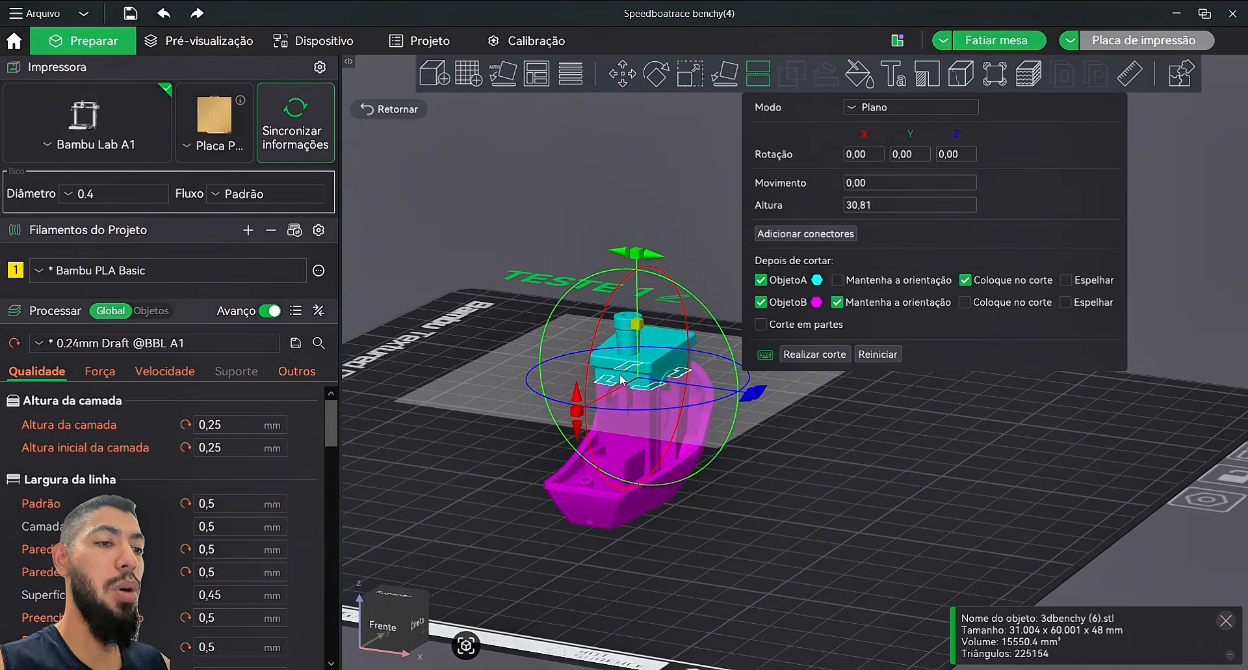
{"action": "left_click_drag", "start_coordinate": [629, 332], "coordinate": [650, 380]}
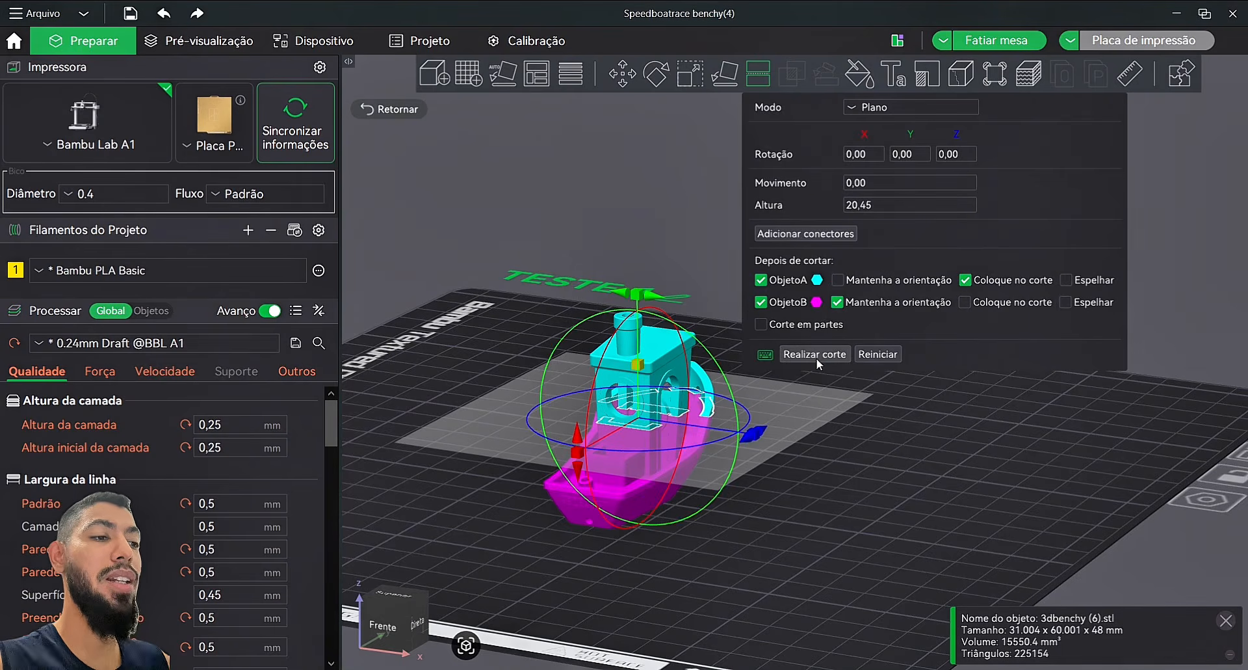
{"action": "left_click", "coordinate": [827, 355]}
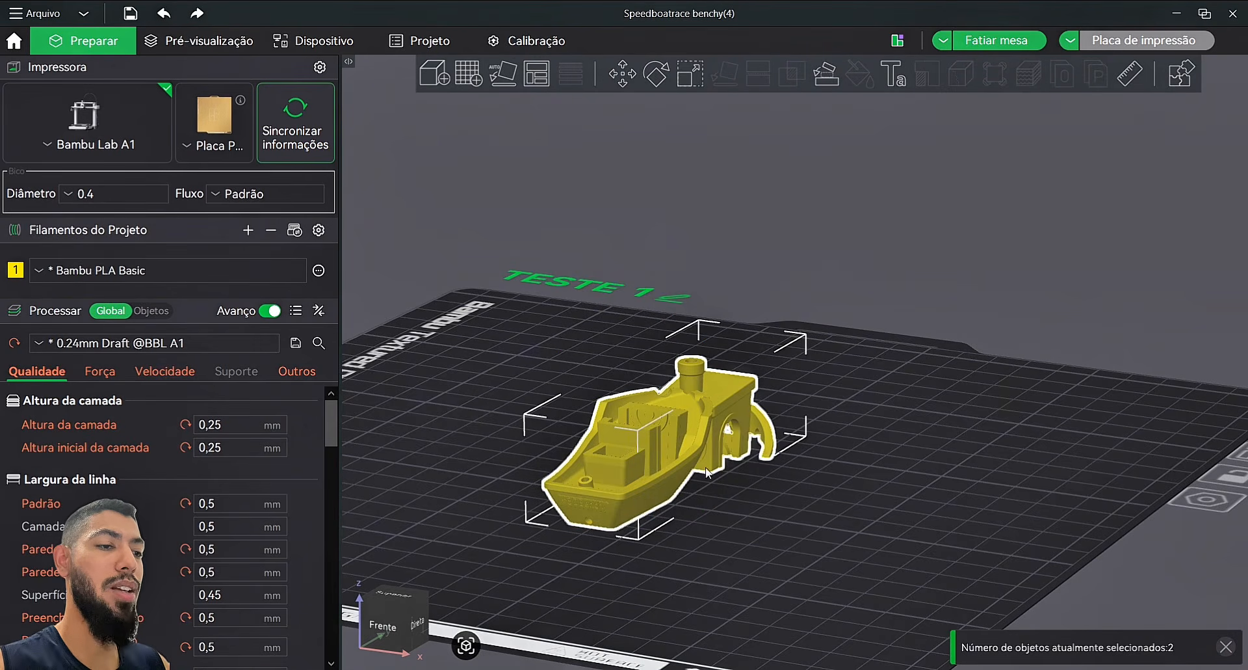
Step: Move the hull piece to the left of the cabin
{"action": "left_click_drag", "start_coordinate": [834, 509], "coordinate": [848, 514]}
{"action": "left_click", "coordinate": [848, 514]}
{"action": "left_click_drag", "start_coordinate": [703, 464], "coordinate": [588, 393]}
{"action": "left_click", "coordinate": [714, 412]}
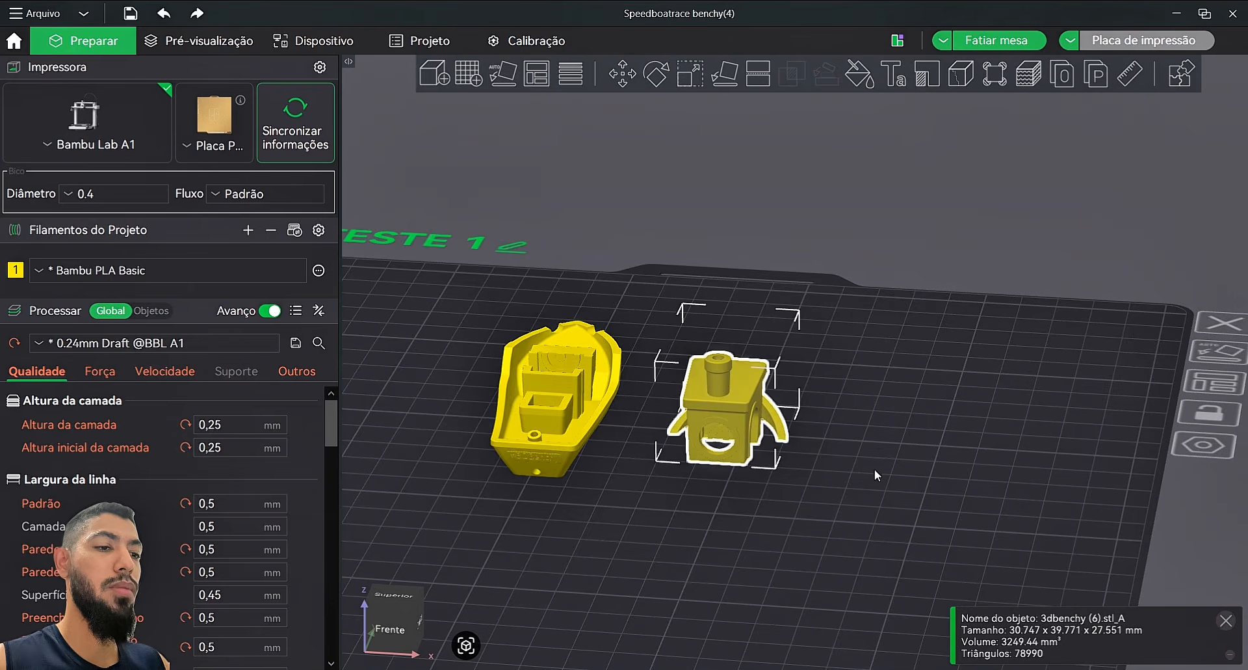
{"action": "left_click_drag", "start_coordinate": [884, 478], "coordinate": [846, 485]}
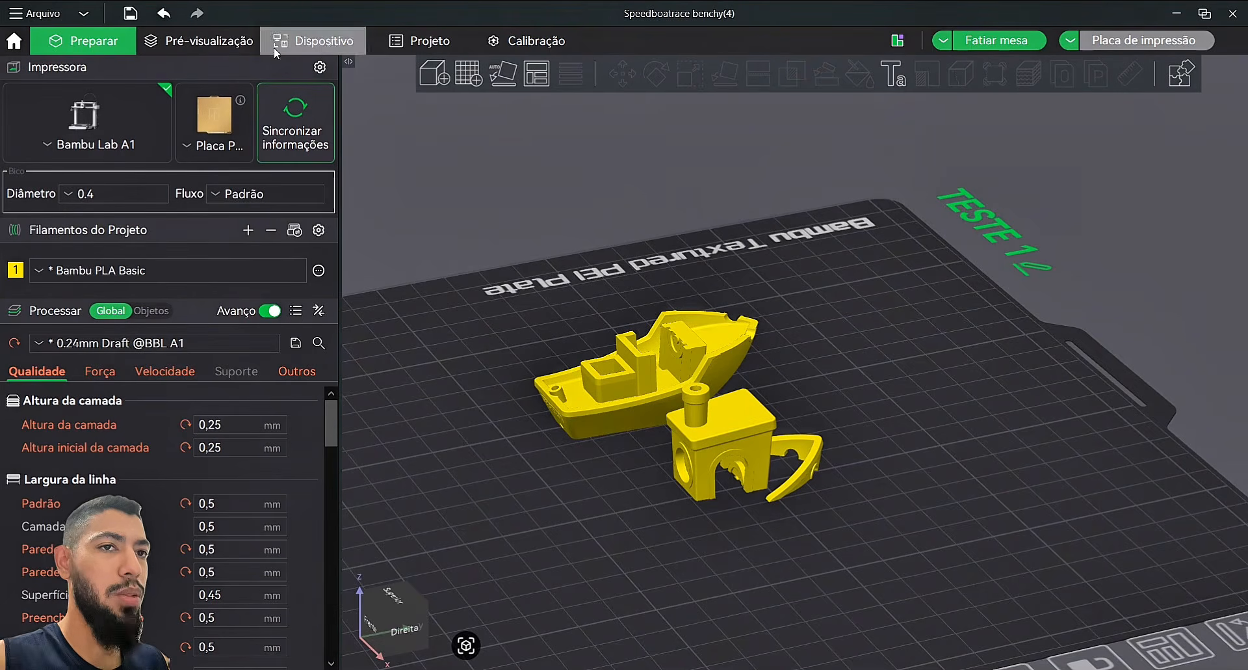
Step: Undo the piece moves and the cut, restoring the whole Benchy with the cut plane shown
{"action": "left_click", "coordinate": [169, 20]}
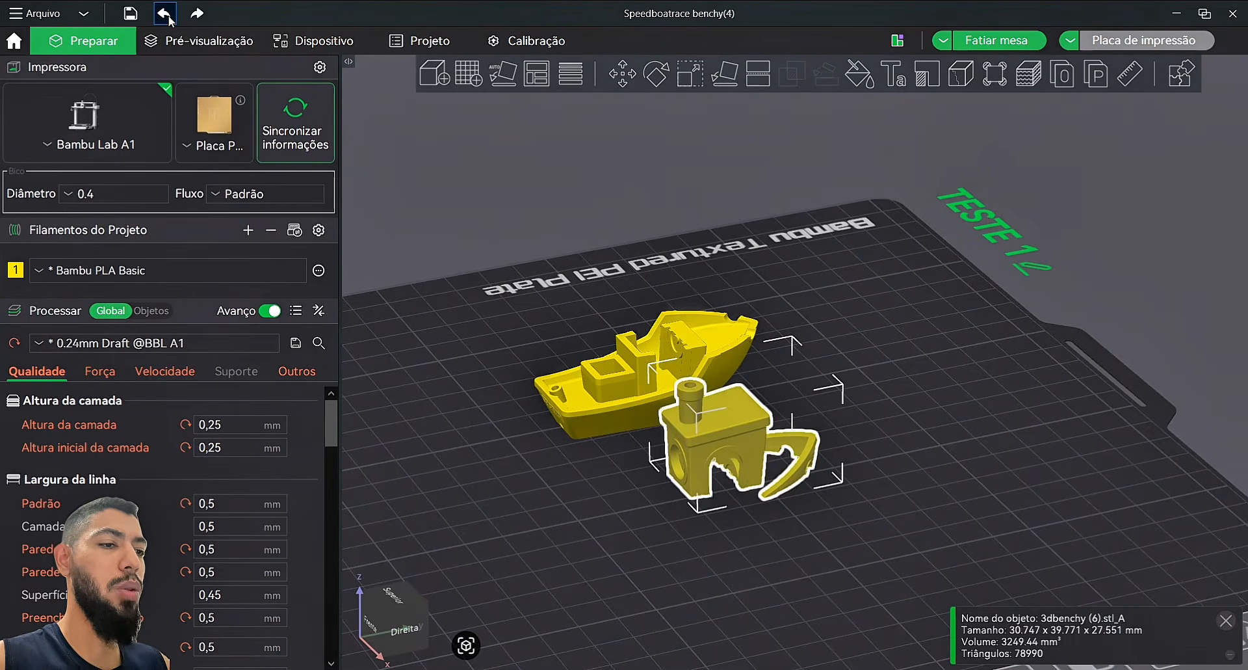
{"action": "left_click", "coordinate": [169, 19]}
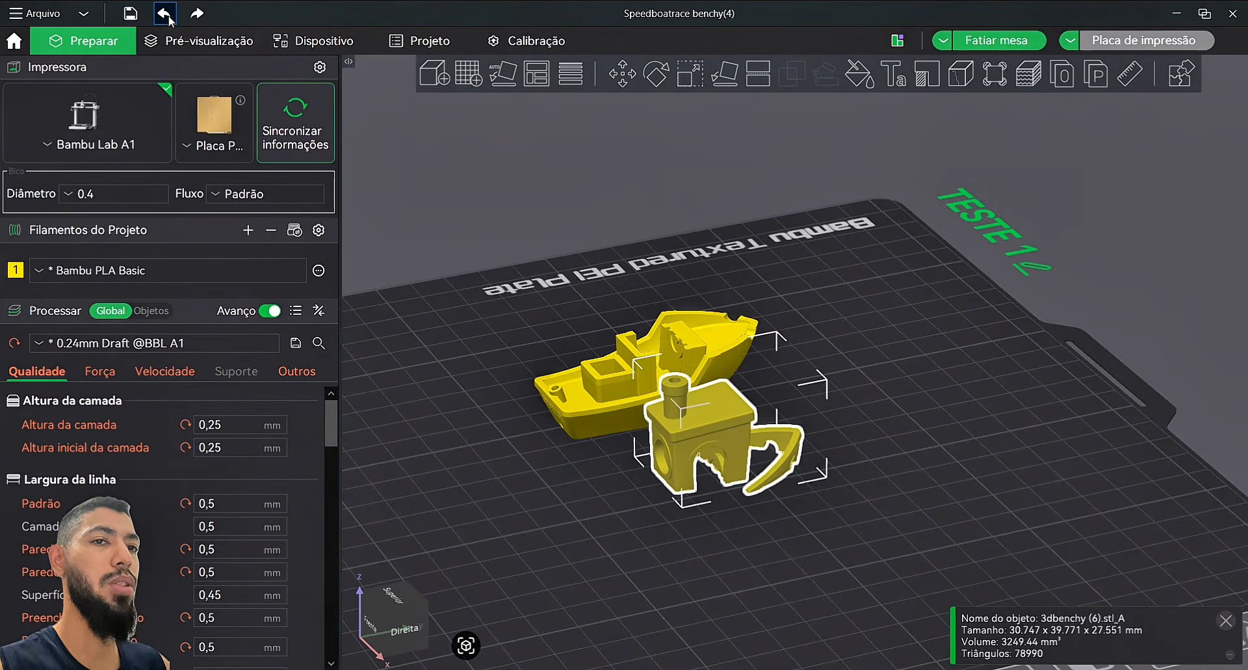
{"action": "left_click", "coordinate": [169, 19]}
{"action": "left_click", "coordinate": [169, 19]}
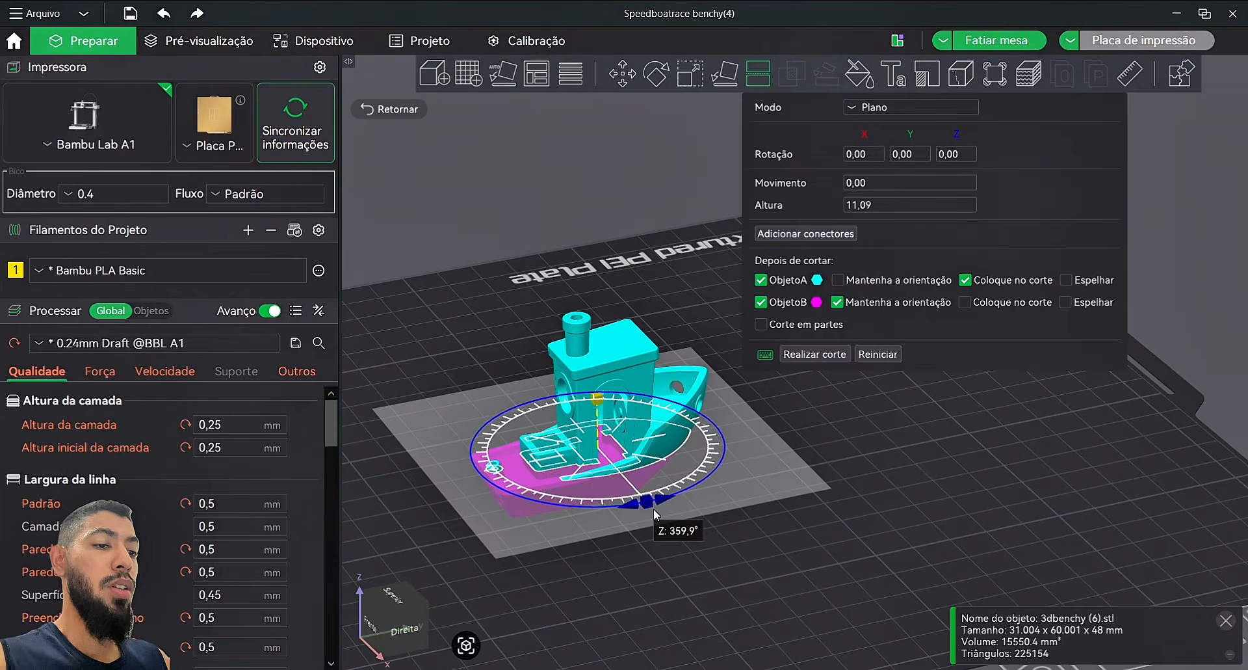
Step: Tilt the cut plane, rotate it 25° around Z at height 18,56, then close without cutting
{"action": "left_click_drag", "start_coordinate": [654, 509], "coordinate": [661, 505]}
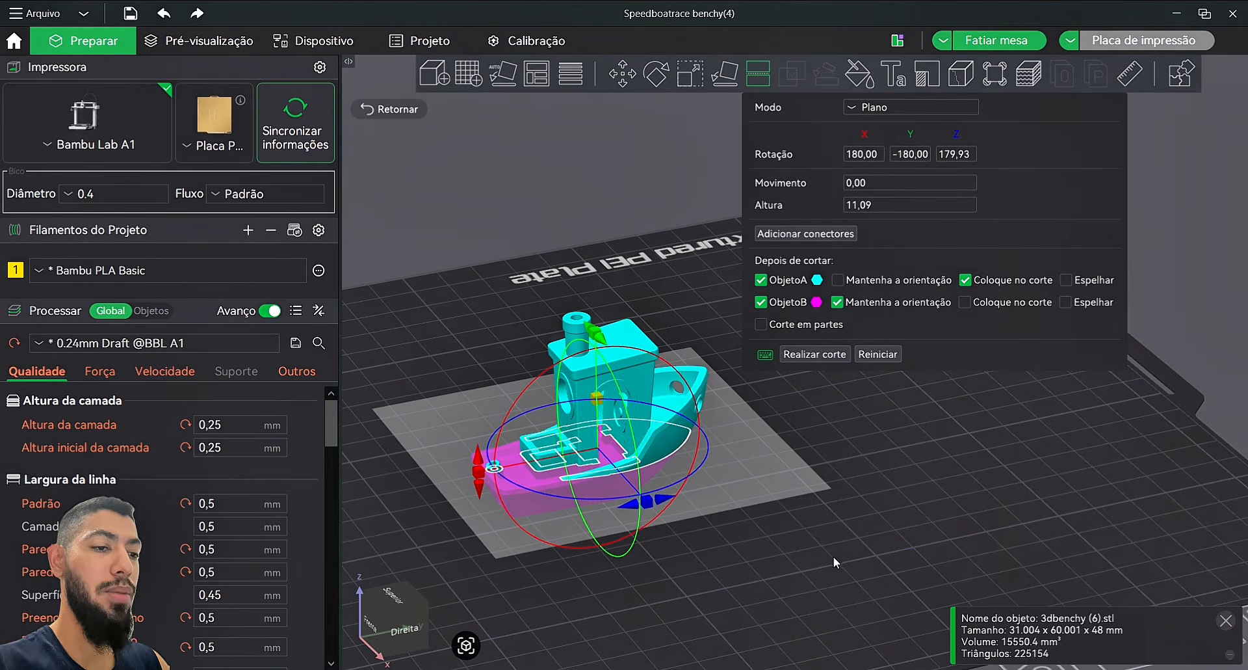
{"action": "left_click_drag", "start_coordinate": [510, 507], "coordinate": [603, 402]}
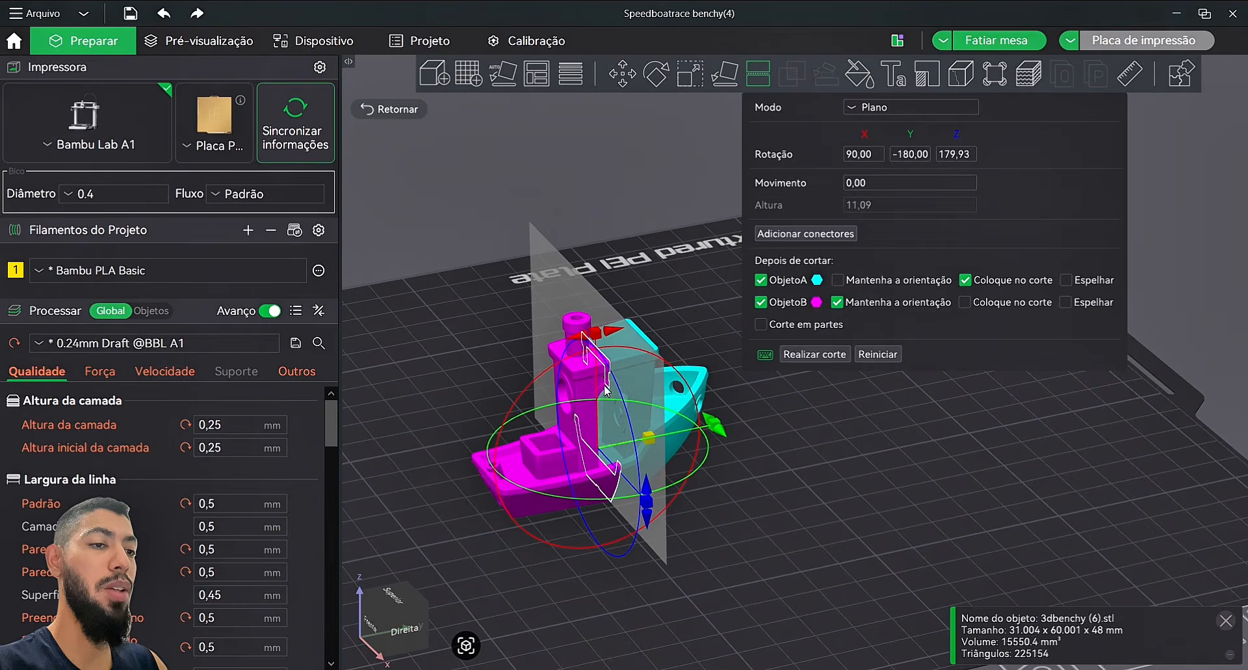
{"action": "left_click_drag", "start_coordinate": [582, 338], "coordinate": [528, 425]}
{"action": "left_click_drag", "start_coordinate": [622, 404], "coordinate": [678, 355]}
{"action": "left_click_drag", "start_coordinate": [694, 331], "coordinate": [649, 421]}
{"action": "left_click_drag", "start_coordinate": [662, 493], "coordinate": [738, 460]}
{"action": "mouse_move", "coordinate": [630, 392]}
{"action": "left_mouse_down"}
{"action": "mouse_move", "coordinate": [664, 361]}
{"action": "mouse_move", "coordinate": [645, 381]}
{"action": "mouse_move", "coordinate": [639, 371]}
{"action": "left_mouse_up"}
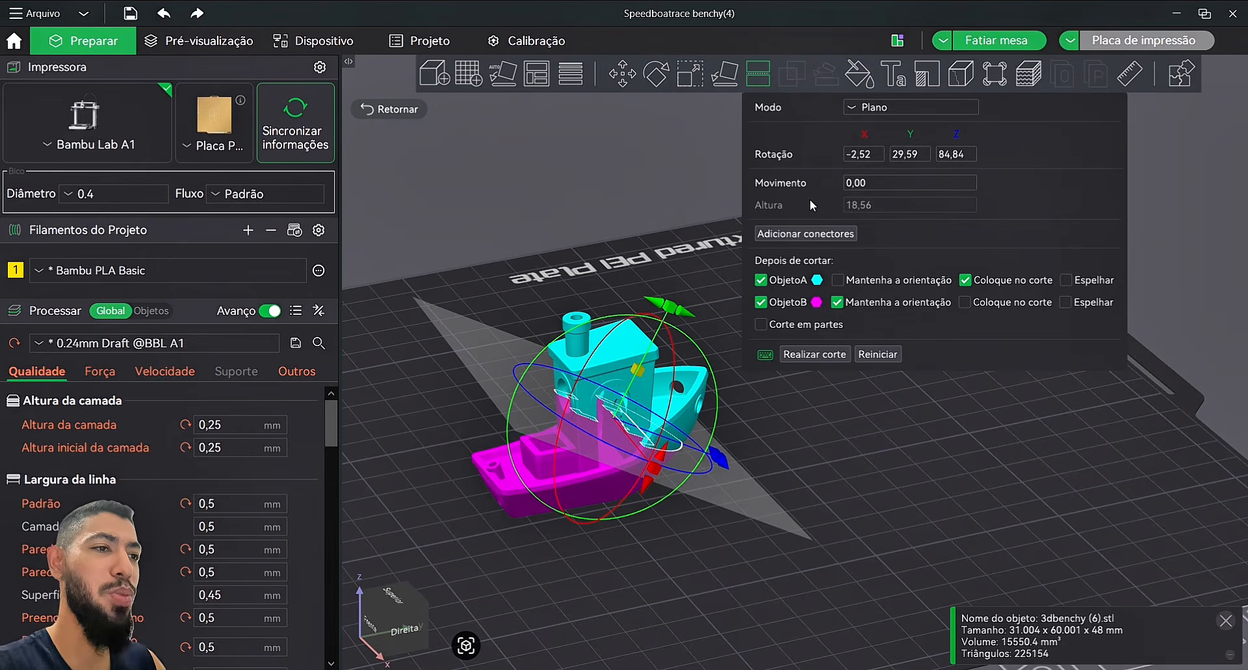
{"action": "left_click", "coordinate": [757, 81]}
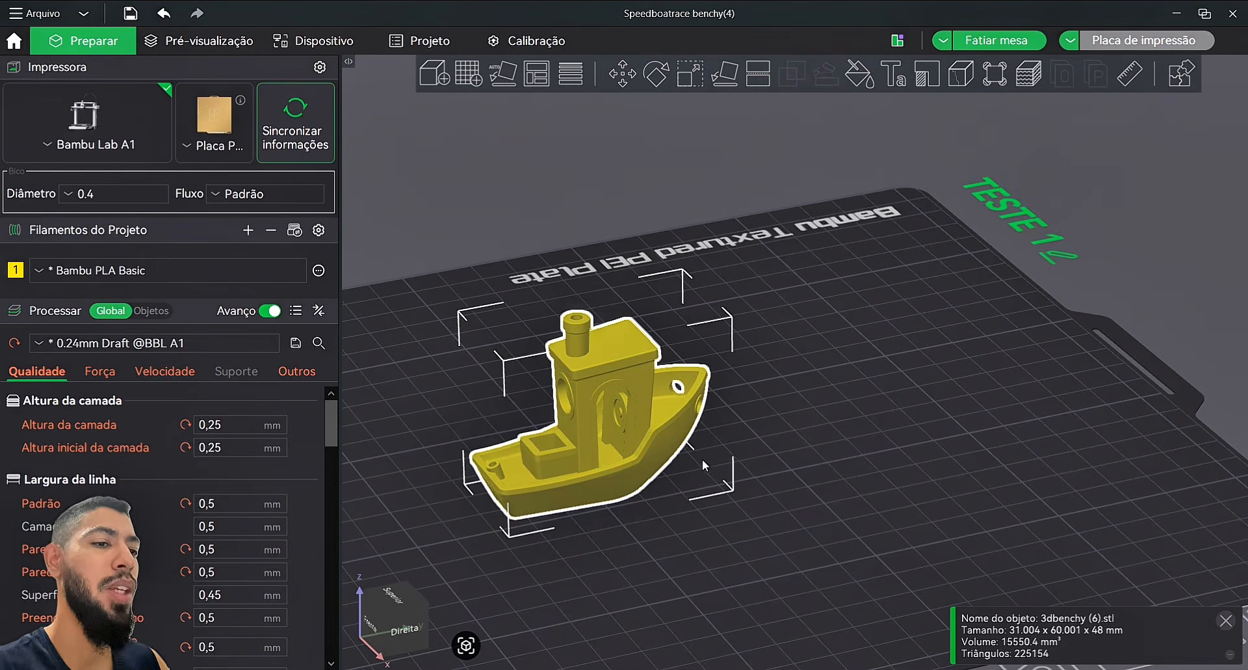
Step: Enter colour painting on the Benchy and exit again without painting
{"action": "left_click", "coordinate": [859, 73]}
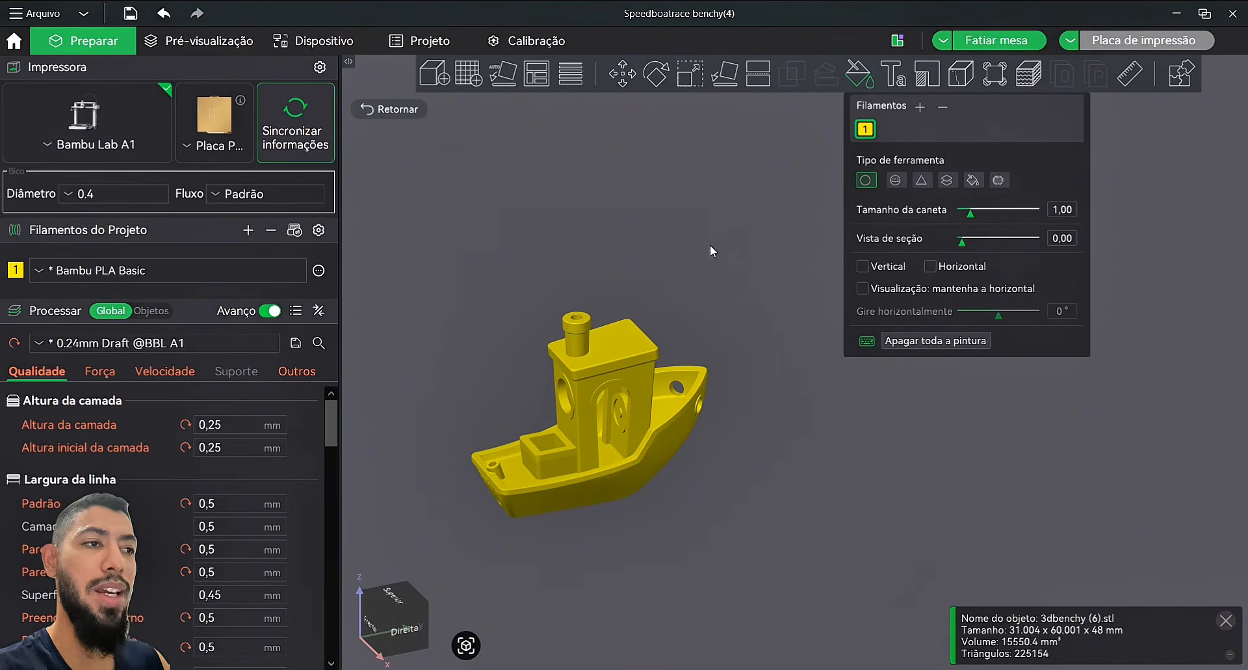
{"action": "left_click", "coordinate": [865, 82]}
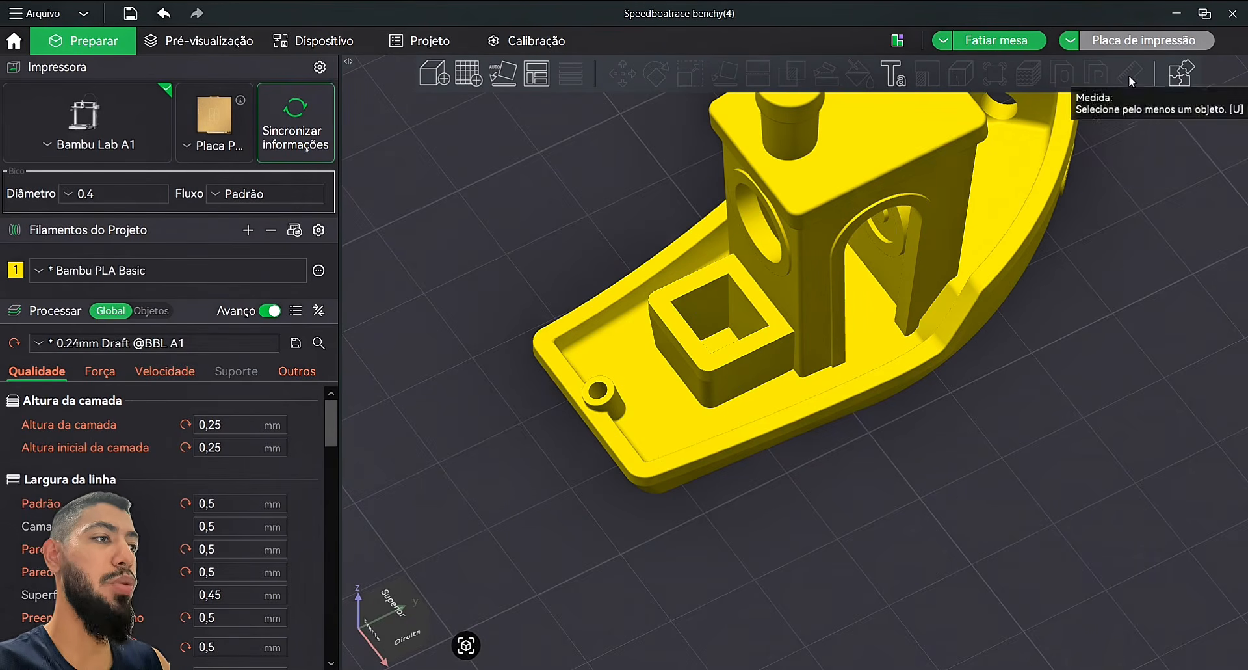
Step: Select the Benchy, open the Measure tool and zoom in on the cargo box
{"action": "left_click", "coordinate": [1006, 151]}
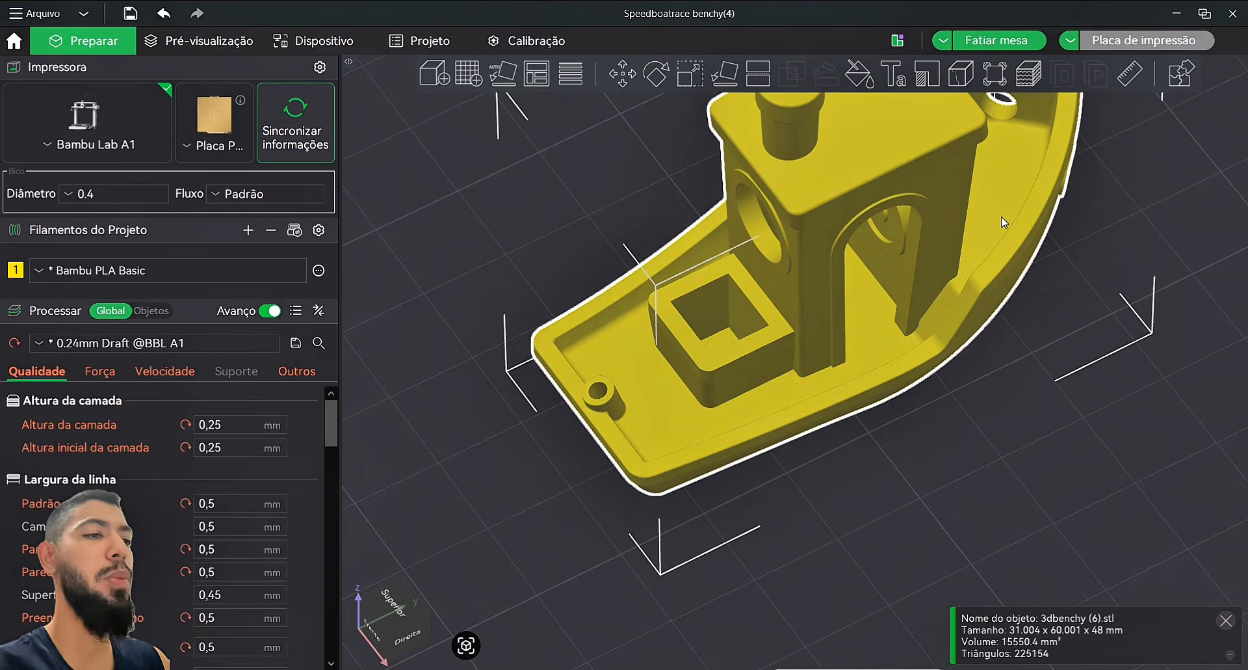
{"action": "right_click_drag", "start_coordinate": [1130, 227], "coordinate": [1113, 323]}
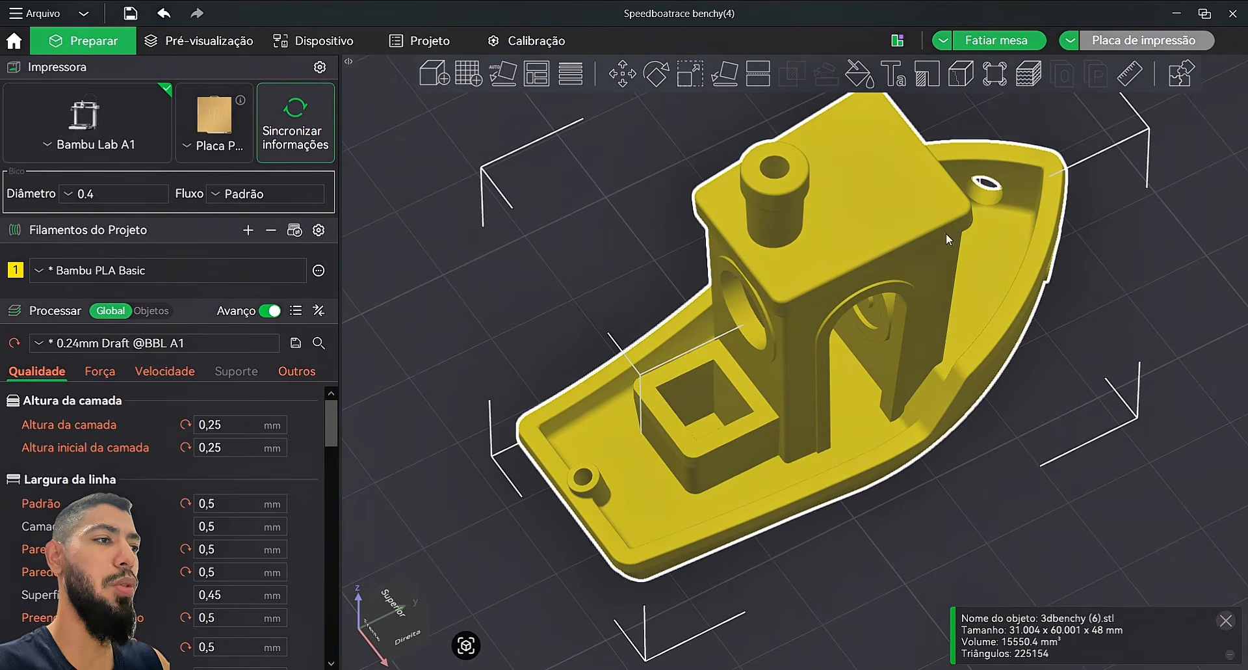
{"action": "left_click", "coordinate": [1131, 75]}
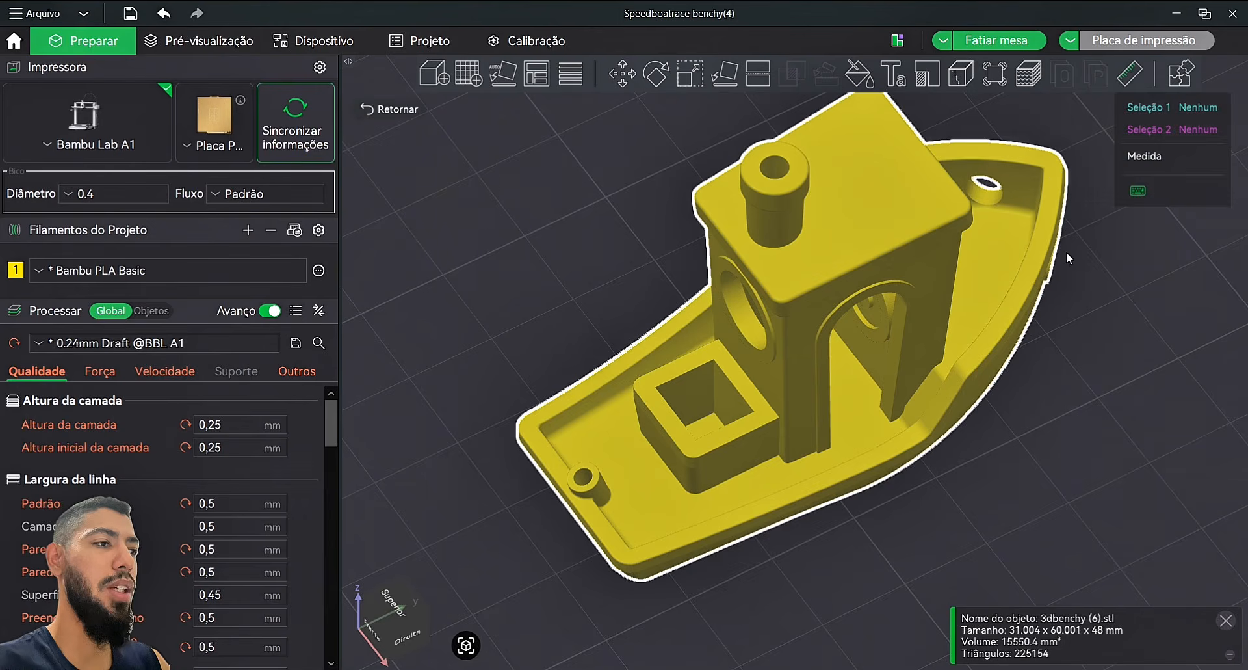
{"action": "scroll", "coordinate": [908, 446], "scroll_direction": "up", "scroll_amount": 6}
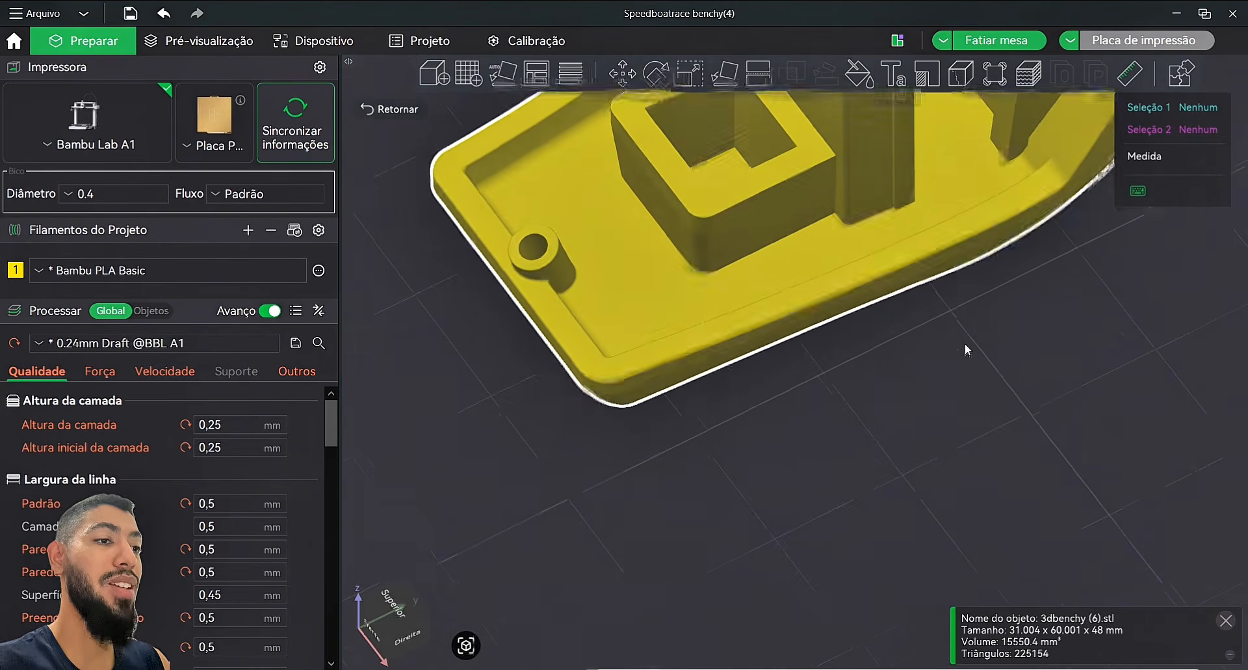
{"action": "left_click_drag", "start_coordinate": [966, 344], "coordinate": [965, 350]}
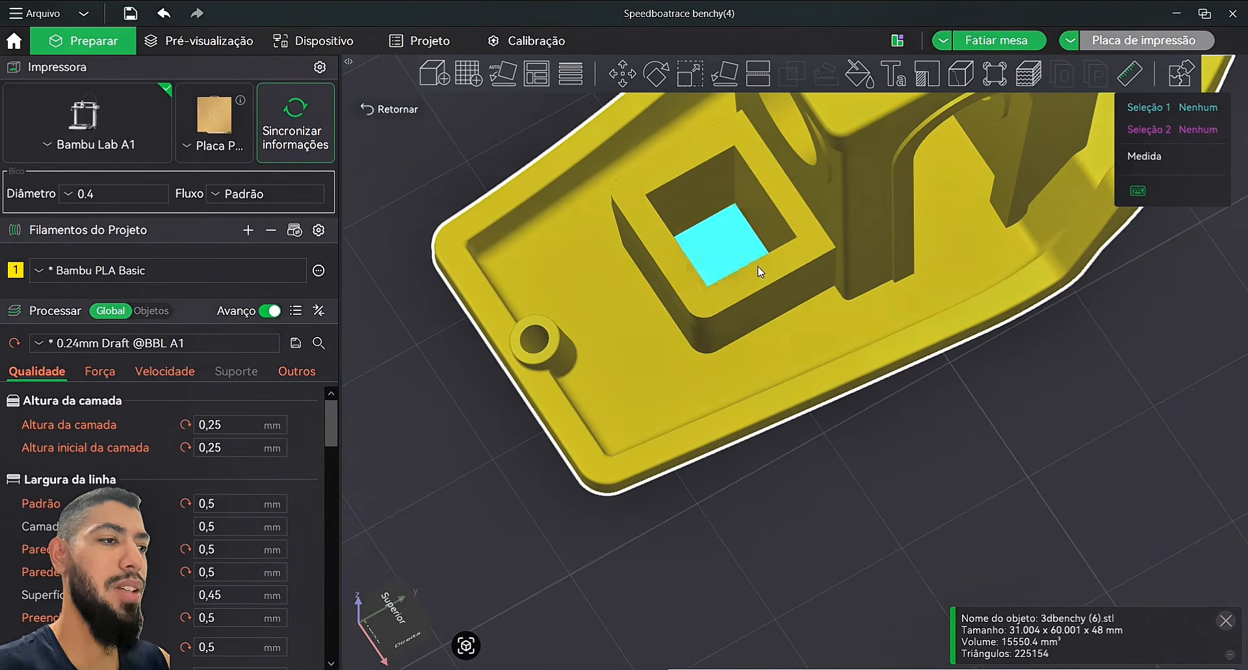
{"action": "scroll", "coordinate": [759, 242], "scroll_direction": "up", "scroll_amount": 3}
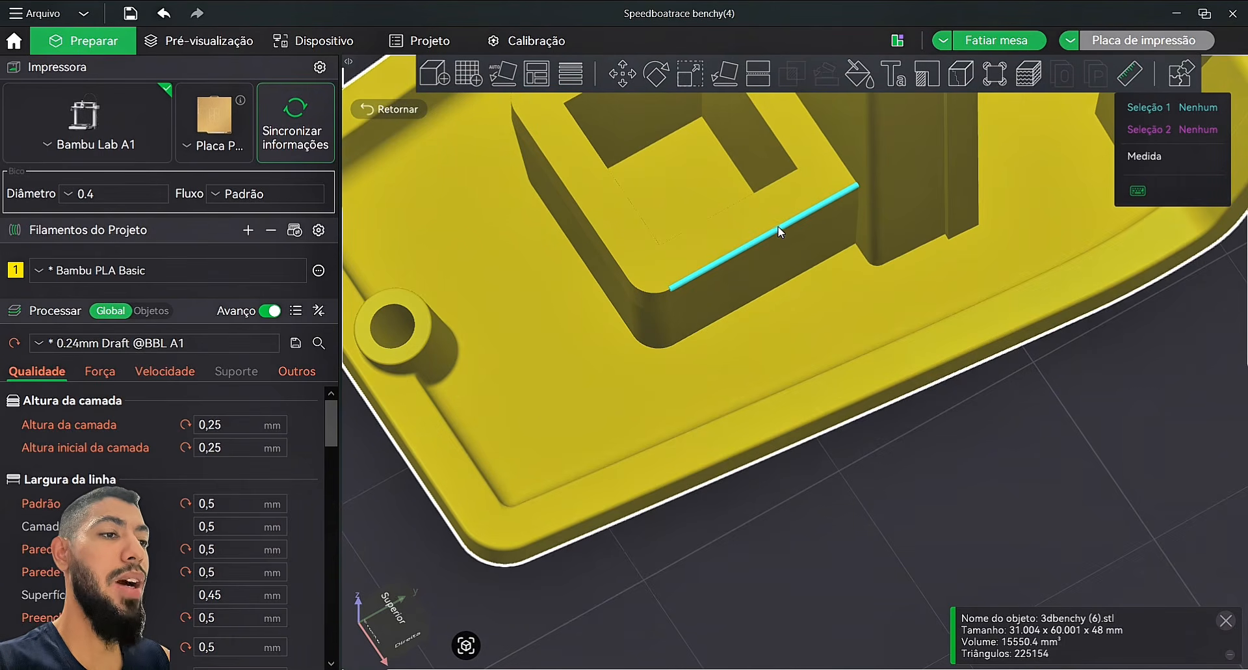
Step: Measure the 2,000 mm wall between the cargo box's outer and inner top edges, then clear the first edge
{"action": "left_click", "coordinate": [776, 228]}
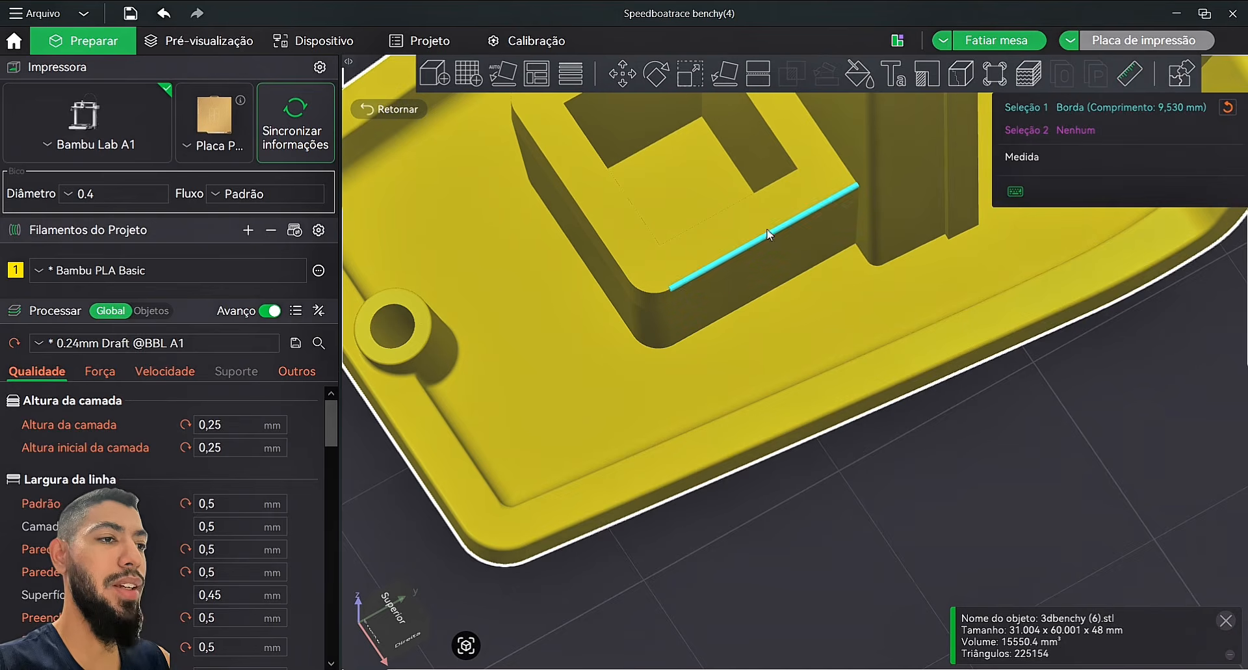
{"action": "left_click", "coordinate": [719, 213]}
{"action": "scroll", "coordinate": [703, 287], "scroll_direction": "up", "scroll_amount": 6}
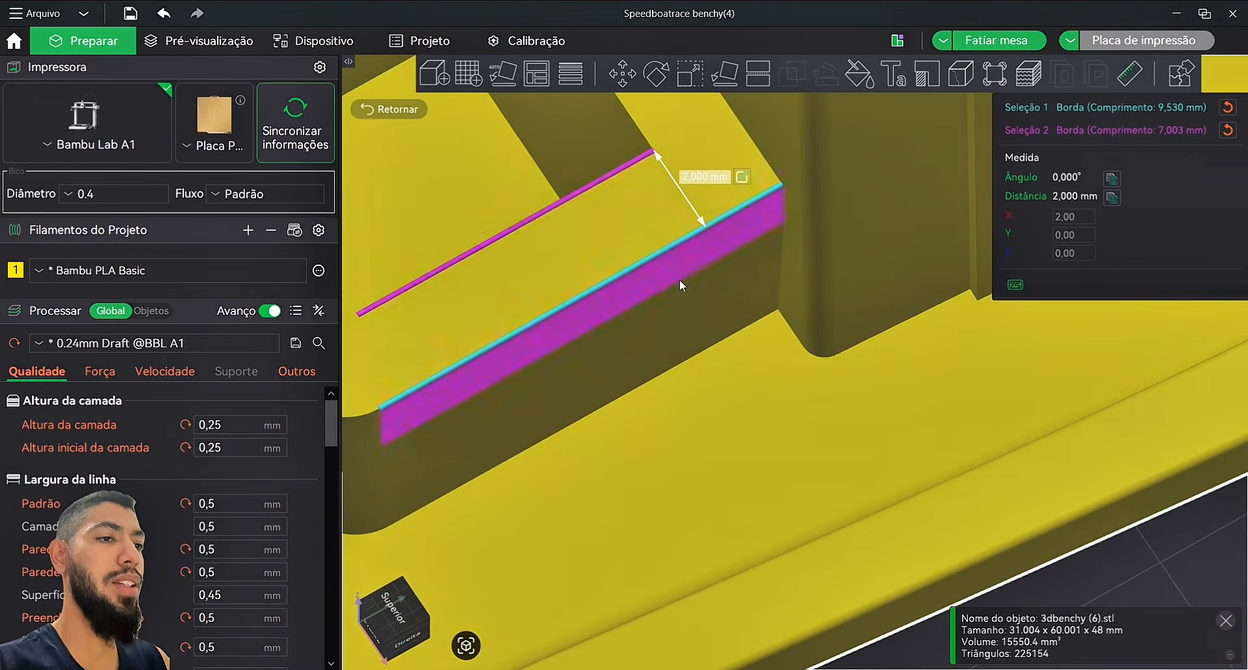
{"action": "left_click_drag", "start_coordinate": [672, 188], "coordinate": [675, 141]}
{"action": "scroll", "coordinate": [685, 154], "scroll_direction": "down", "scroll_amount": 10}
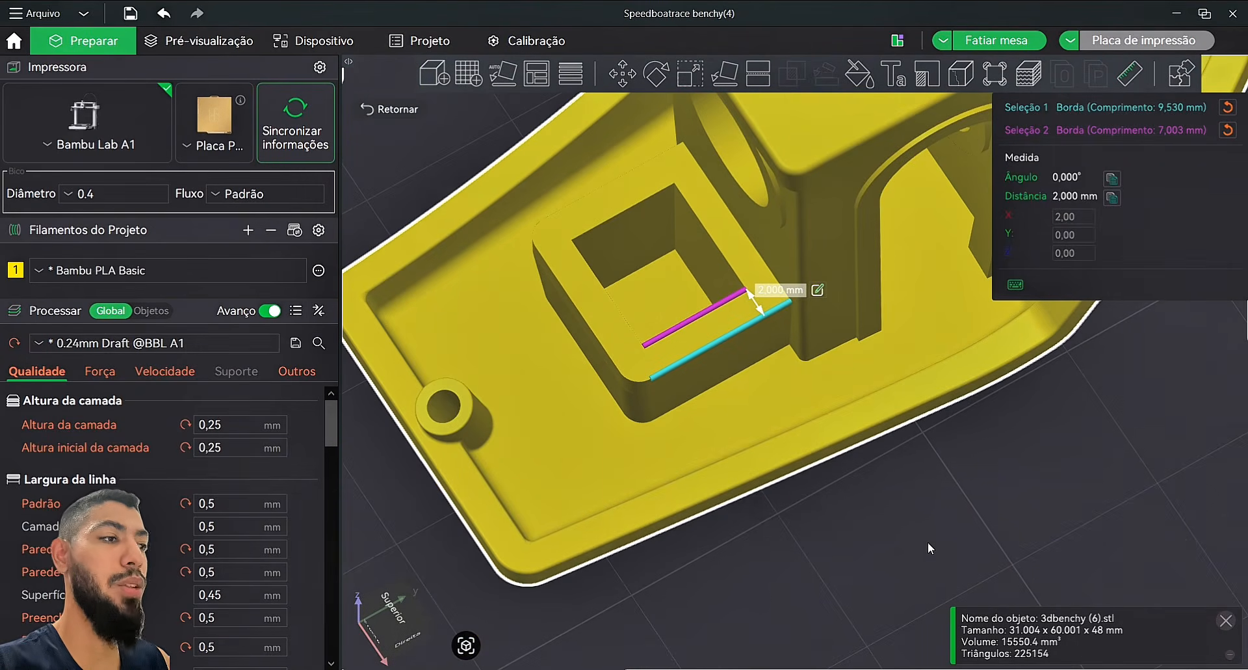
{"action": "left_click", "coordinate": [1227, 108]}
Step: Clear the leftover edge and measure the chimney hole rim, reading a 3,000 mm diameter
{"action": "left_click", "coordinate": [1228, 108]}
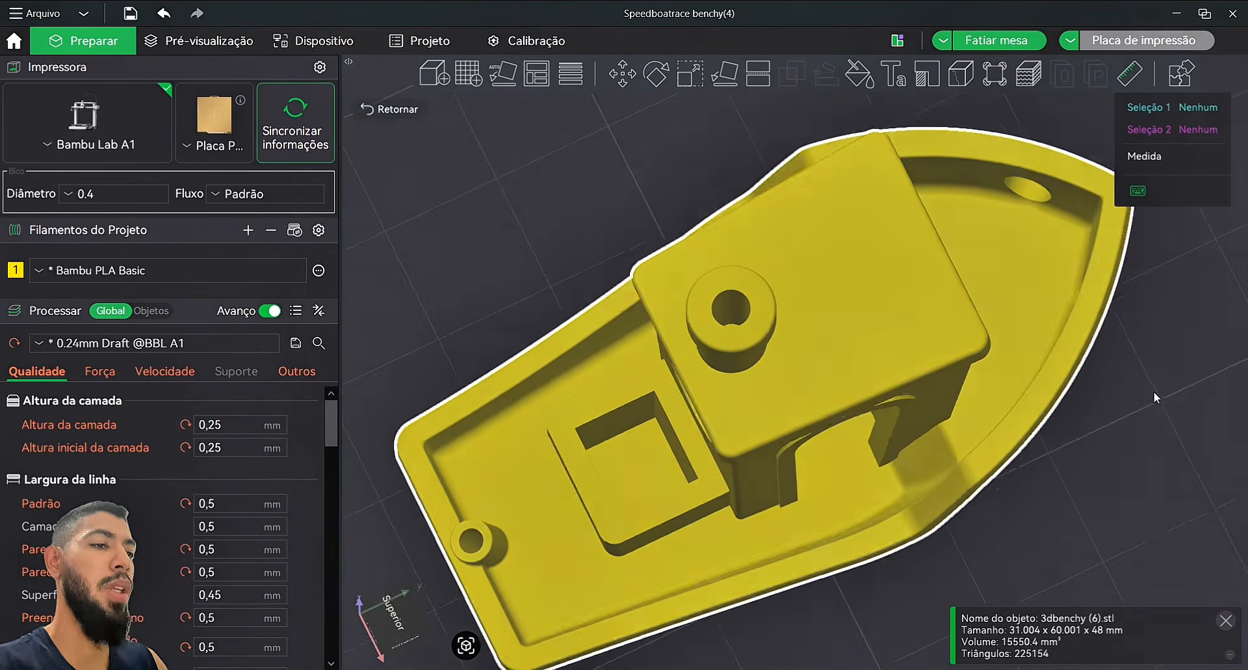
{"action": "left_click_drag", "start_coordinate": [1154, 391], "coordinate": [969, 361]}
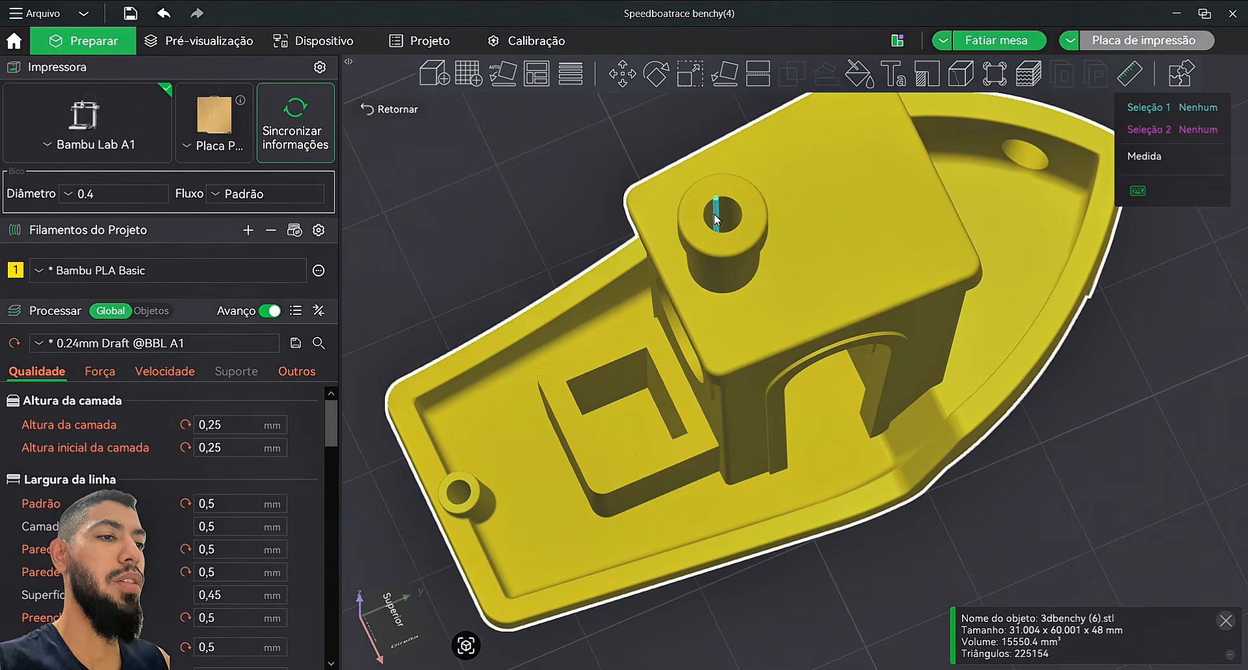
{"action": "scroll", "coordinate": [715, 209], "scroll_direction": "up", "scroll_amount": 5}
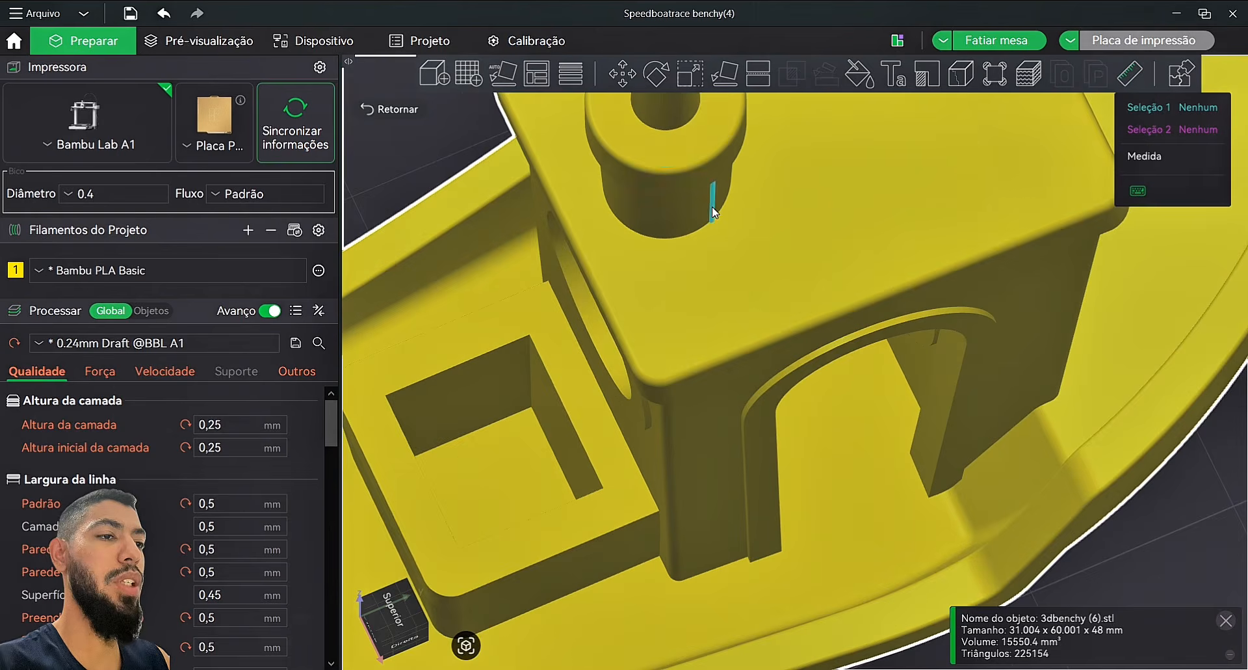
{"action": "left_click", "coordinate": [670, 130]}
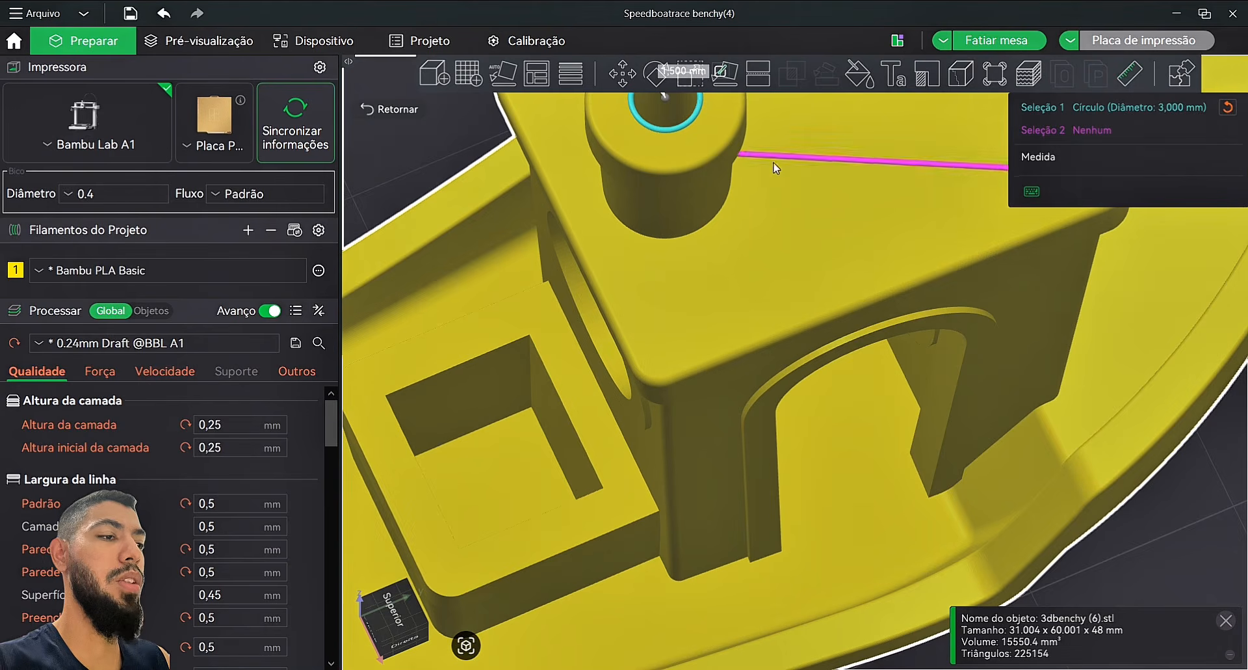
{"action": "scroll", "coordinate": [1198, 523], "scroll_direction": "down", "scroll_amount": 5}
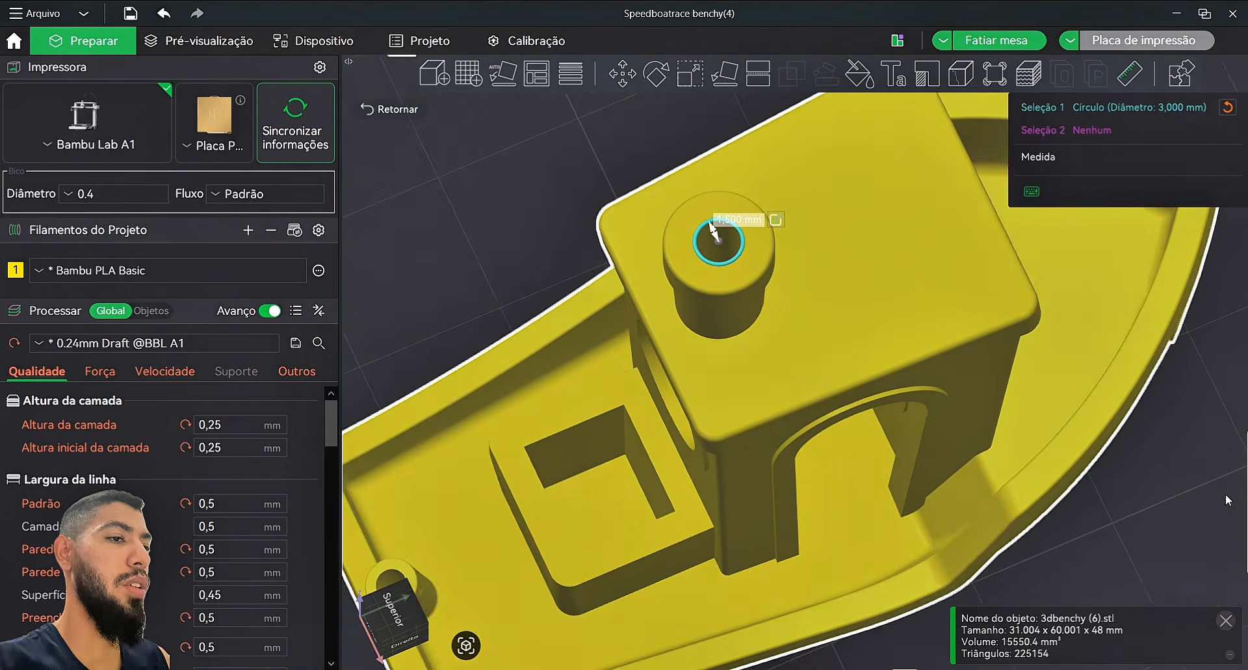
{"action": "left_click_drag", "start_coordinate": [1082, 534], "coordinate": [1074, 474]}
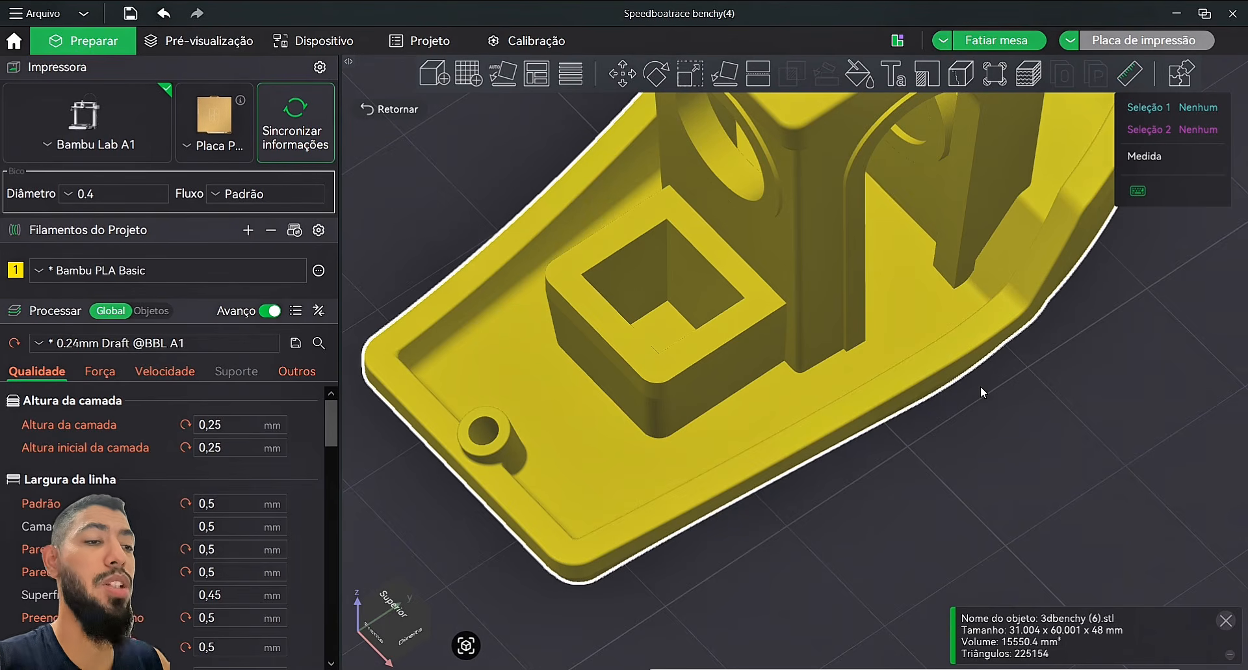
Step: Measure between the square cargo hole's bottom and top corners, reading 9,000 mm Distância direta
{"action": "right_click_drag", "start_coordinate": [981, 387], "coordinate": [1058, 459]}
{"action": "scroll", "coordinate": [1059, 459], "scroll_direction": "up", "scroll_amount": 2}
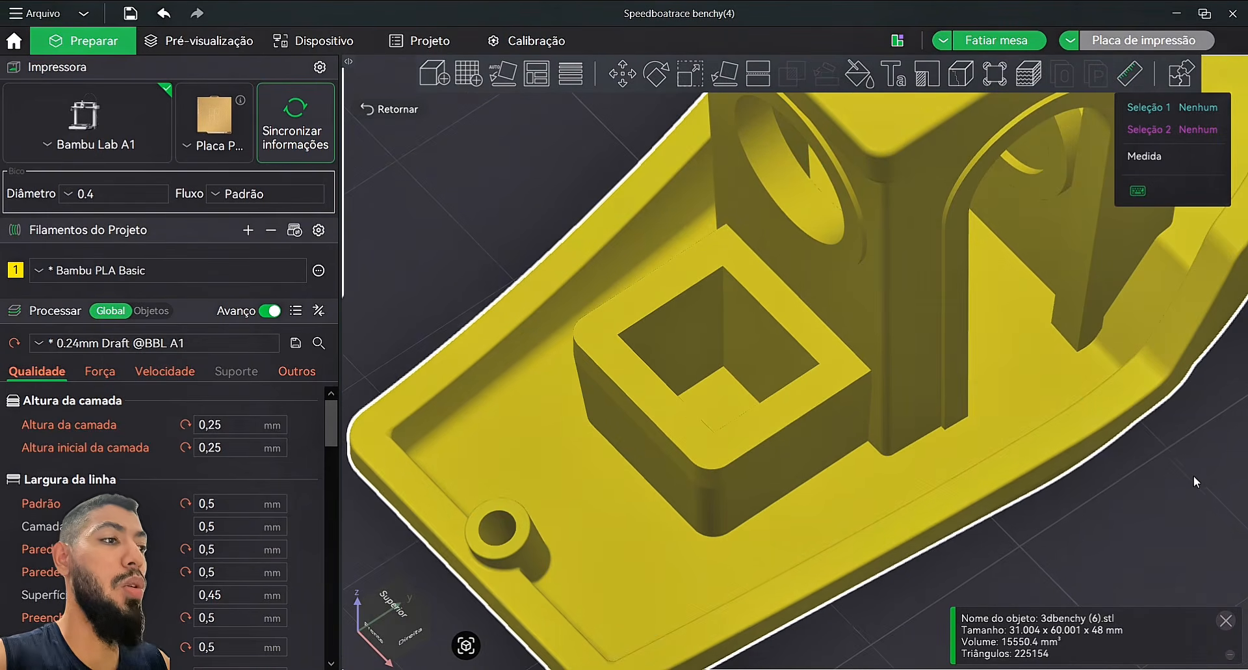
{"action": "left_click", "coordinate": [724, 368]}
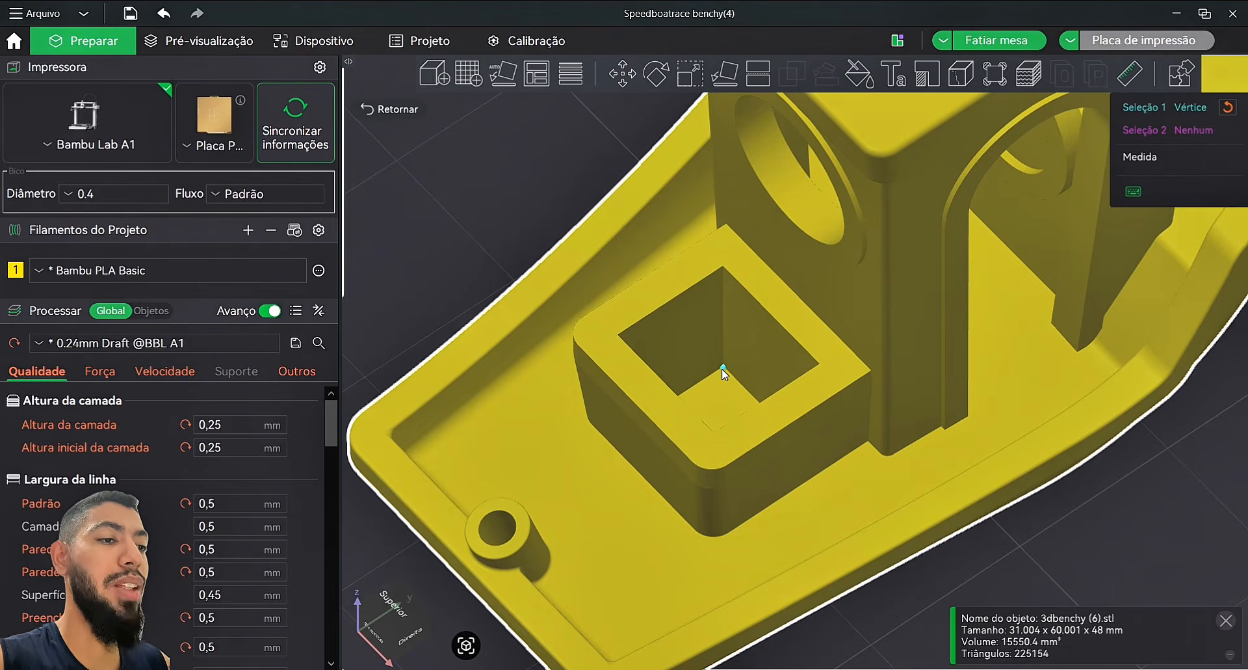
{"action": "left_click", "coordinate": [722, 268]}
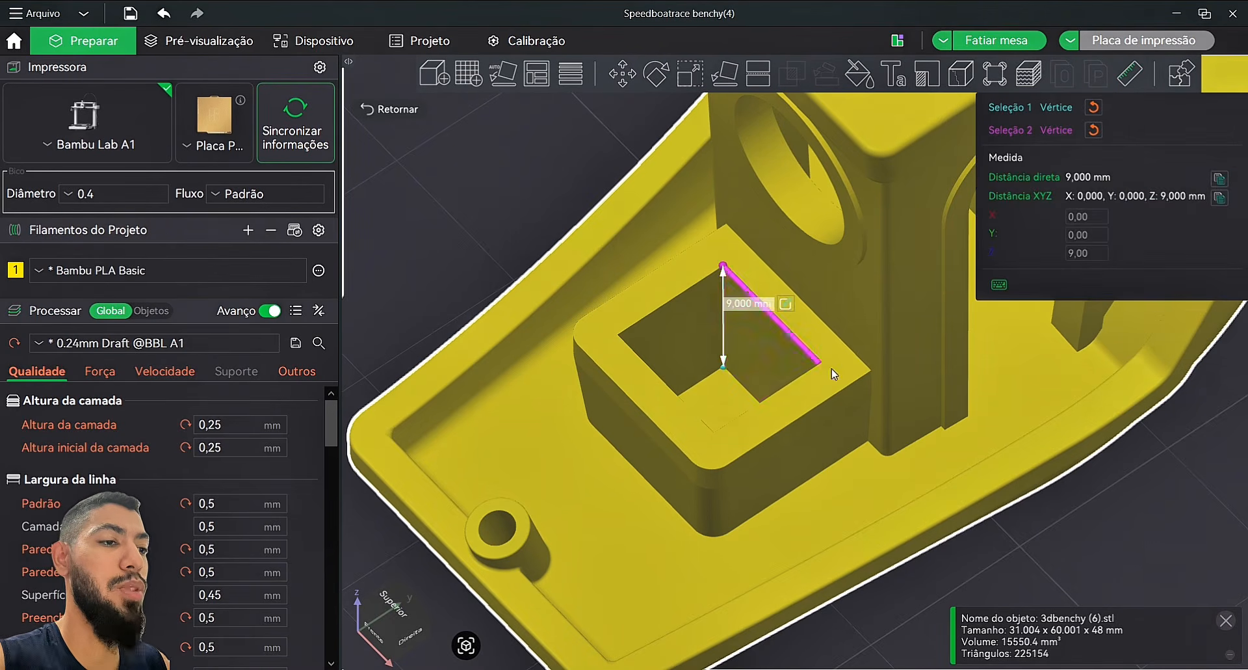
{"action": "scroll", "coordinate": [728, 325], "scroll_direction": "up", "scroll_amount": 2}
{"action": "scroll", "coordinate": [730, 327], "scroll_direction": "up", "scroll_amount": 2}
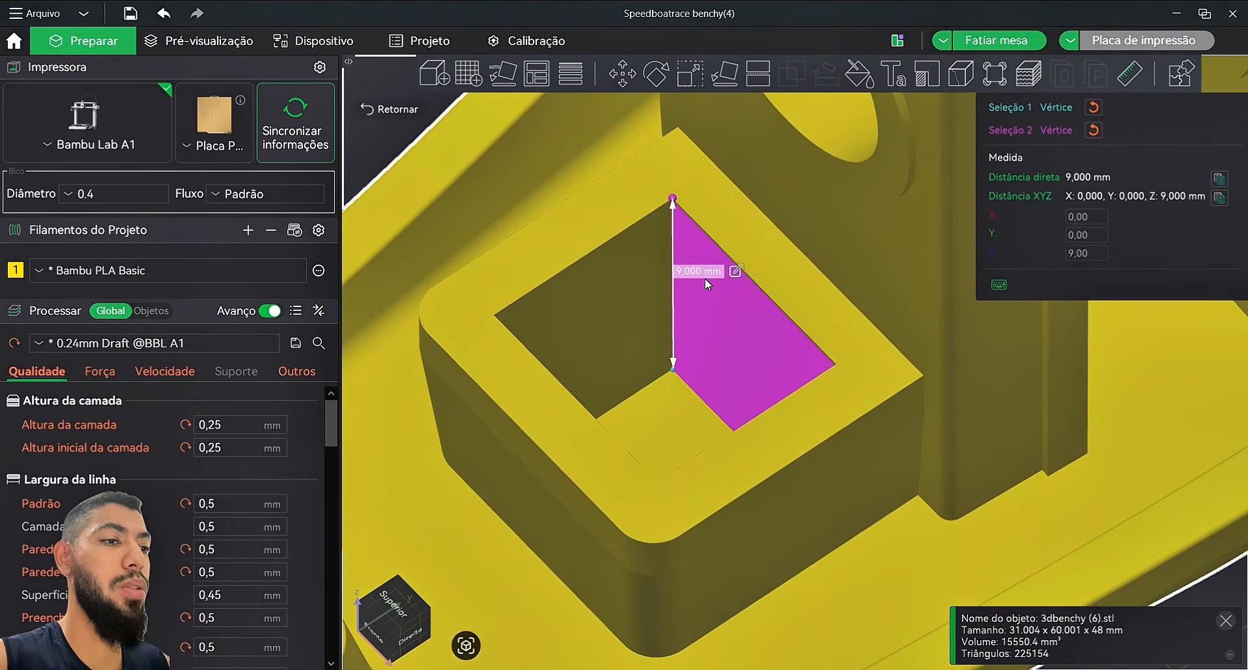
{"action": "scroll", "coordinate": [793, 358], "scroll_direction": "down", "scroll_amount": 4}
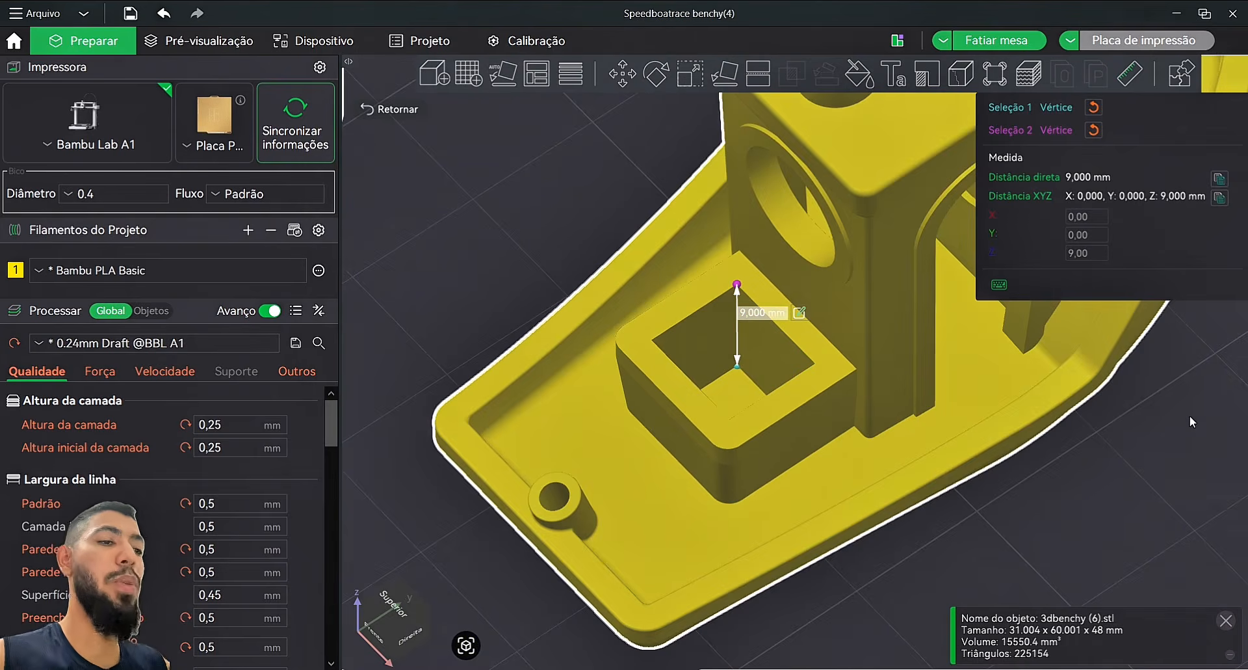